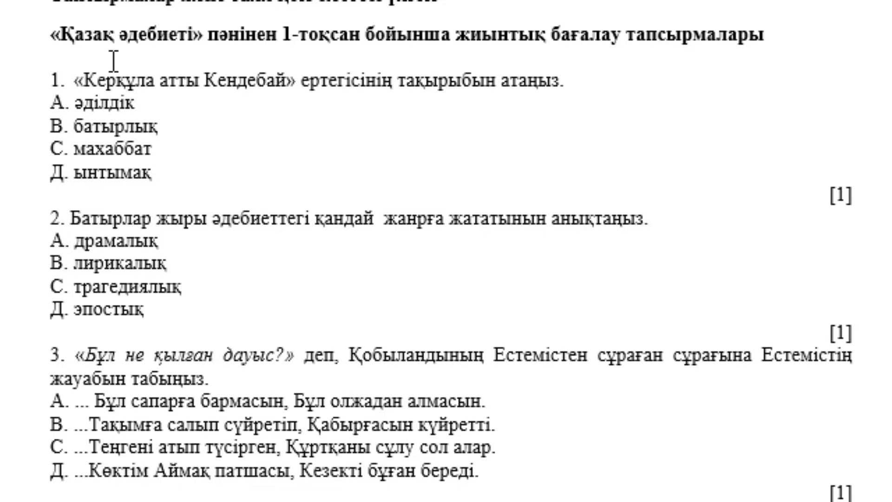
Highlight батырлық in yellow as the answer to question 1.
{"action": "left_click_drag", "start_coordinate": [105, 35], "coordinate": [186, 35]}
{"action": "left_click", "coordinate": [172, 132]}
{"action": "double_click", "coordinate": [118, 126]}
{"action": "left_click", "coordinate": [230, 79]}
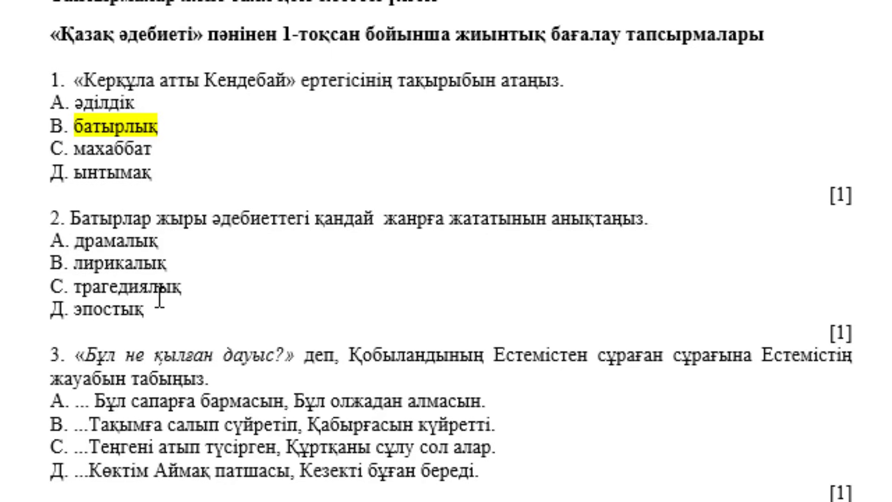
Highlight эпостық in yellow as the answer to question 2.
{"action": "double_click", "coordinate": [112, 309]}
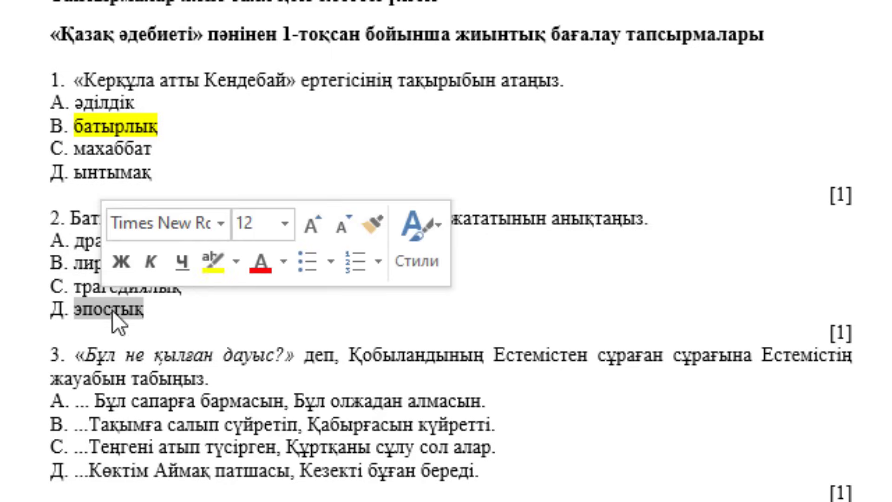
{"action": "left_click", "coordinate": [205, 260]}
{"action": "scroll", "coordinate": [265, 258], "scroll_direction": "down", "scroll_amount": 3}
{"action": "scroll", "coordinate": [217, 241], "scroll_direction": "down", "scroll_amount": 2}
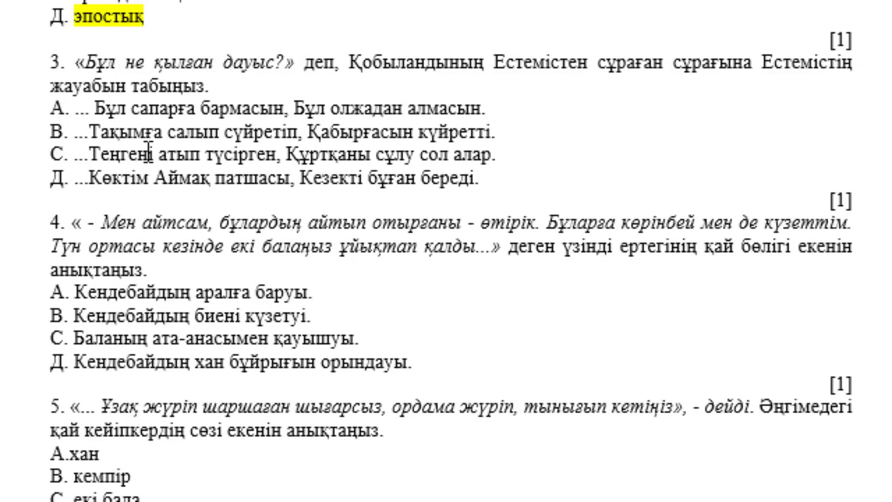
Highlight answer C of question 3 and answer B of question 4 in yellow.
{"action": "left_click_drag", "start_coordinate": [148, 154], "coordinate": [508, 151]}
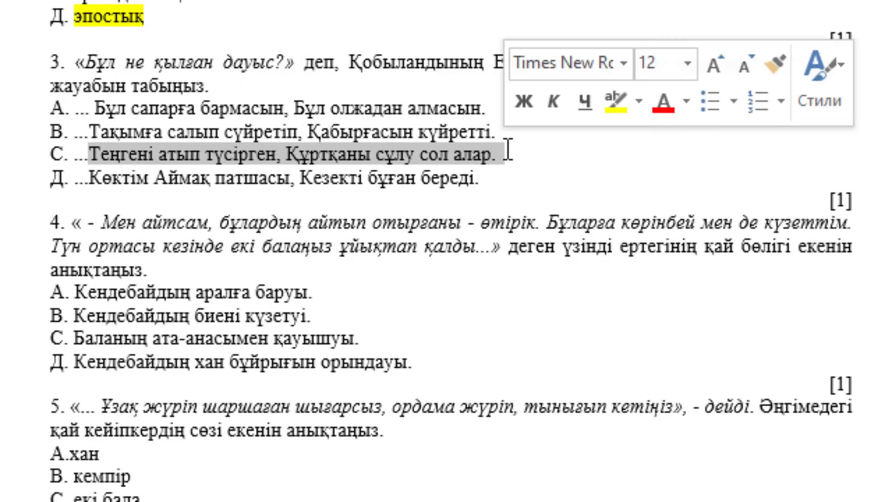
{"action": "left_click", "coordinate": [619, 94]}
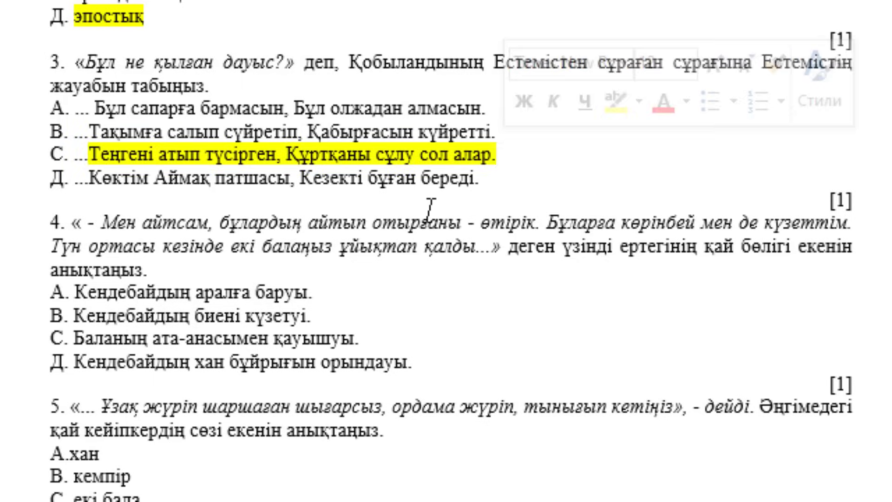
{"action": "scroll", "coordinate": [430, 209], "scroll_direction": "down", "scroll_amount": 3}
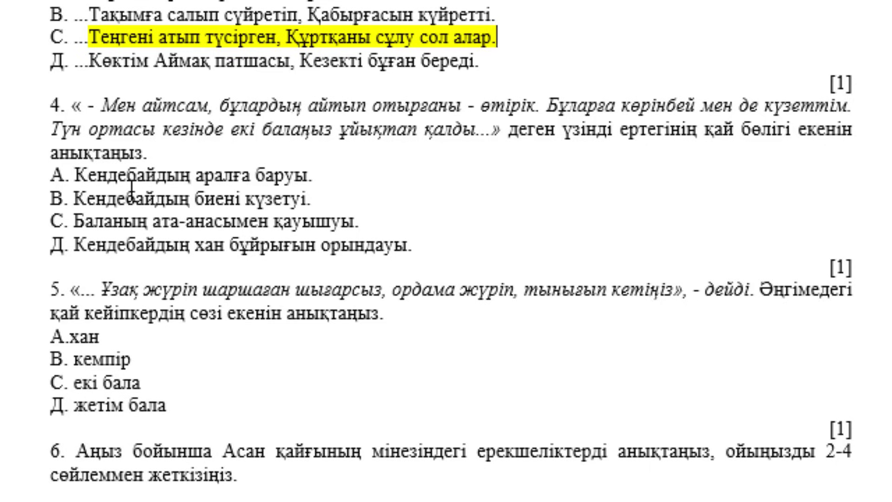
{"action": "mouse_move", "coordinate": [74, 198]}
{"action": "left_mouse_down"}
{"action": "mouse_move", "coordinate": [354, 222]}
{"action": "mouse_move", "coordinate": [320, 198]}
{"action": "left_mouse_up"}
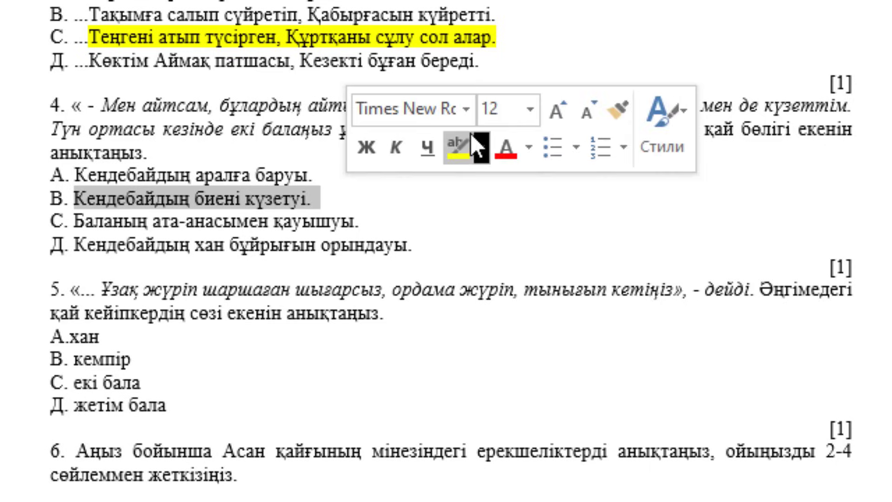
{"action": "left_click", "coordinate": [459, 146]}
Highlight кемпір in yellow as the answer to question 5.
{"action": "scroll", "coordinate": [384, 215], "scroll_direction": "down", "scroll_amount": 3}
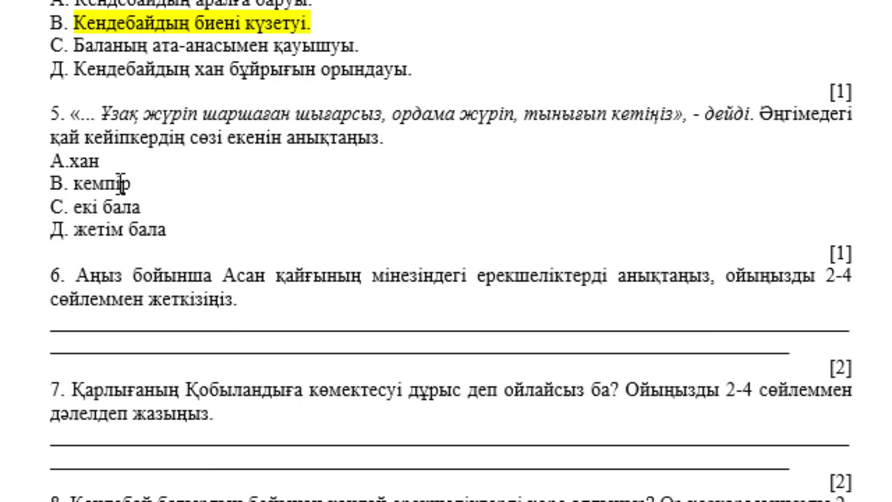
{"action": "double_click", "coordinate": [93, 183]}
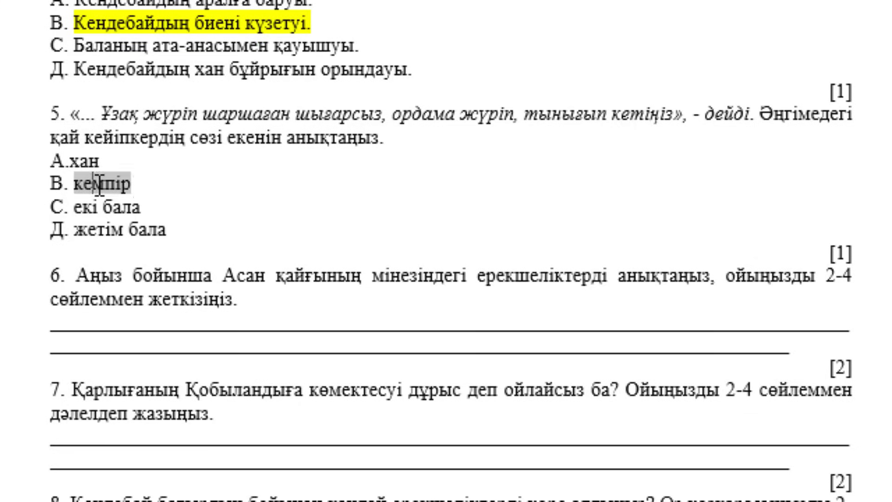
{"action": "left_click", "coordinate": [207, 138]}
{"action": "scroll", "coordinate": [199, 202], "scroll_direction": "down", "scroll_amount": 3}
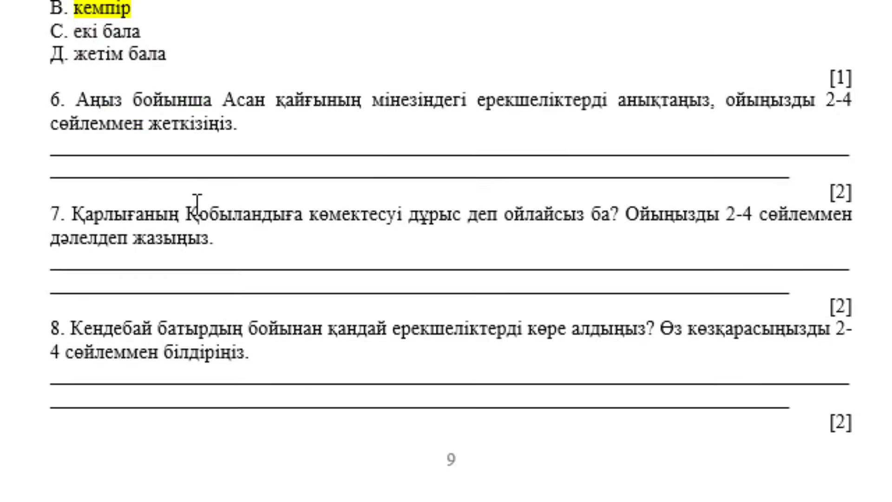
On a new line under question 6, type 'Асан атына қайғы деген сөз қосылуы, оның елін, халқын ойлап…'.
{"action": "left_click", "coordinate": [250, 121]}
{"action": "key", "text": "Return"}
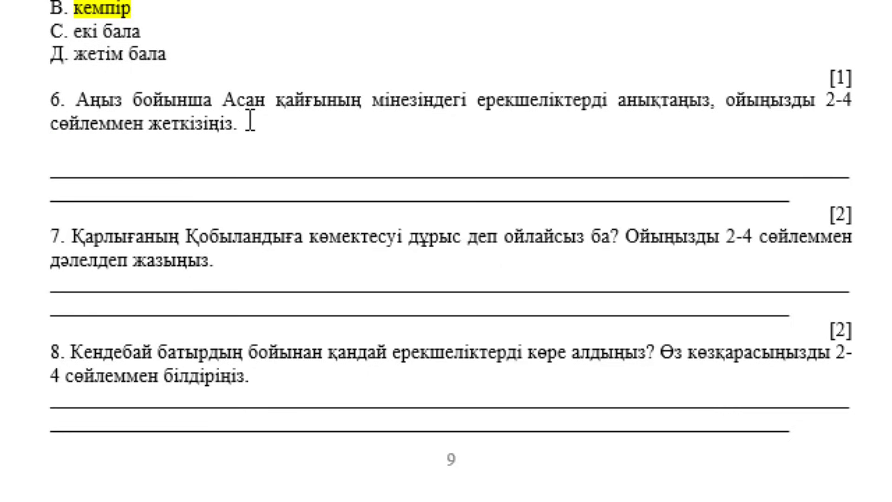
{"action": "type", "text": "Асан"}
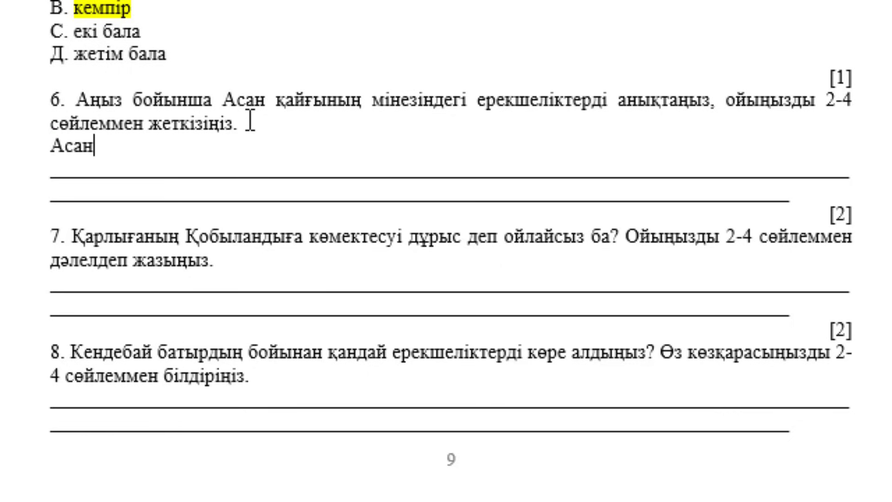
{"action": "type", "text": " атына "}
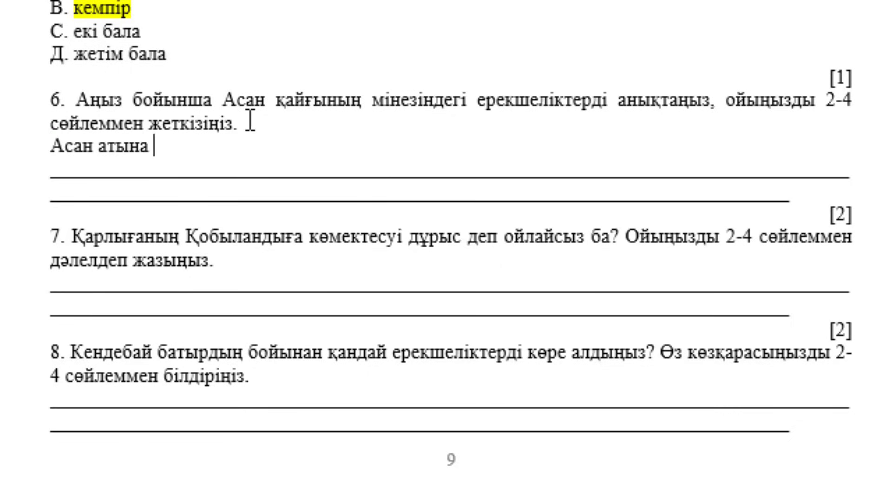
{"action": "type", "text": "қайғы де"}
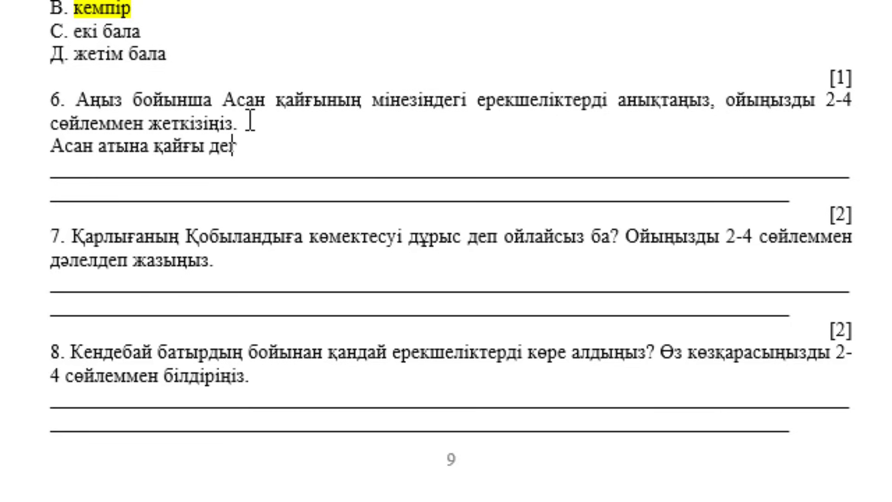
{"action": "type", "text": "ген сөз "}
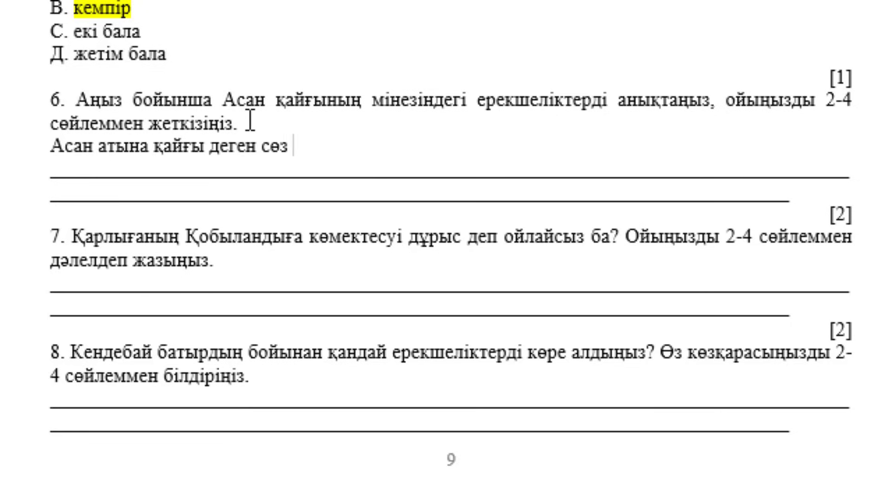
{"action": "type", "text": "қосылу"}
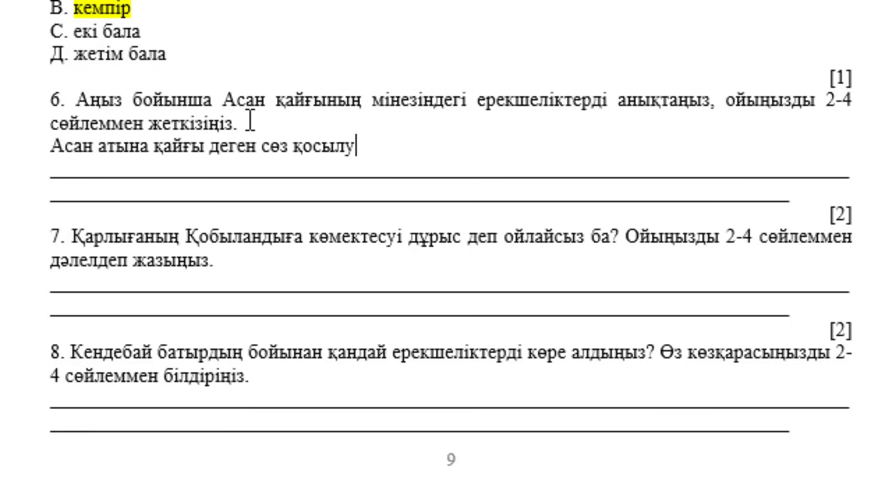
{"action": "type", "text": "ы, оның"}
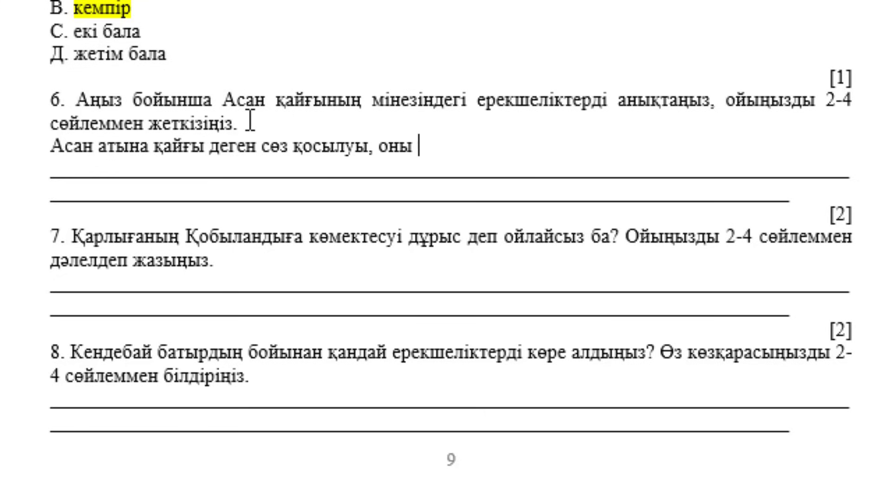
{"action": "type", "text": " елін, "}
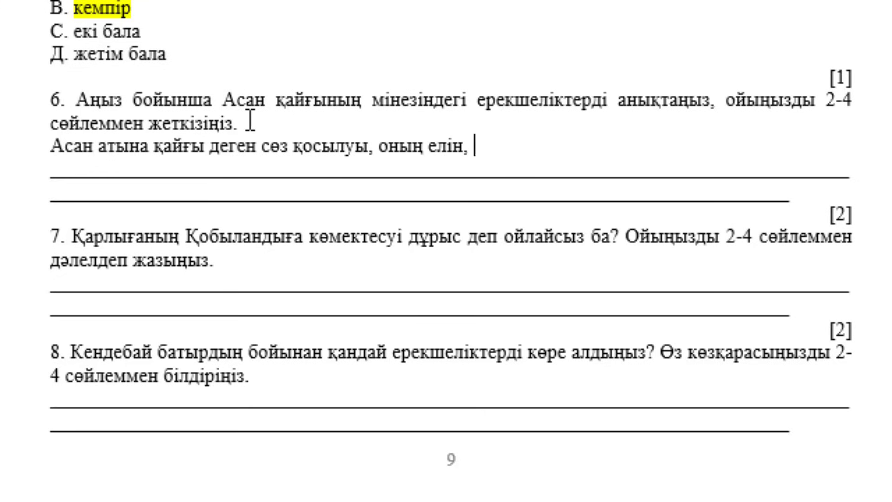
{"action": "type", "text": "халы"}
{"action": "key", "text": "BackSpace"}
{"action": "key", "text": "BackSpace"}
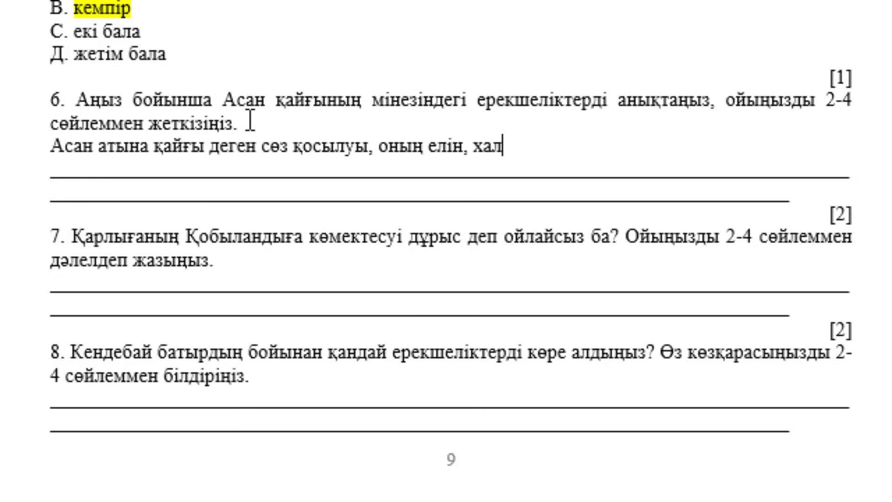
{"action": "type", "text": "қын ойлы"}
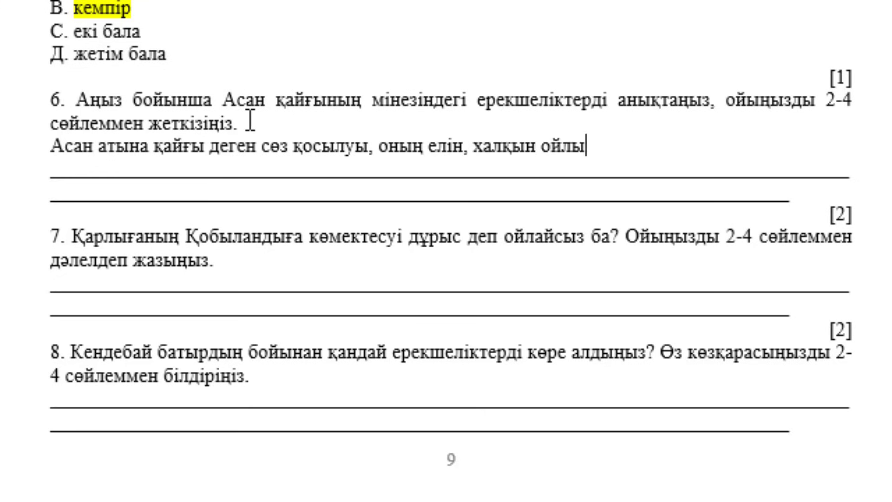
{"action": "key", "text": "BackSpace"}
{"action": "key", "text": "BackSpace"}
{"action": "type", "text": "ап"}
{"action": "type", "text": " қа"}
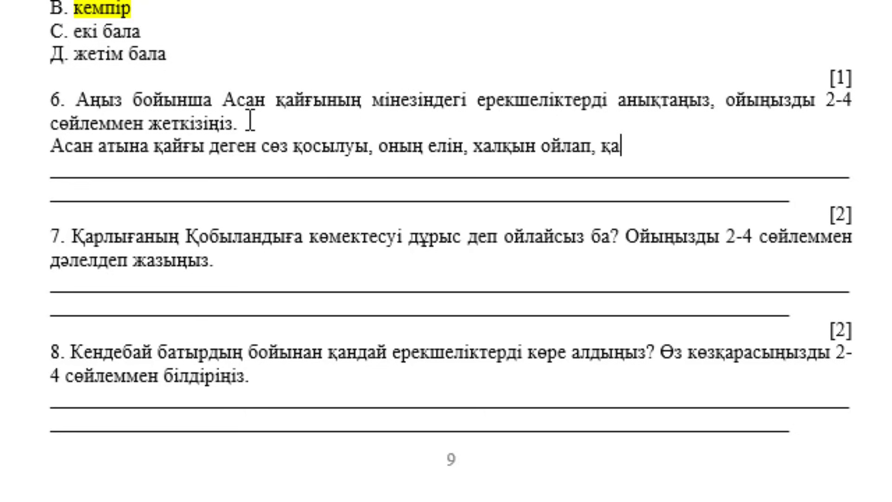
{"action": "type", "text": "йғырып "}
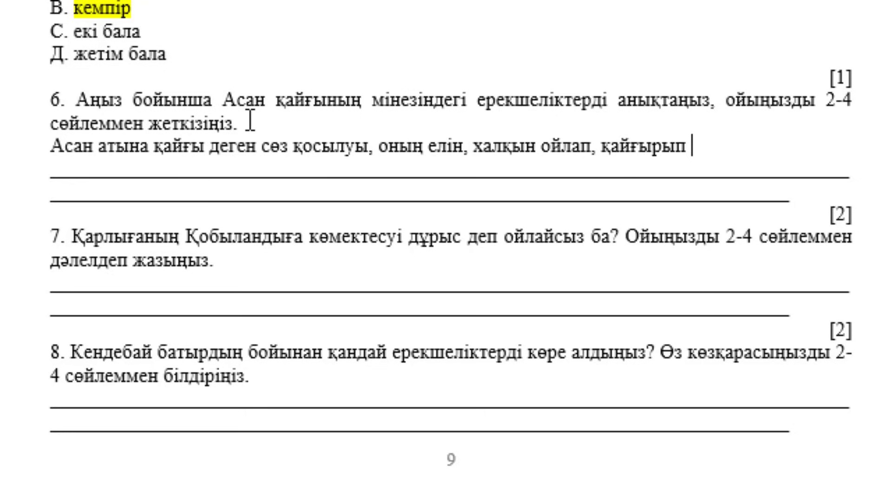
{"action": "type", "text": "жүргенін"}
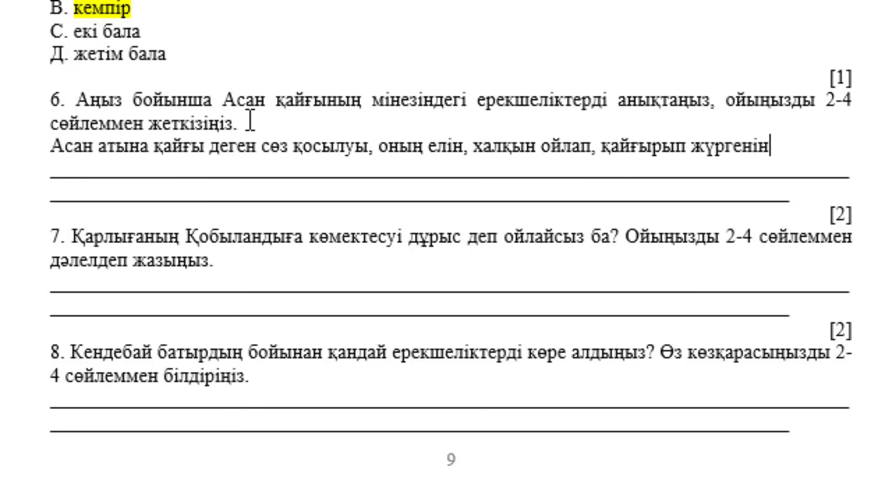
{"action": "type", "text": "е бай"}
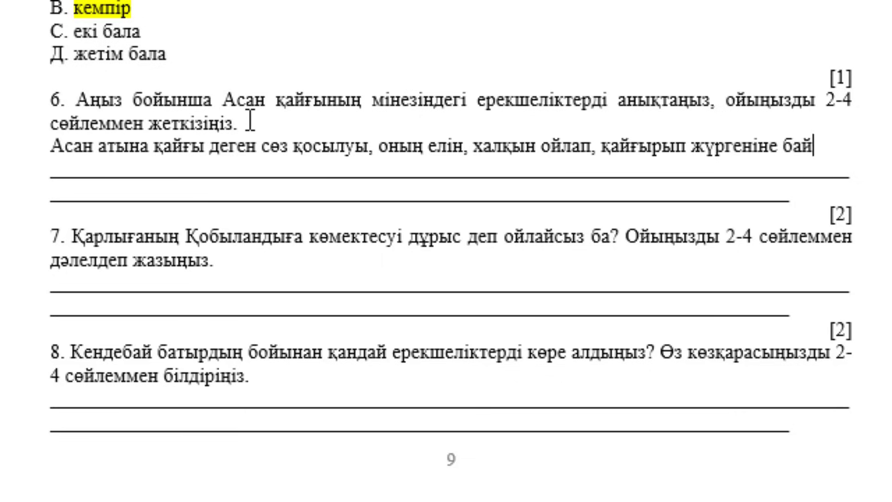
{"action": "type", "text": "ланысты."}
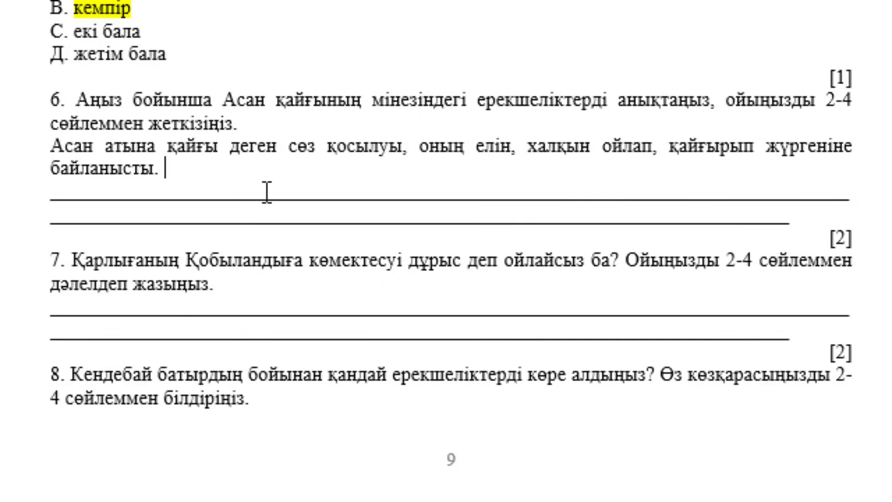
{"action": "type", "text": " асан ту"}
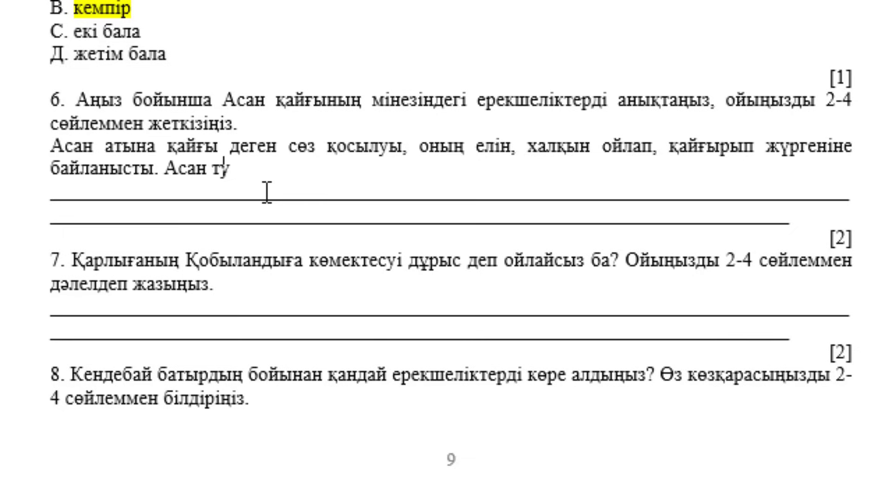
{"action": "type", "text": "ралы қ"}
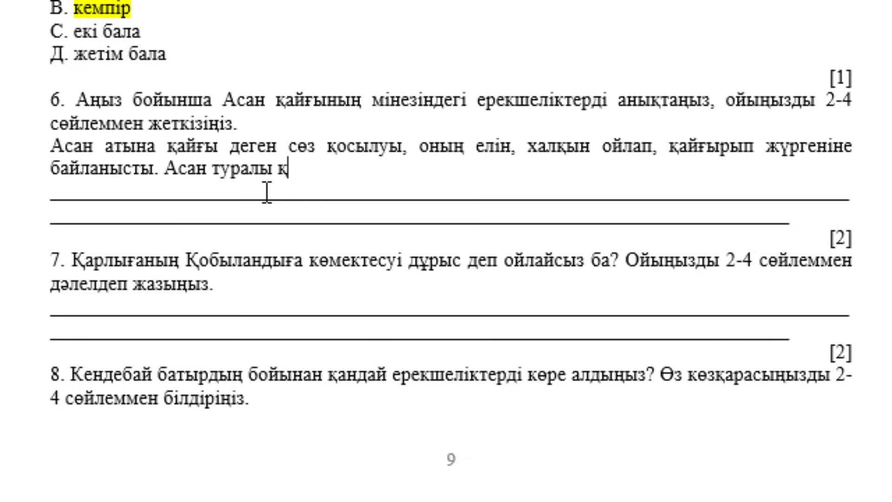
{"action": "key", "text": "BackSpace"}
{"action": "type", "text": "халық аң"}
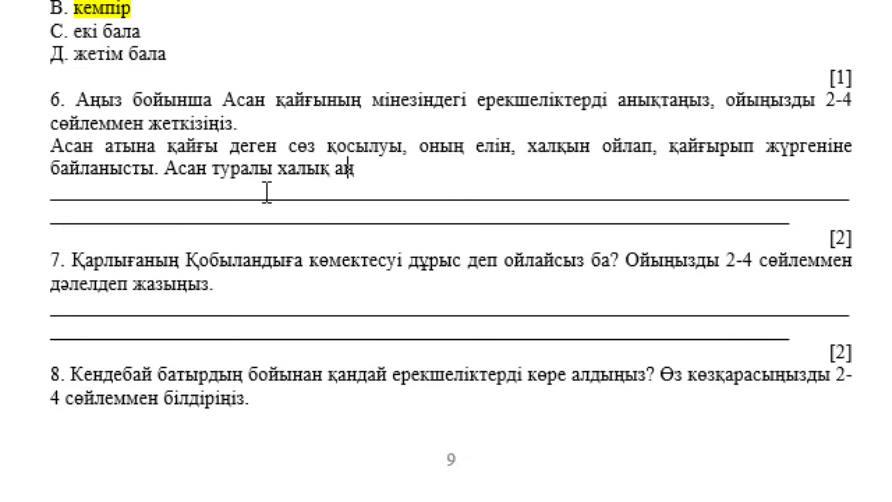
{"action": "type", "text": "ыздары о"}
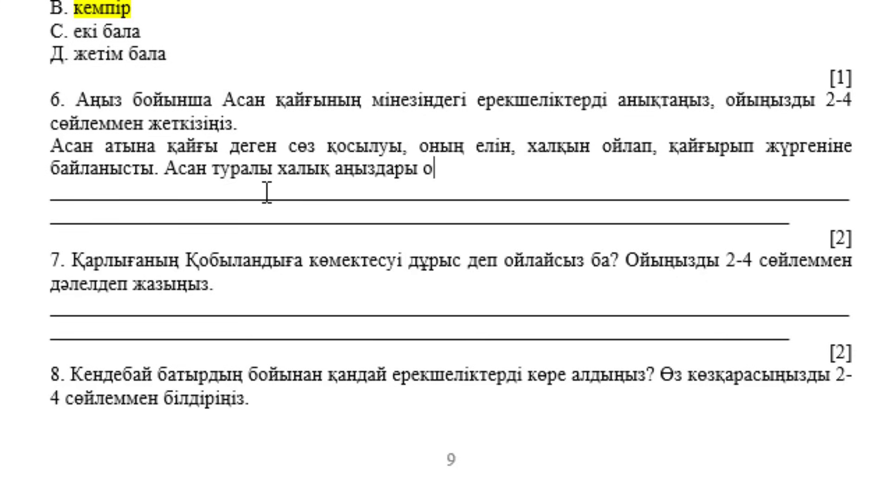
Continue the answer through '…шұрайлы, жайлы қоныс іздеумен өмір кешкен қамқоршы екенін танытады.'.
{"action": "type", "text": "ның"}
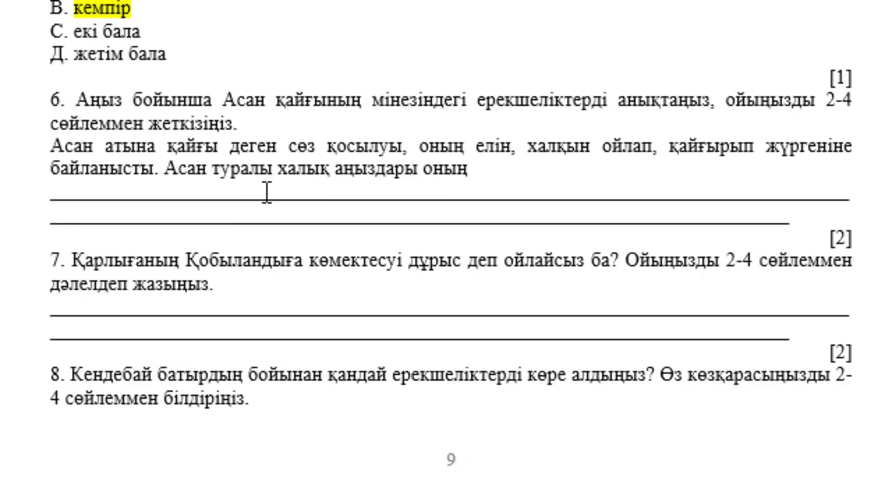
{"action": "type", "text": " ел ты"}
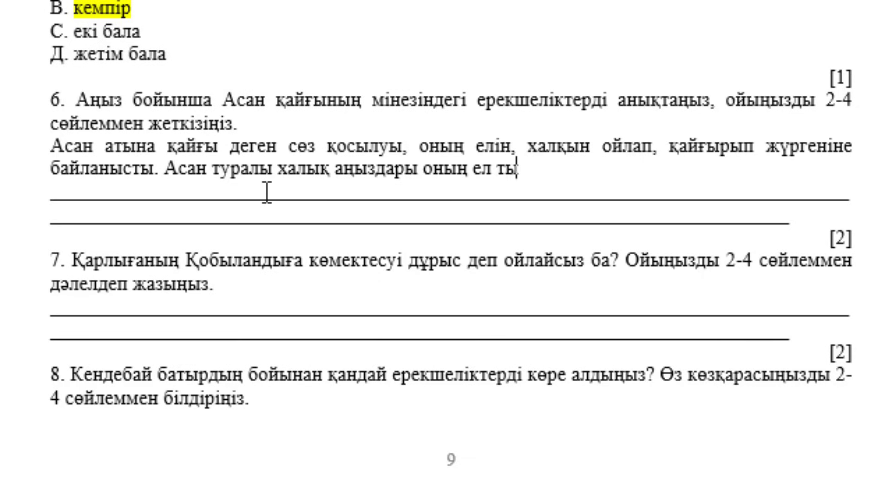
{"action": "type", "text": "ныштығын ар"}
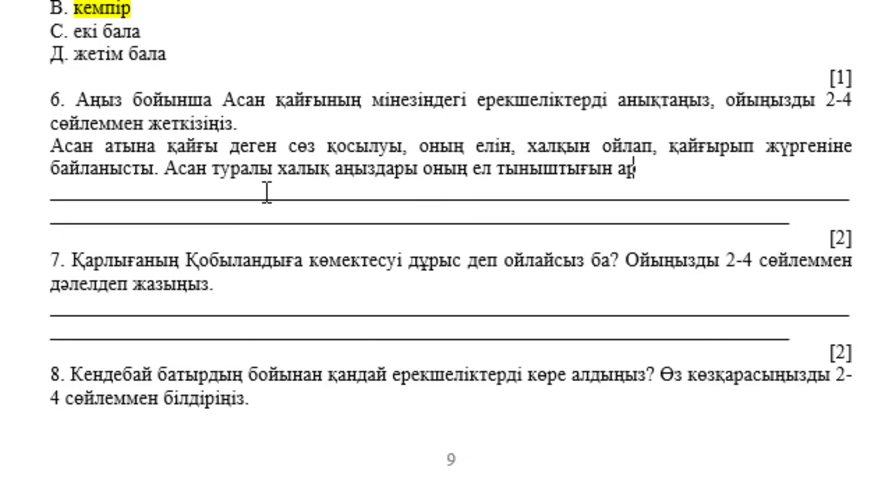
{"action": "type", "text": "мандаған,"}
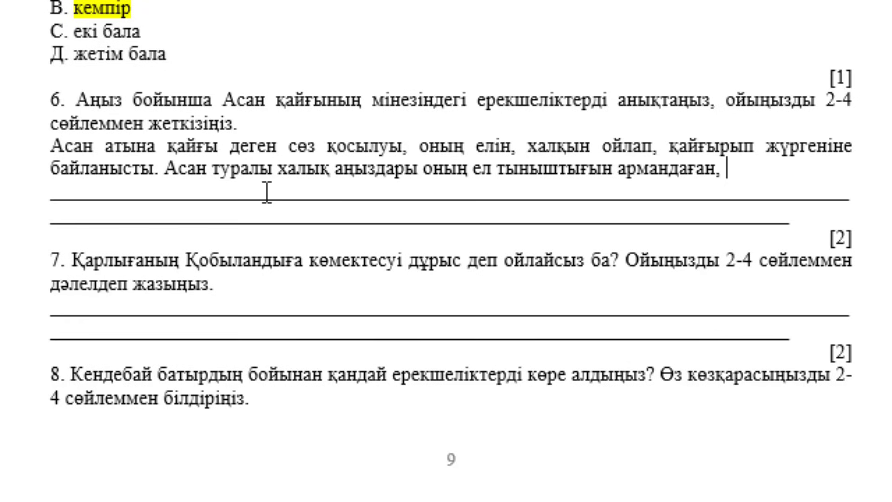
{"action": "type", "text": "желім"}
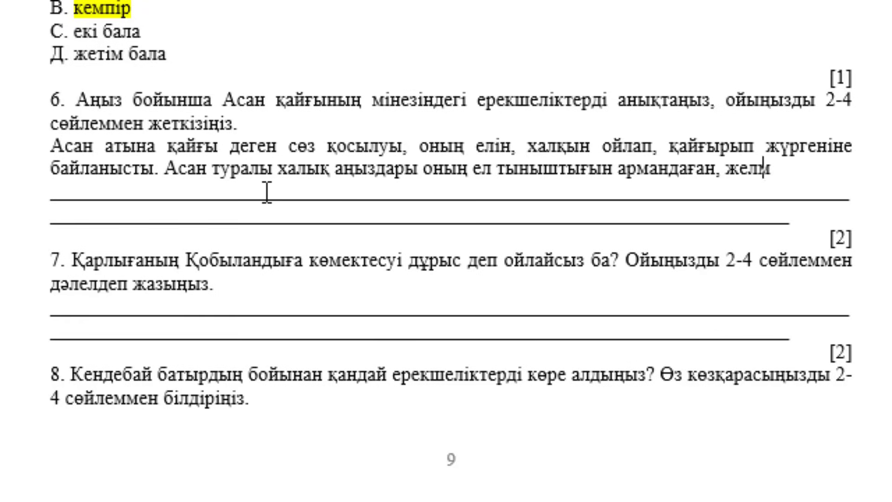
{"action": "type", "text": "мініп "}
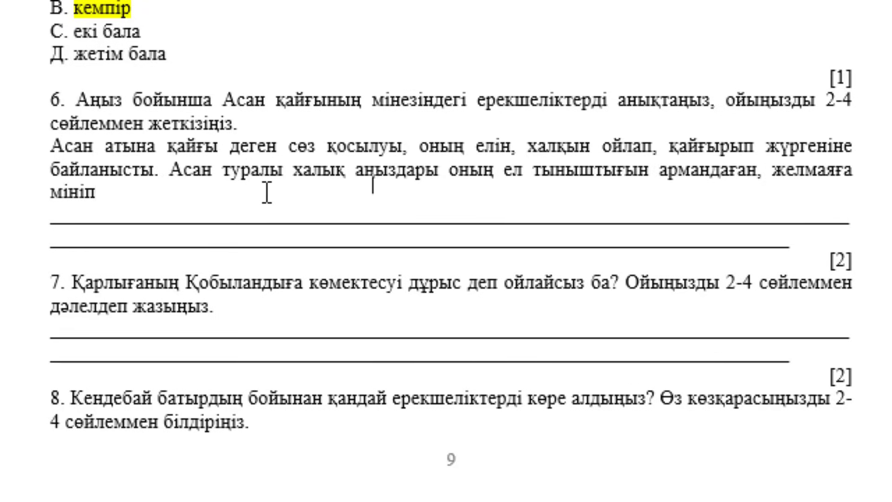
{"action": "type", "text": "халқына "}
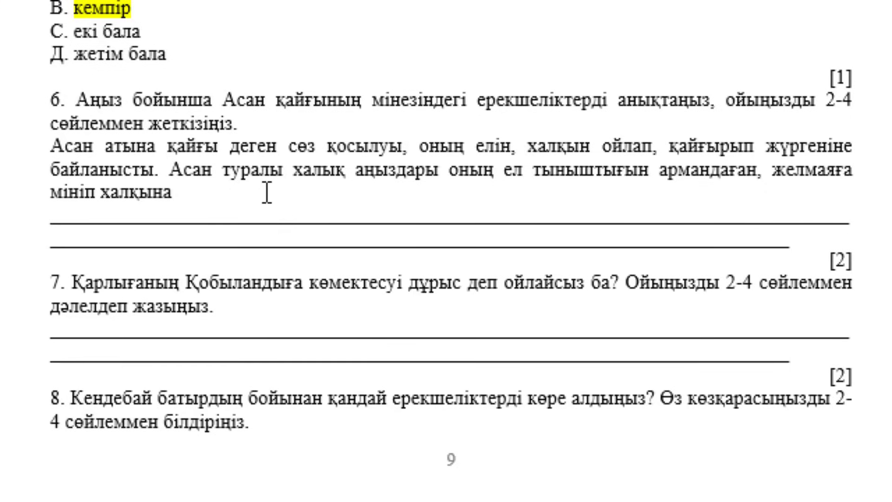
{"action": "type", "text": "шұрайлы"}
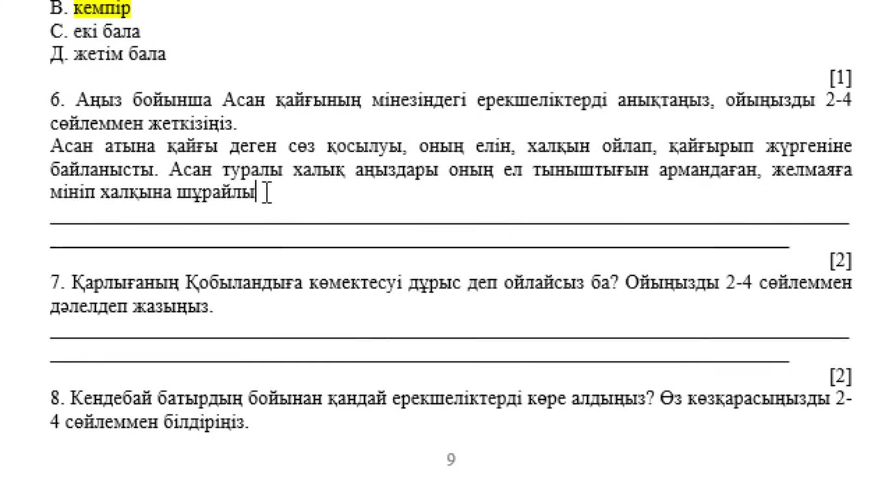
{"action": "type", "text": ","}
{"action": "type", "text": " жаулы"}
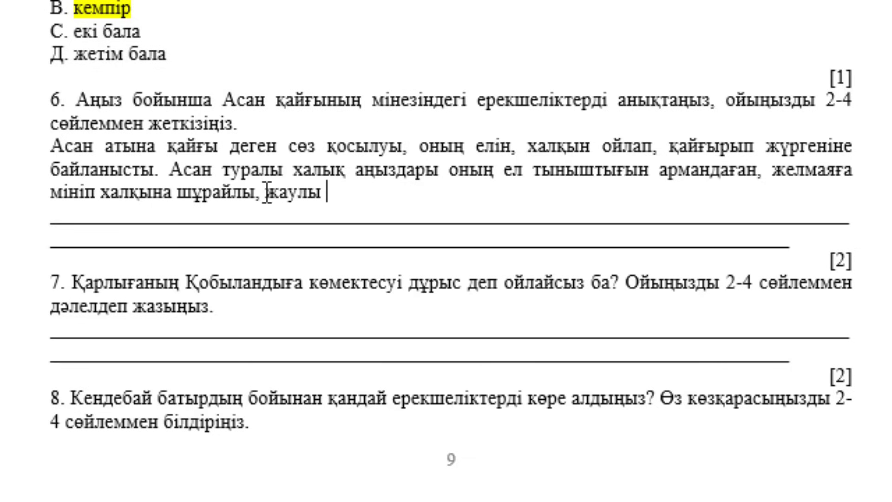
{"action": "key", "text": "BackSpace"}
{"action": "key", "text": "BackSpace"}
{"action": "key", "text": "BackSpace"}
{"action": "type", "text": "йлы "}
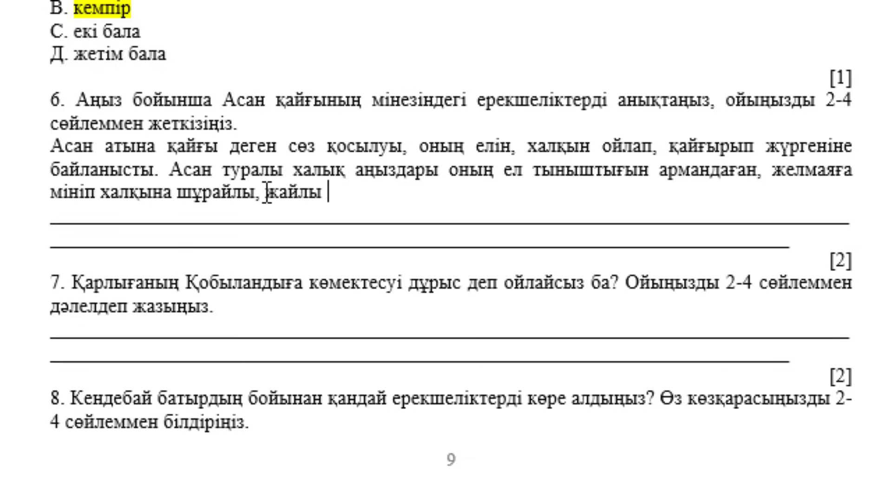
{"action": "type", "text": "қоныс "}
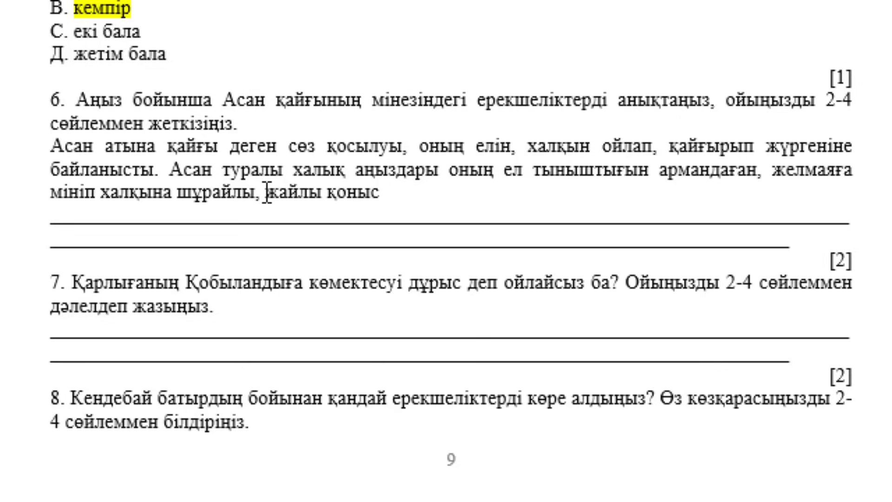
{"action": "type", "text": "ізме"}
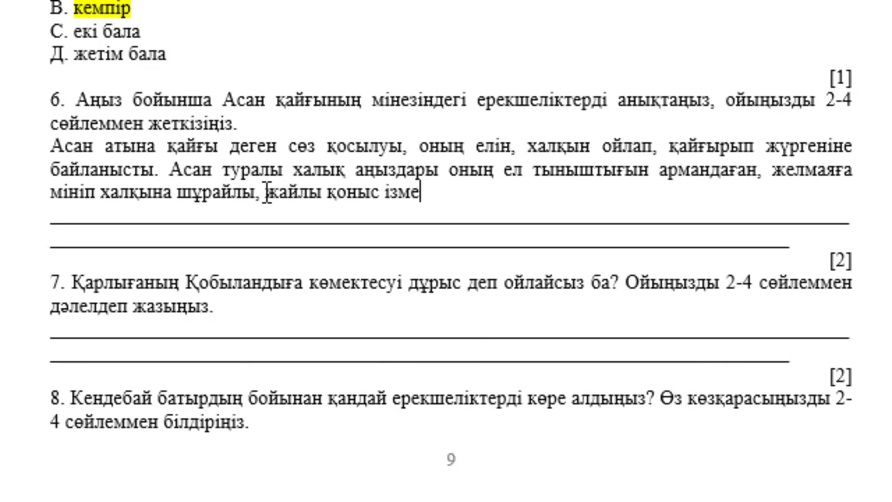
{"action": "key", "text": "BackSpace"}
{"action": "key", "text": "BackSpace"}
{"action": "type", "text": "деумен"}
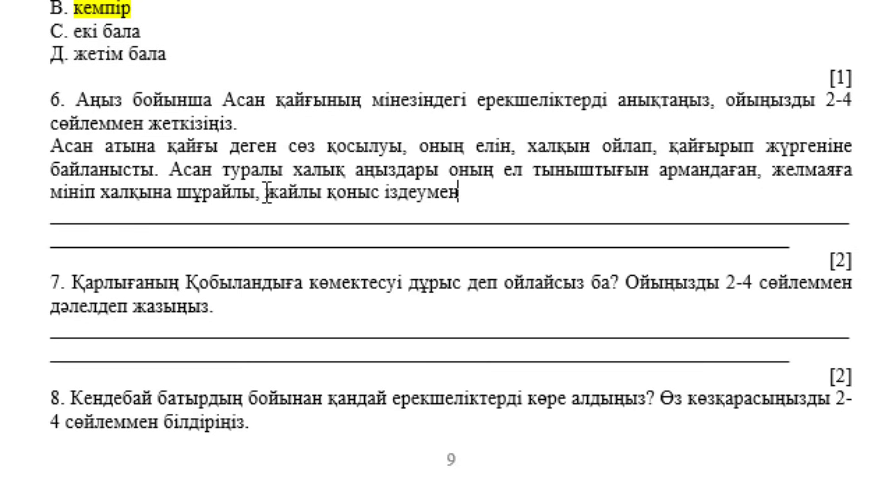
{"action": "type", "text": " өмі"}
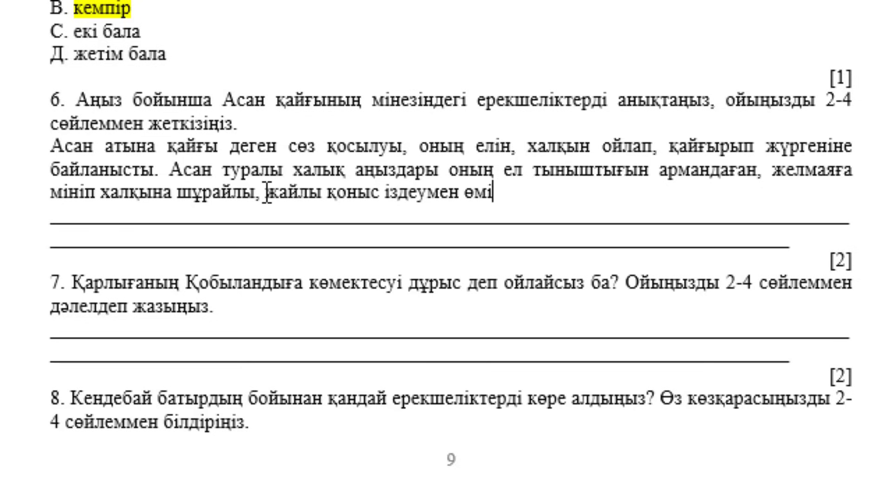
{"action": "type", "text": "р кешкен "}
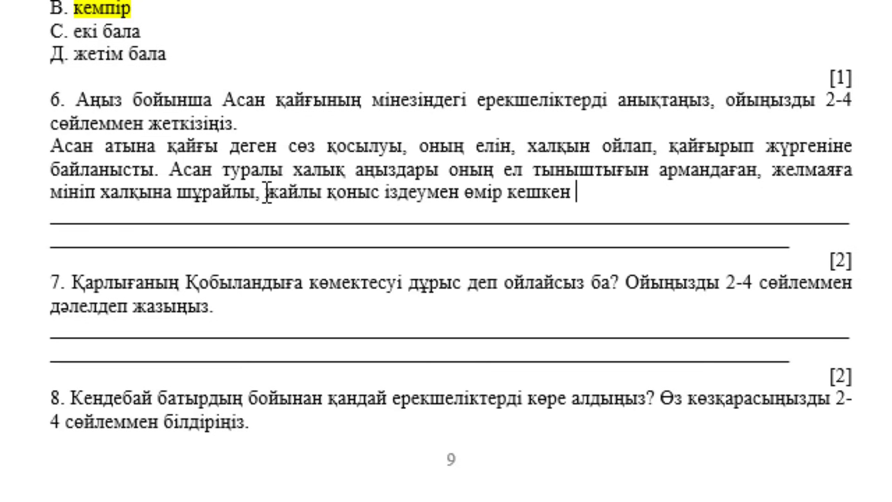
{"action": "type", "text": "қамқ"}
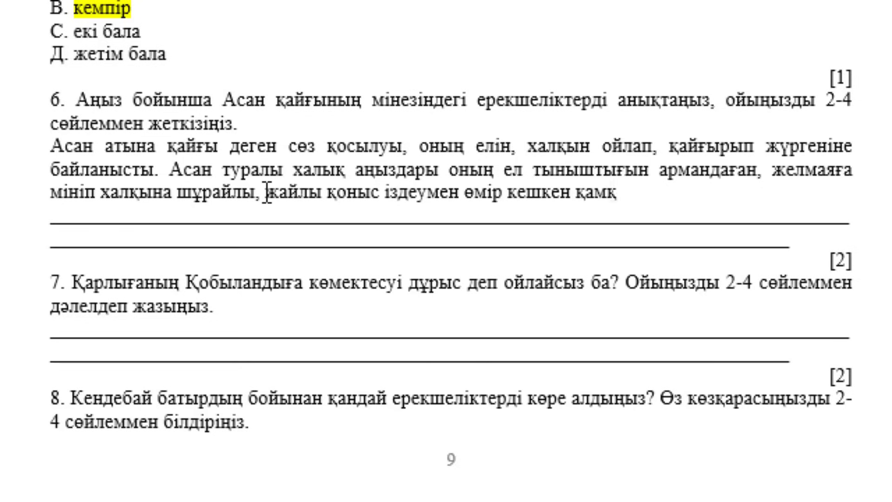
{"action": "type", "text": "ор"}
{"action": "type", "text": "шы "}
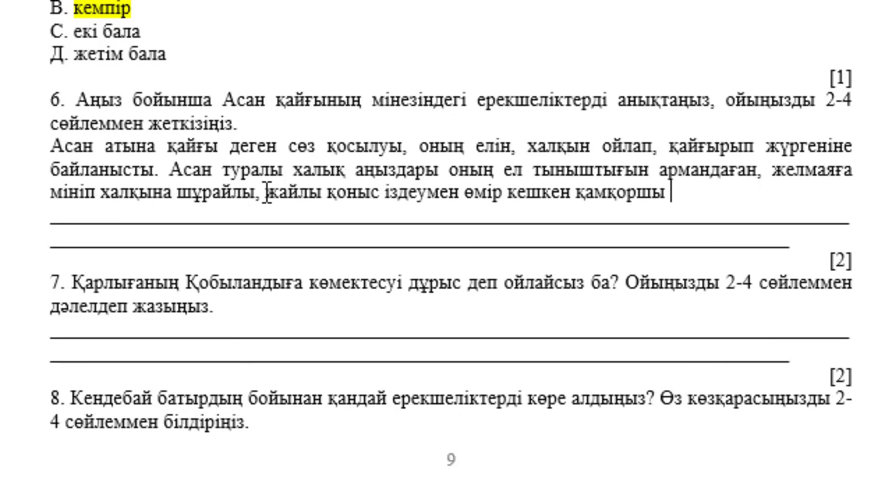
{"action": "type", "text": "екенін тан"}
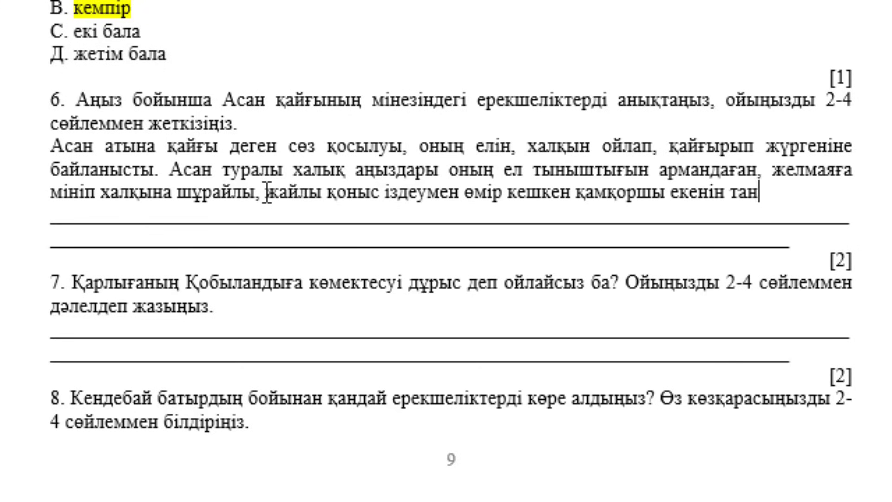
{"action": "type", "text": "ытады. "}
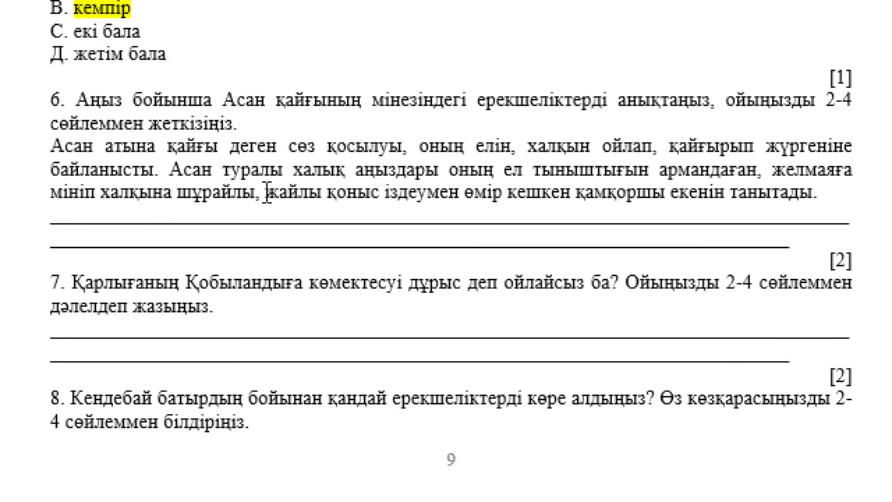
{"action": "type", "text": "асай кр"}
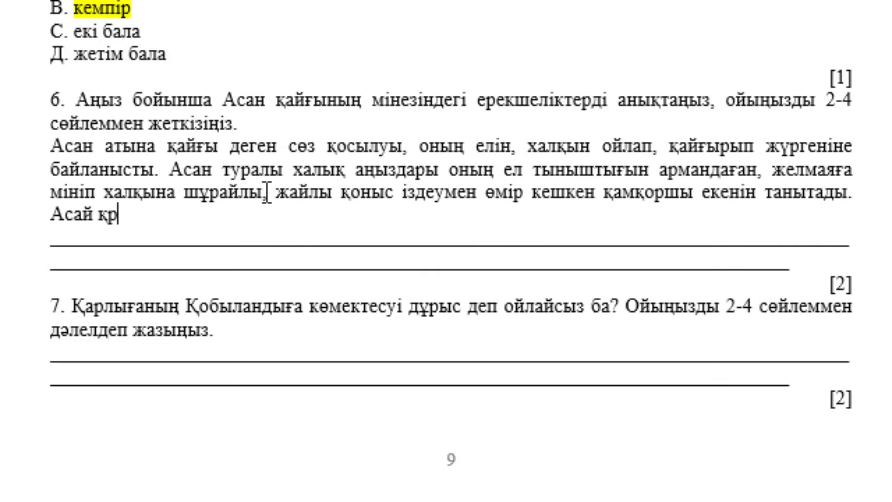
Begin the next sentence with Асан Қайғы's quote «Әй, хан, мен айтпасам білмейсің».
{"action": "key", "text": "BackSpace"}
{"action": "key", "text": "BackSpace"}
{"action": "type", "text": "қайғы !"}
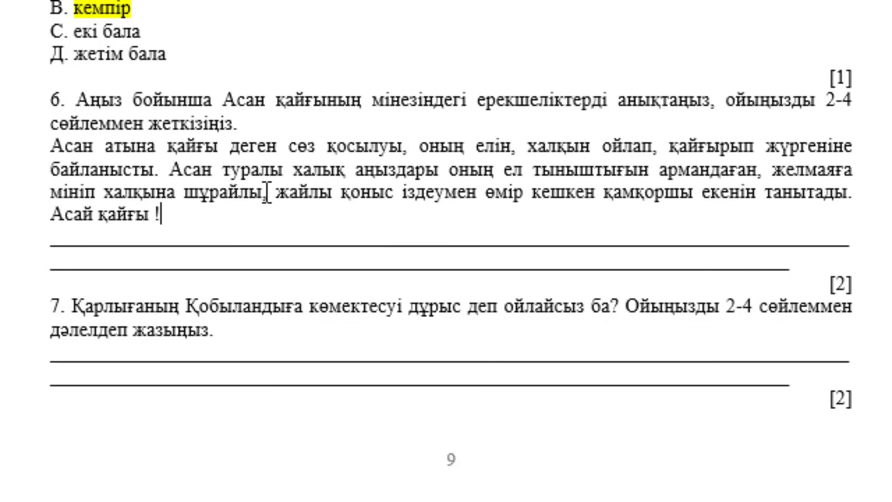
{"action": "key", "text": "BackSpace"}
{"action": "type", "text": "Ә"}
{"action": "key", "text": "BackSpace"}
{"action": "type", "text": "«"}
{"action": "type", "text": "!й"}
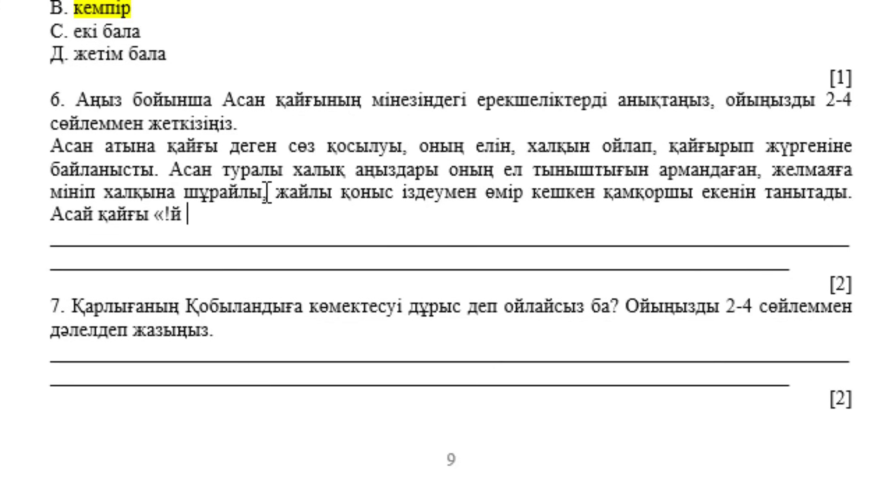
{"action": "key", "text": "BackSpace"}
{"action": "key", "text": "BackSpace"}
{"action": "key", "text": "BackSpace"}
{"action": "type", "text": "Ә"}
{"action": "type", "text": "й?"}
{"action": "key", "text": "BackSpace"}
{"action": "key", "text": "BackSpace"}
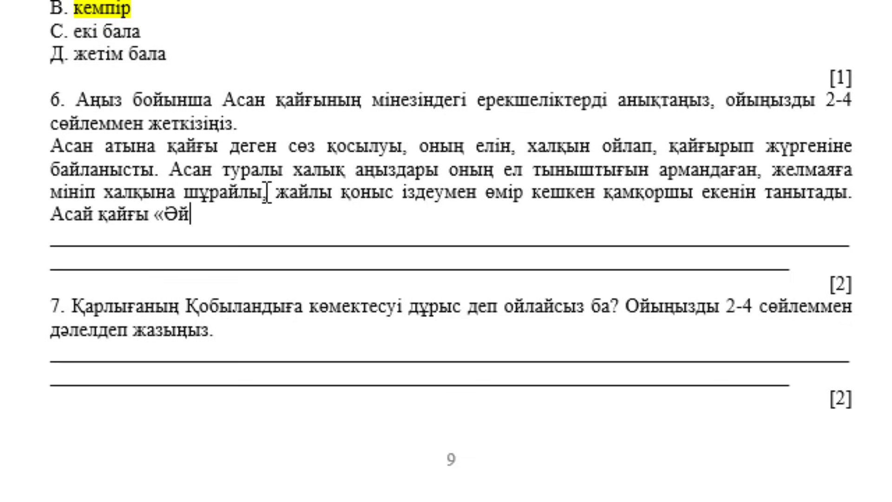
{"action": "type", "text": ", ха"}
{"action": "type", "text": "н, м"}
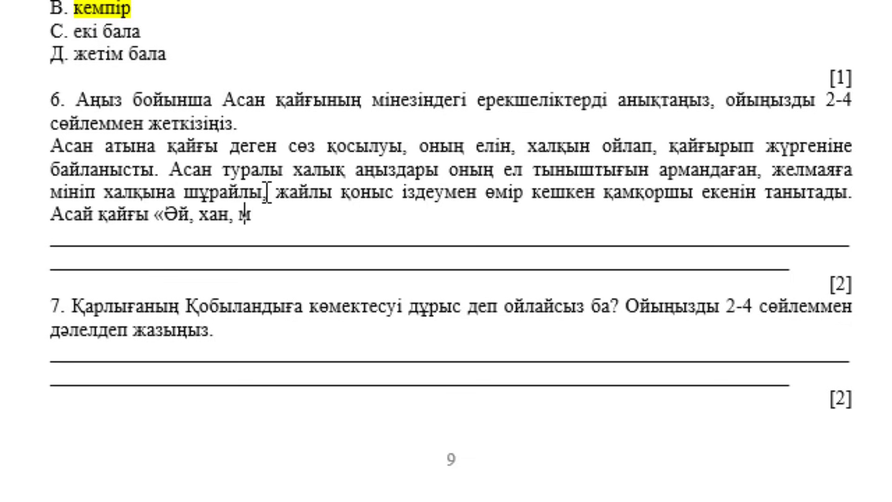
{"action": "type", "text": "ен айтпасам "}
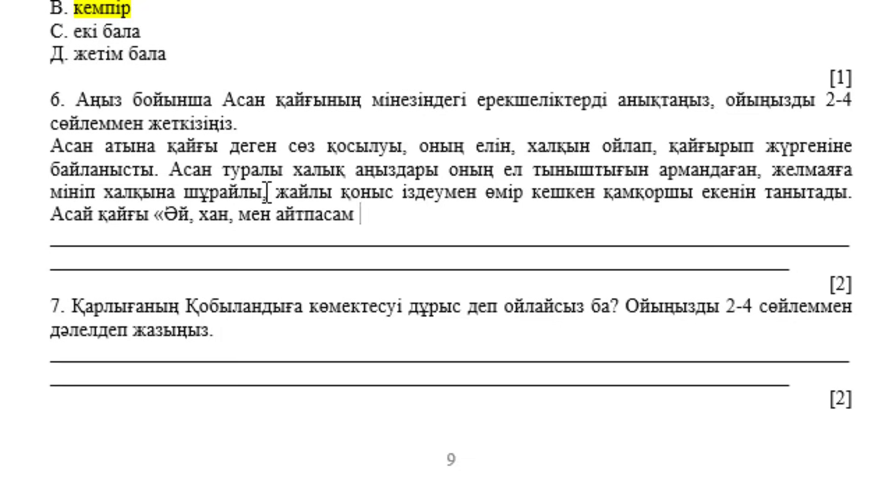
{"action": "type", "text": "білме"}
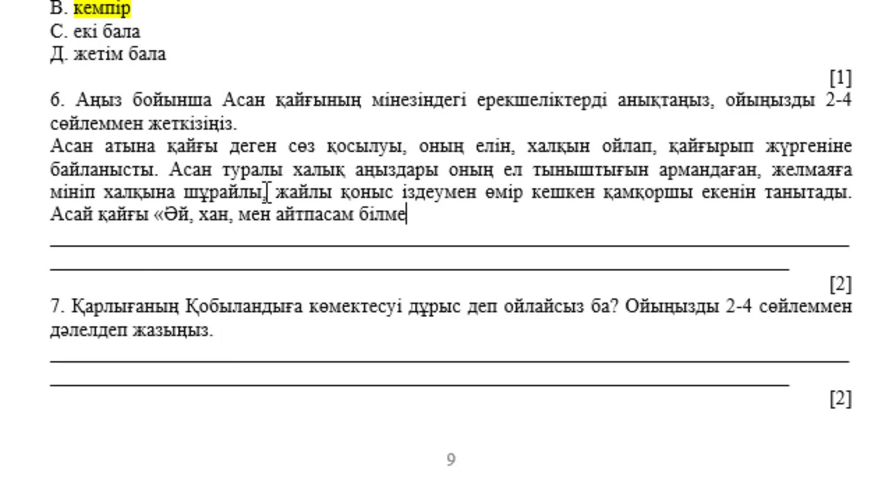
{"action": "type", "text": "йсің,"}
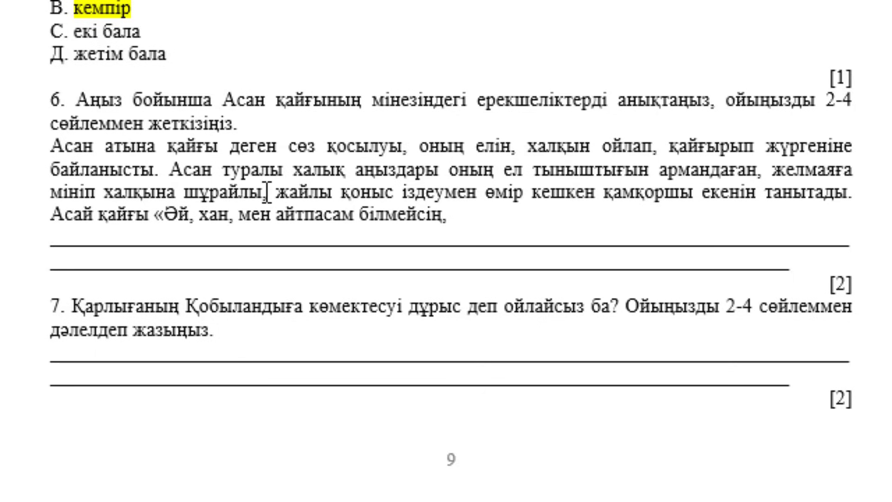
Finish it: '…Жәнібек ханға айтқан толғауында оның шыншыл, тік мінезді екендігін аңғаруға болады.'.
{"action": "key", "text": "BackSpace"}
{"action": "type", "text": "»"}
{"action": "type", "text": ", - "}
{"action": "type", "text": "д"}
{"action": "type", "text": "еген Және"}
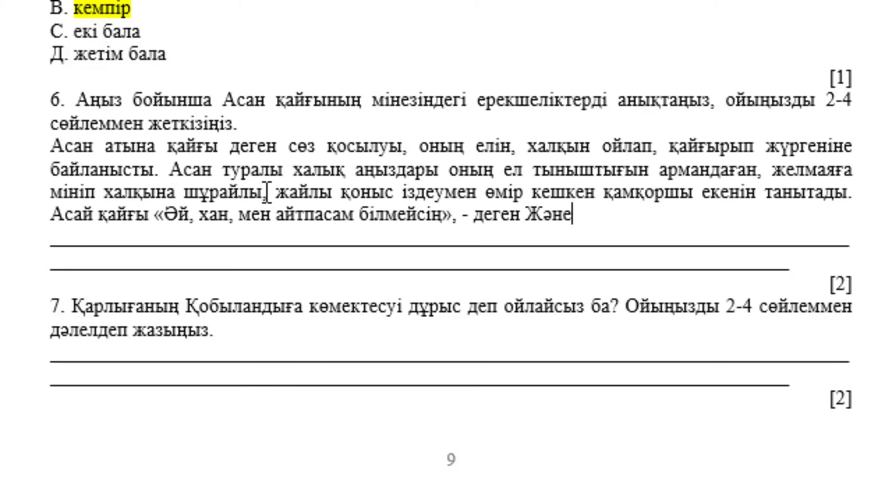
{"action": "key", "text": "BackSpace"}
{"action": "type", "text": "ібек "}
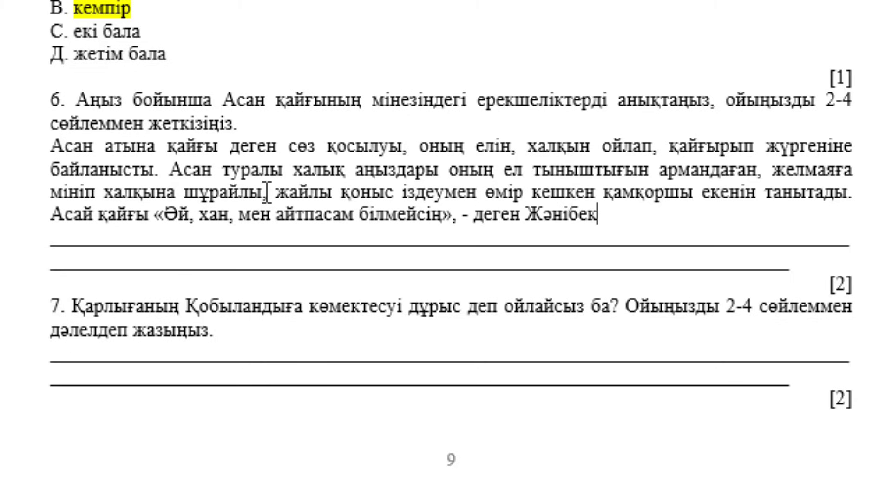
{"action": "type", "text": "ханға "}
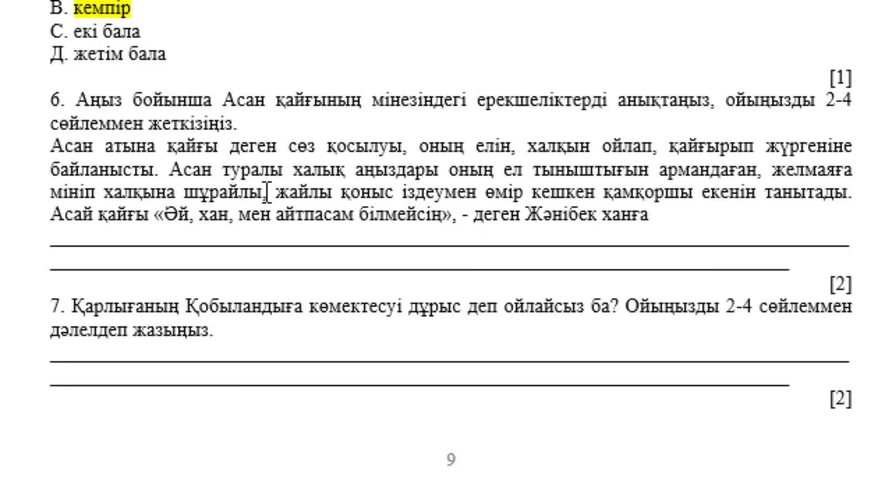
{"action": "type", "text": "айтқан "}
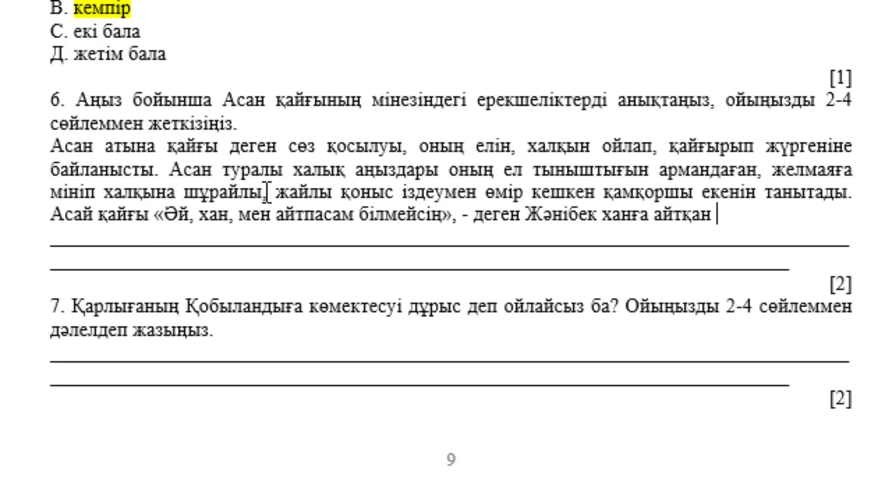
{"action": "type", "text": "толғау"}
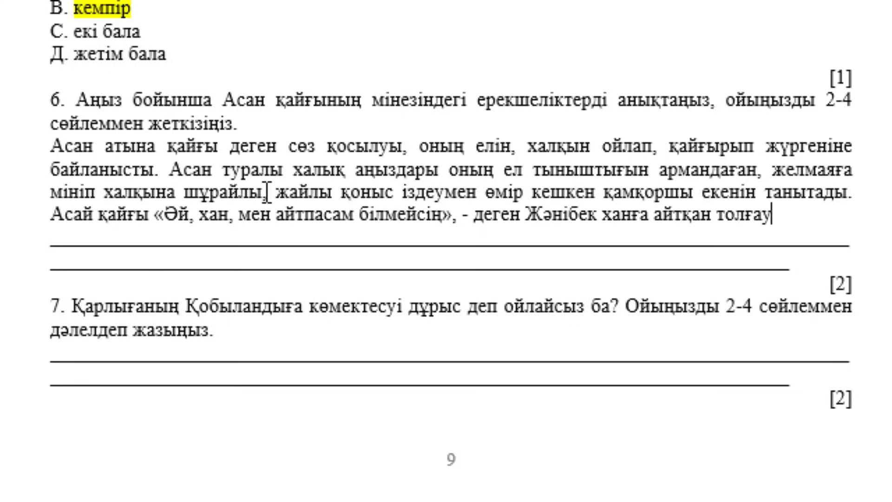
{"action": "type", "text": "ын"}
{"action": "type", "text": "да"}
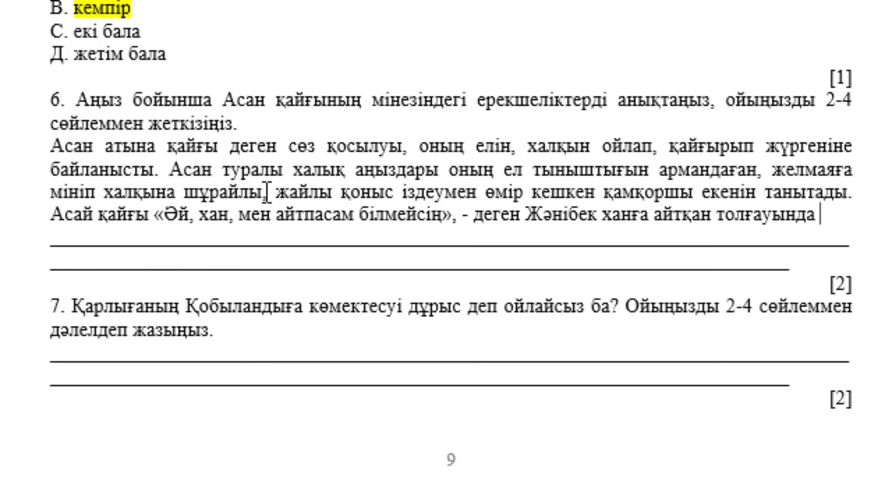
{"action": "type", "text": "оның"}
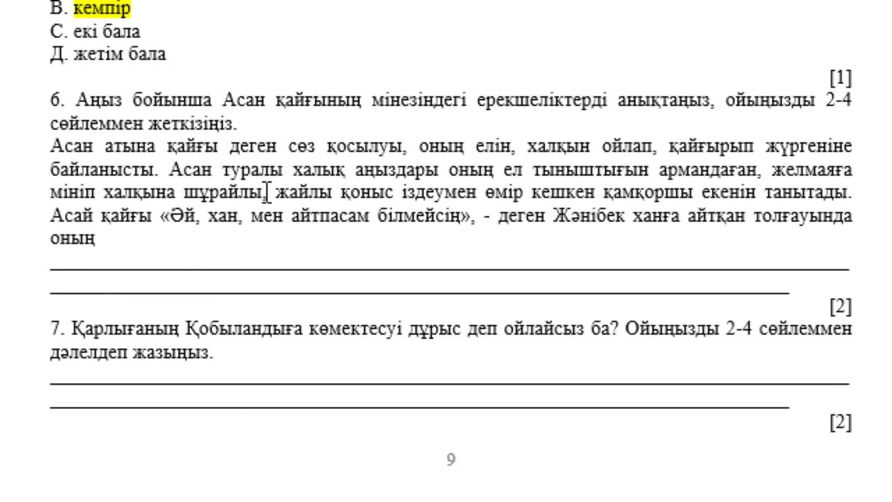
{"action": "type", "text": ", шынш"}
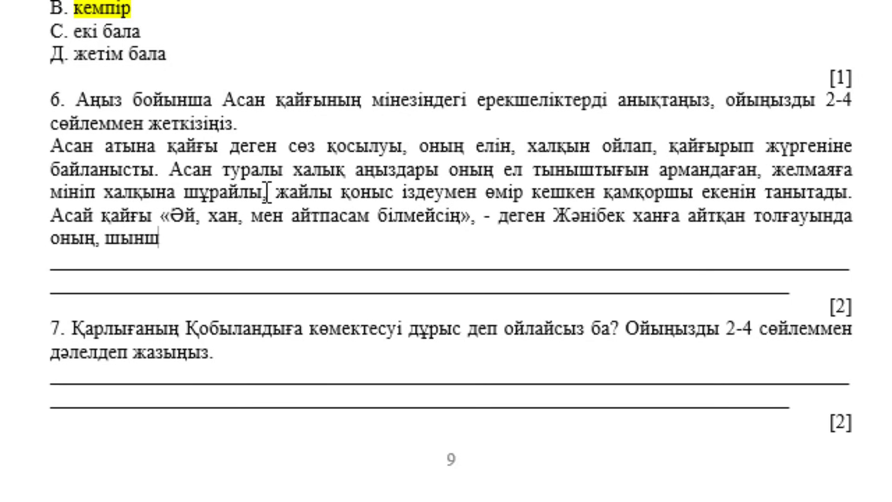
{"action": "type", "text": "ыл, т"}
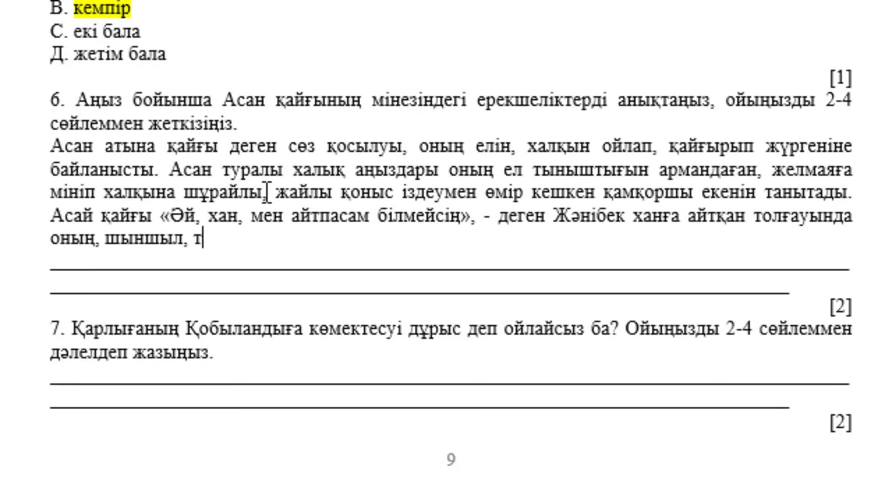
{"action": "type", "text": "ік м"}
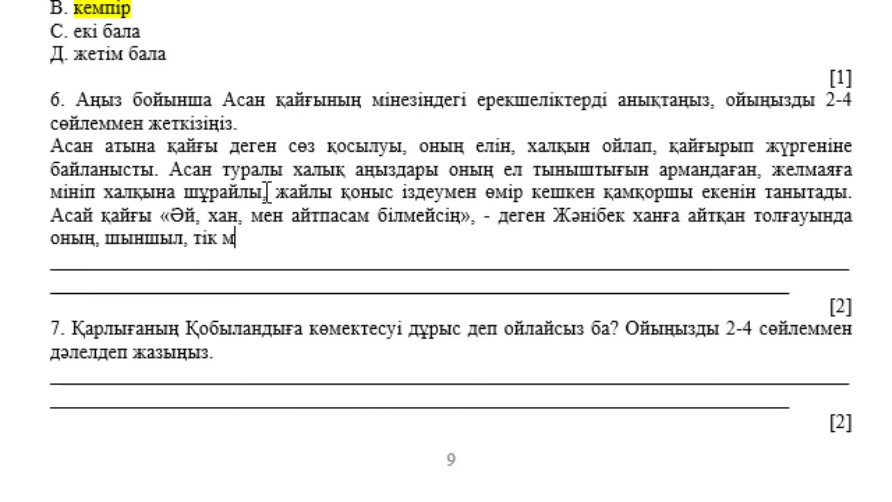
{"action": "type", "text": "інезді"}
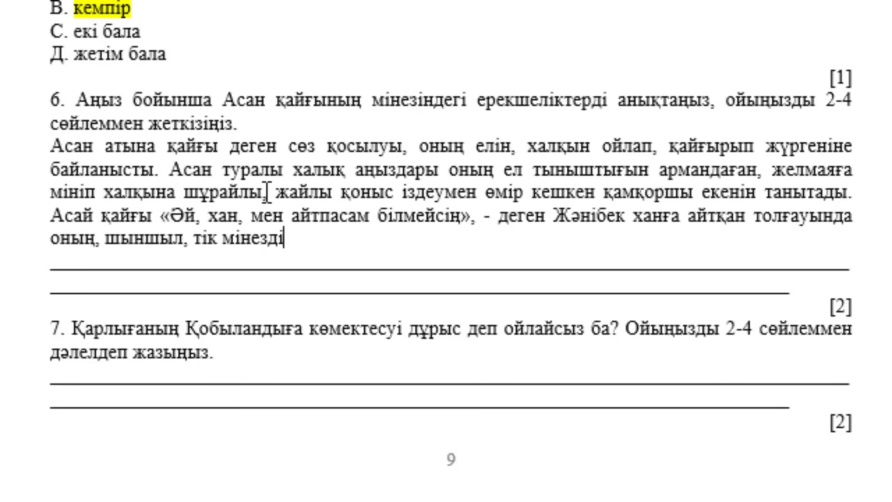
{"action": "type", "text": " екендігін а"}
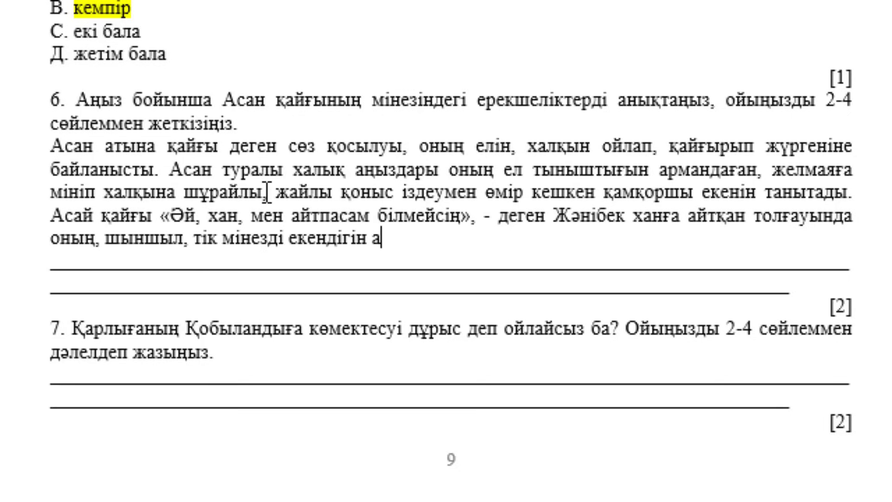
{"action": "type", "text": "ңғаруға б"}
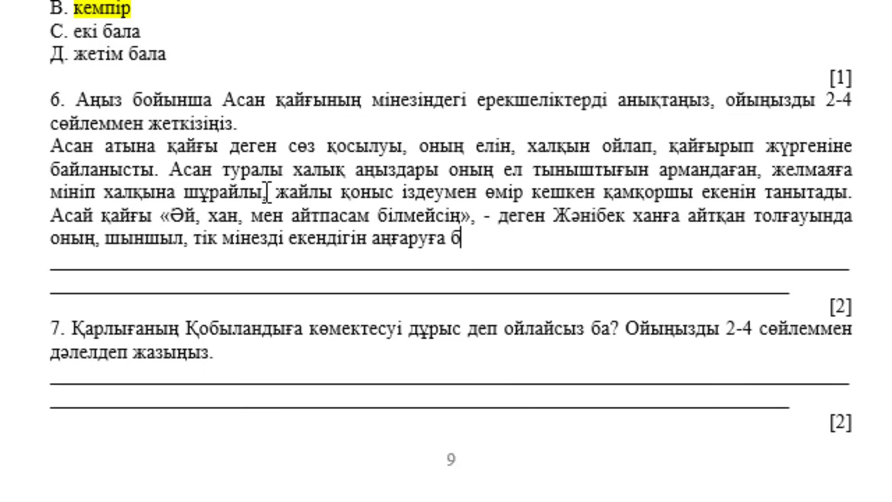
{"action": "type", "text": "олады."}
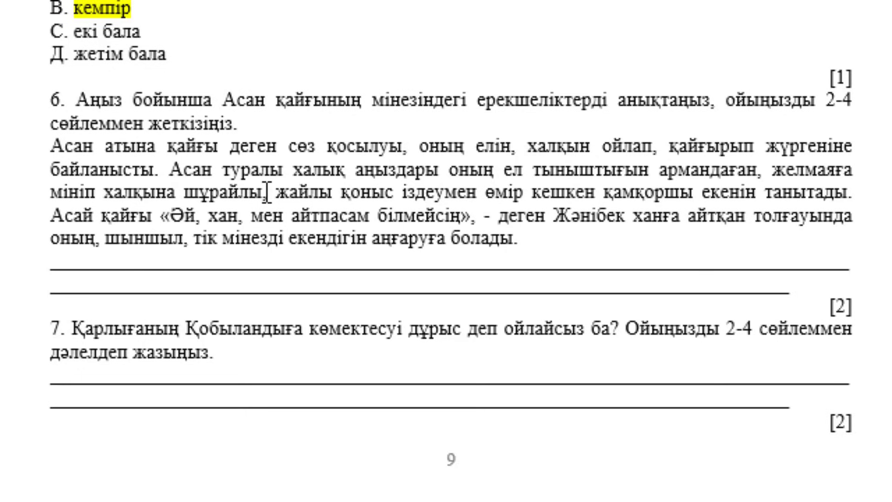
Type the sentence 'Ол бақ-дәрежесіне, мансабына қарамай тіке ханның бетіне айта алатын бетті адам екен…'.
{"action": "type", "text": "Ол"}
{"action": "type", "text": " бак"}
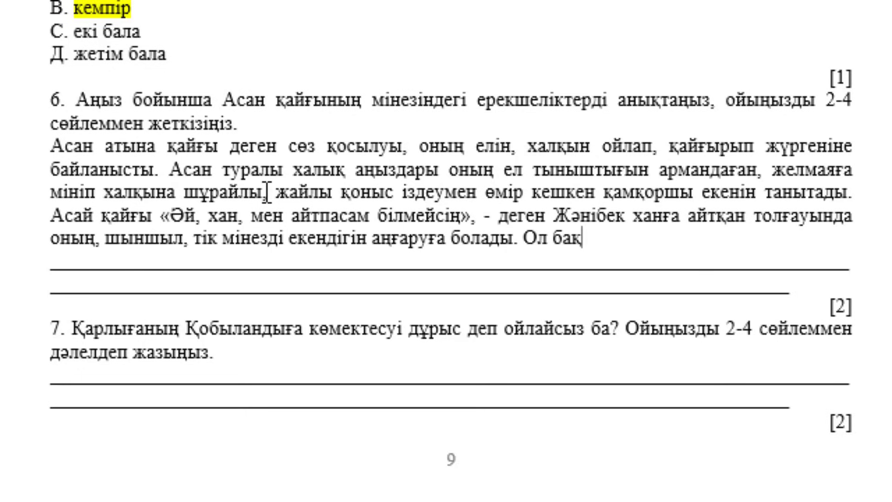
{"action": "type", "text": " - "}
{"action": "type", "text": "д"}
{"action": "type", "text": "әрежесіне"}
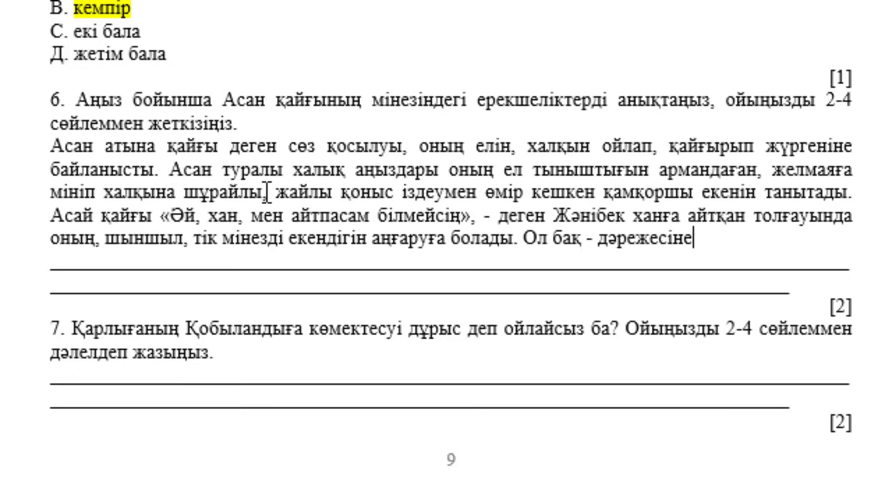
{"action": "type", "text": ", "}
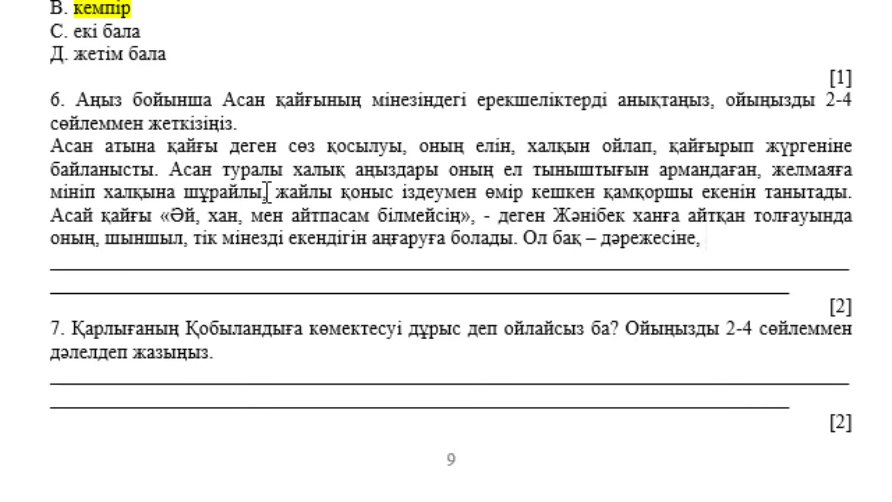
{"action": "type", "text": "мансабы"}
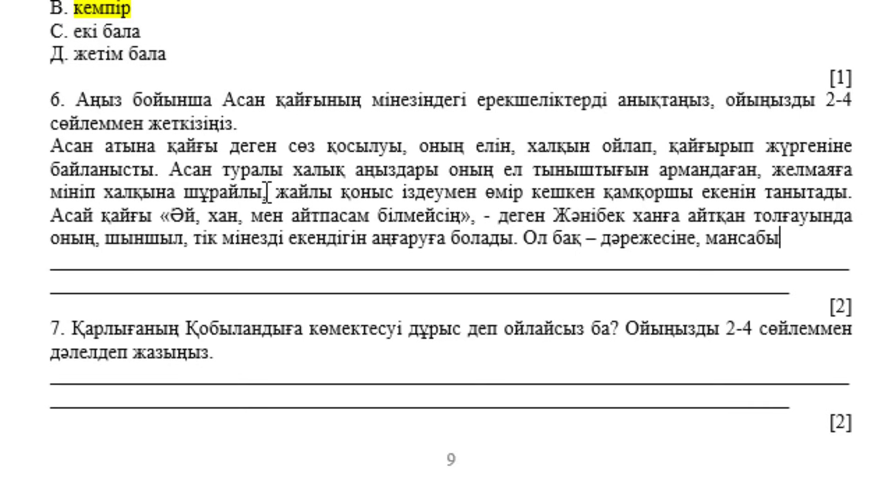
{"action": "type", "text": "на қарама"}
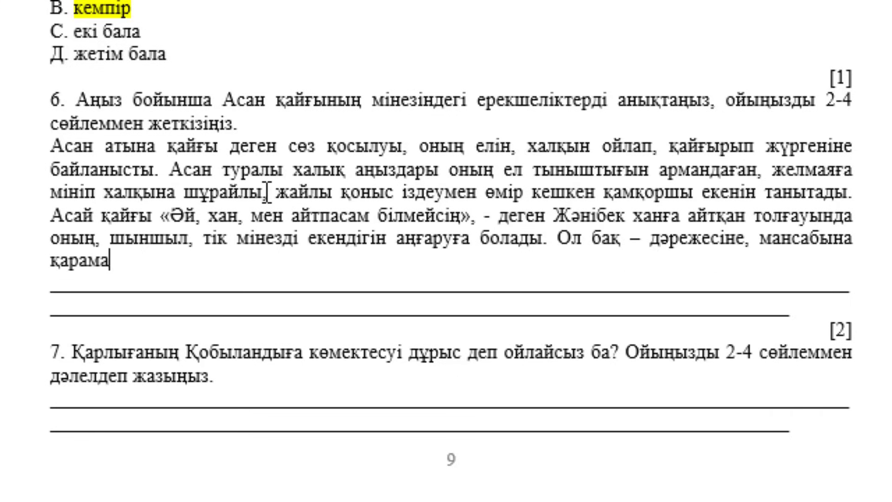
{"action": "type", "text": "й тіке "}
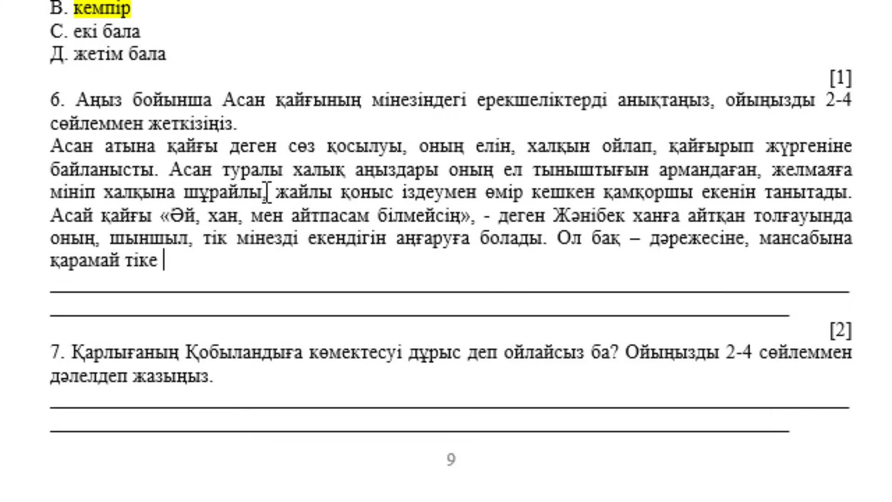
{"action": "type", "text": "ханның"}
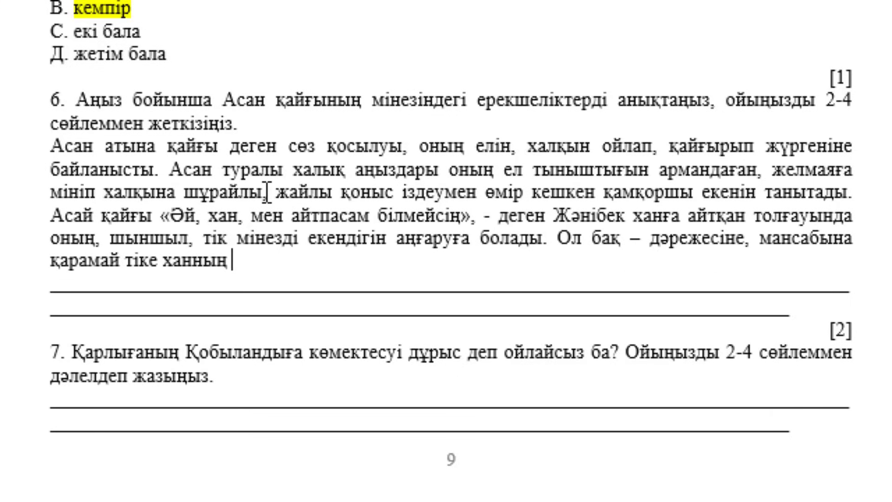
{"action": "type", "text": " бетіне айт"}
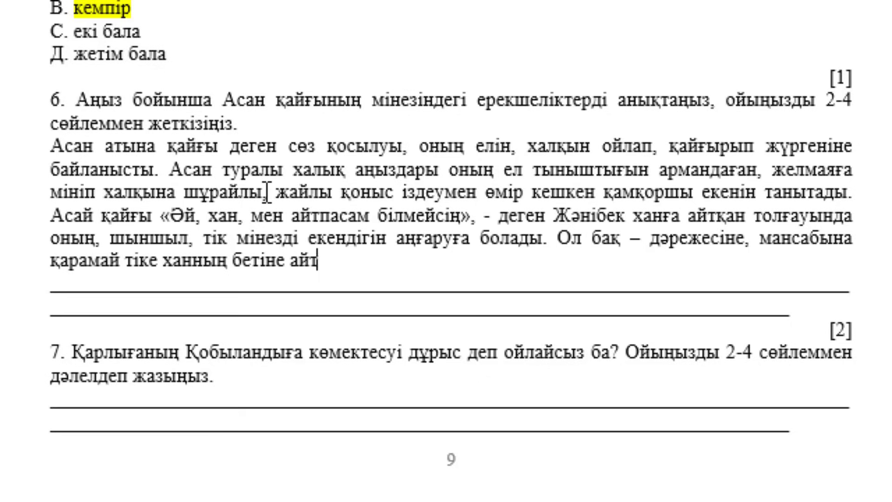
{"action": "type", "text": "а алатын "}
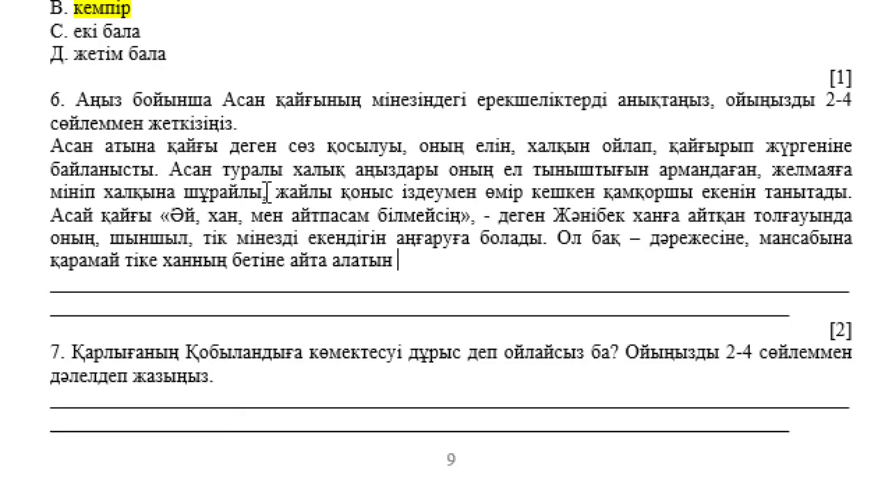
{"action": "type", "text": "бетті адам"}
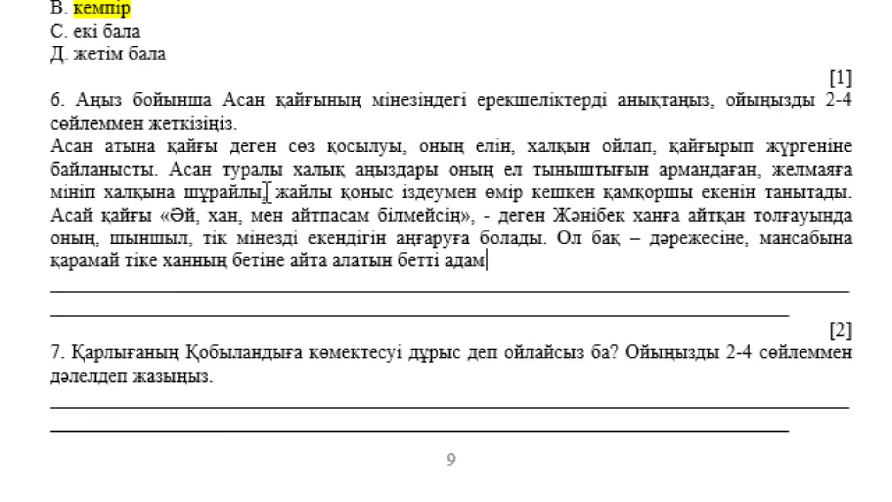
{"action": "type", "text": " екен"}
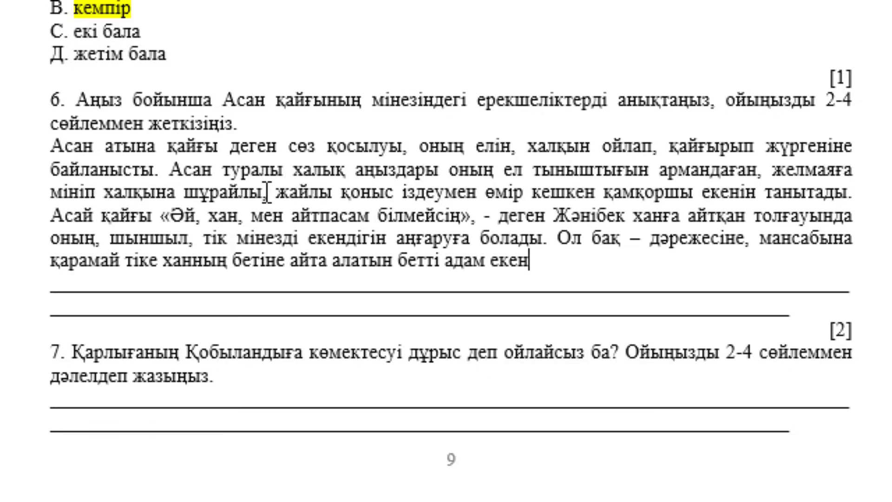
{"action": "type", "text": "дігін "}
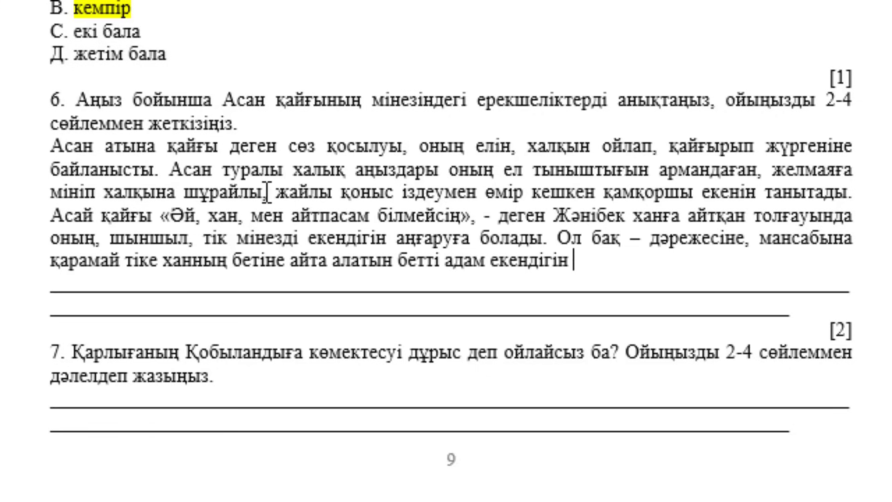
{"action": "type", "text": "біл"}
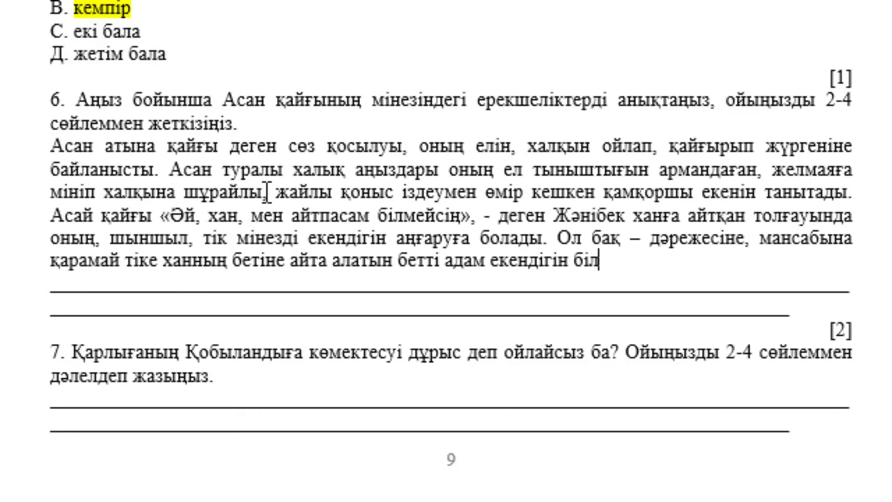
{"action": "type", "text": "діреді."}
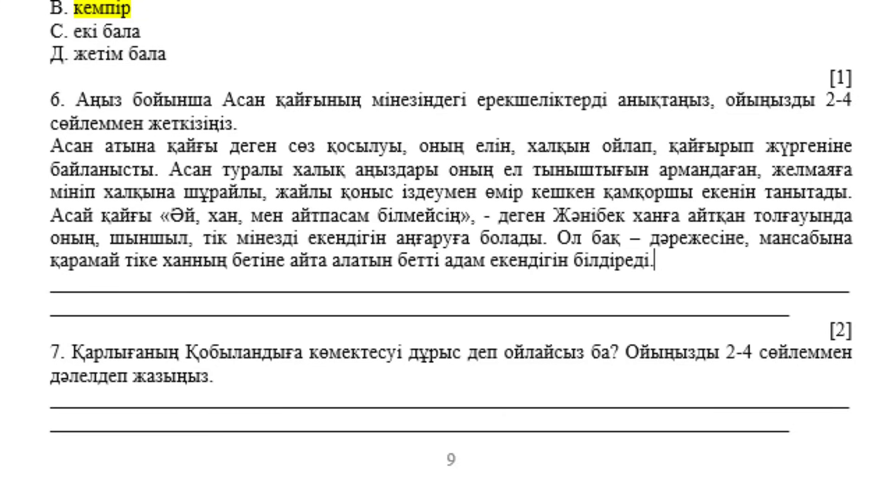
Under question 7, type 'Қарлығаның іс-әрекеті… тұрғысынан қарағанда дұрыс деп ойлаймын' plus an extra clause.
{"action": "scroll", "coordinate": [209, 201], "scroll_direction": "down", "scroll_amount": 3}
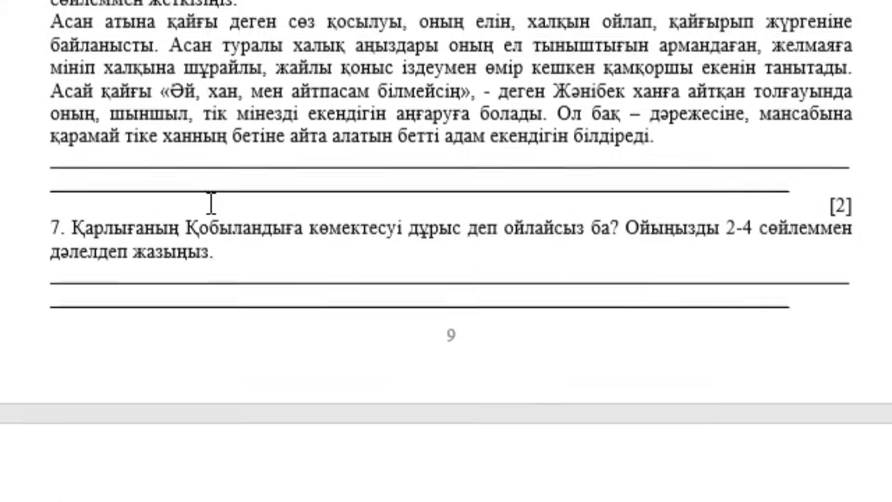
{"action": "scroll", "coordinate": [263, 221], "scroll_direction": "down", "scroll_amount": 1}
{"action": "scroll", "coordinate": [260, 186], "scroll_direction": "down", "scroll_amount": 3}
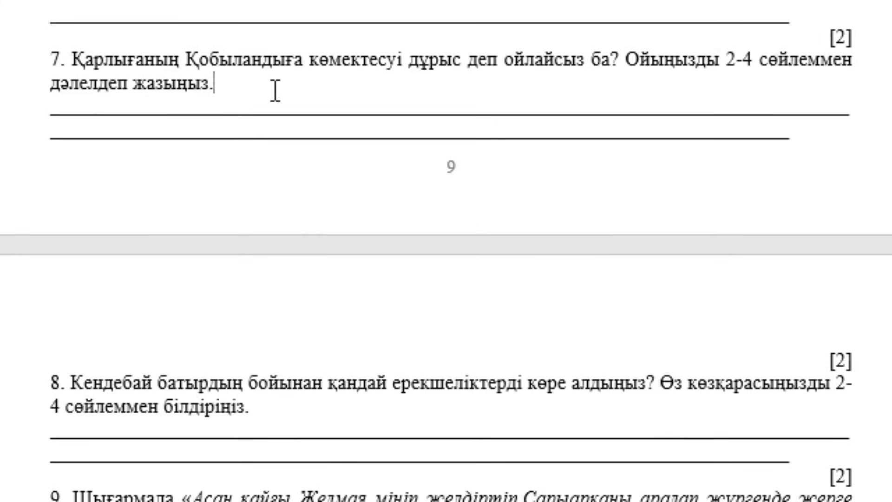
{"action": "key", "text": "Return"}
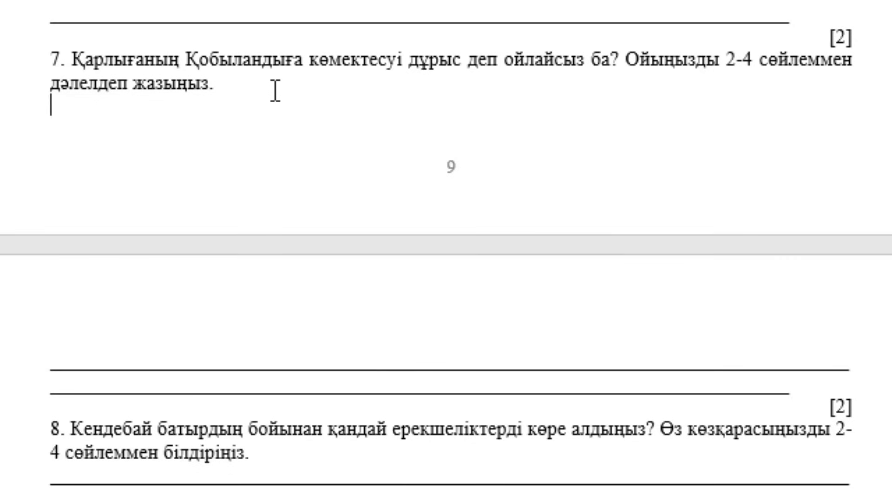
{"action": "type", "text": "қарлығаны"}
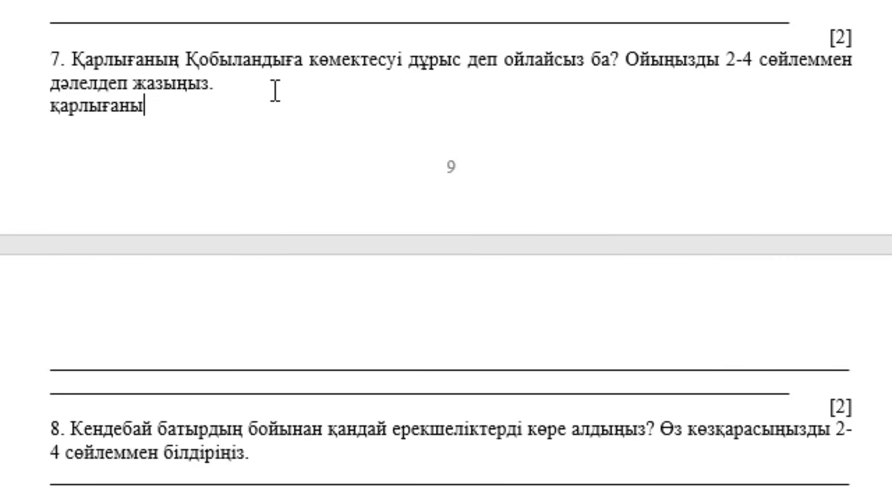
{"action": "type", "text": "ң іс "}
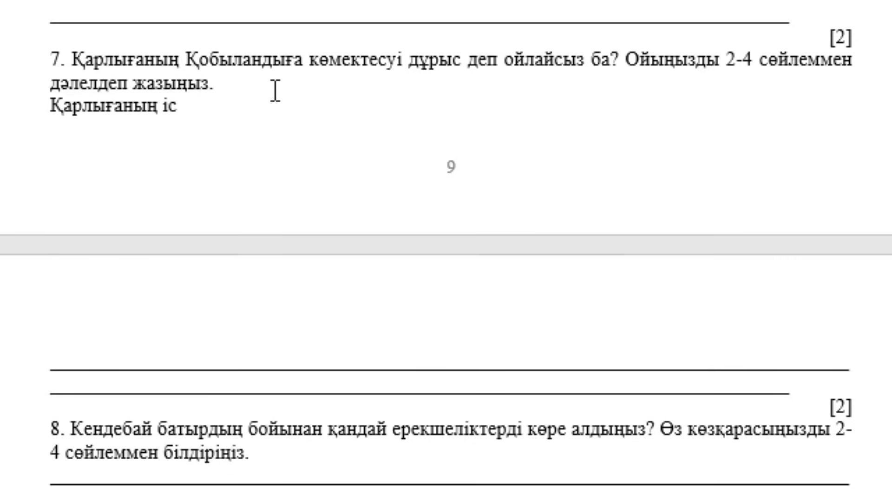
{"action": "type", "text": "әрекеті"}
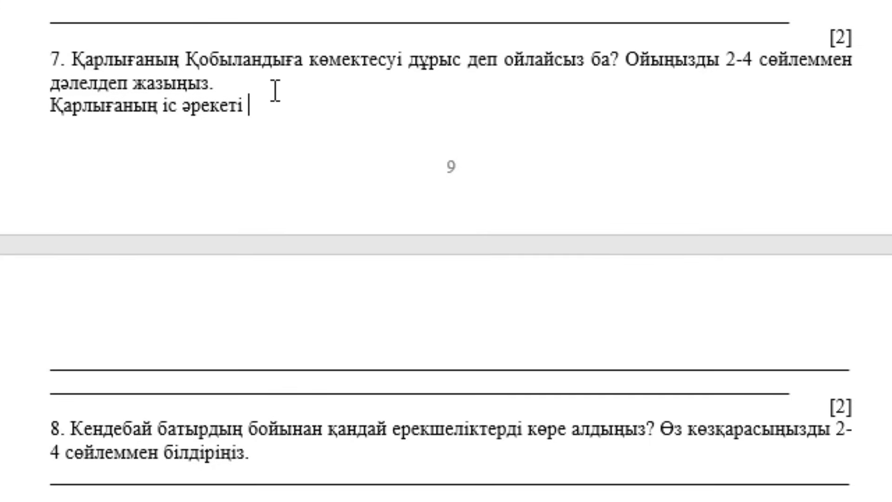
{"action": "type", "text": ", "}
{"action": "type", "text": "кыкзыдң "}
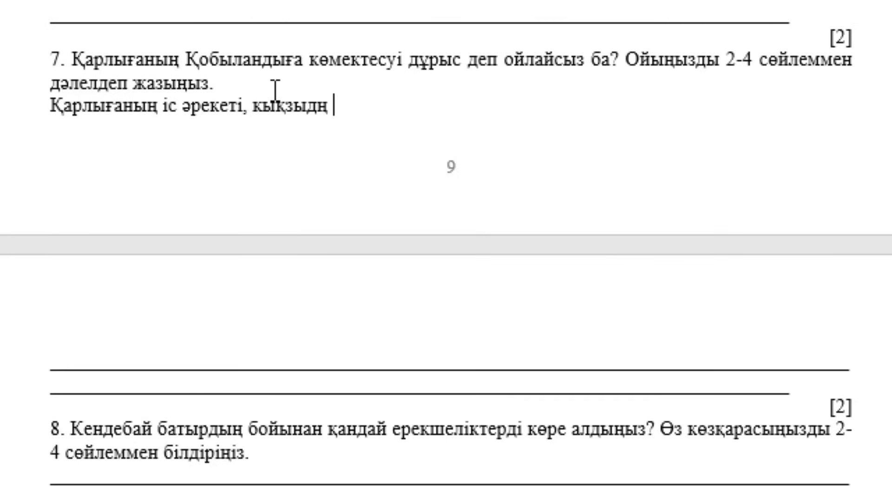
{"action": "type", "text": "өзінің "}
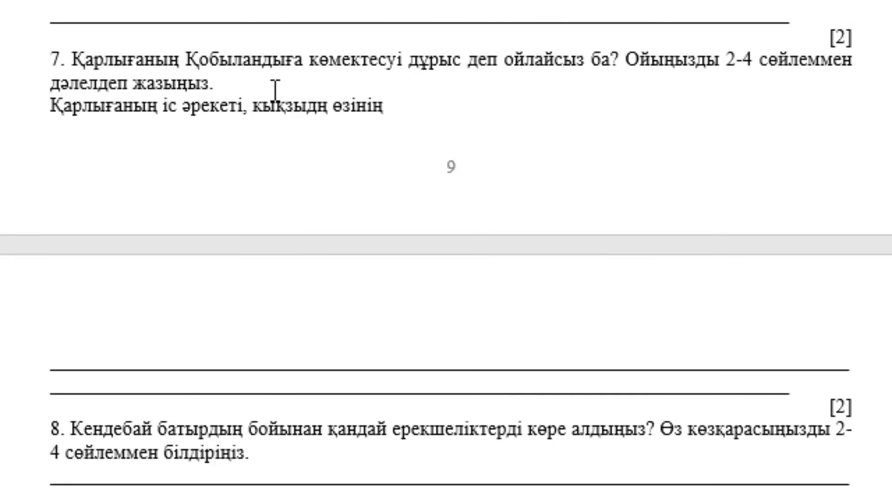
{"action": "type", "text": "махаббаты"}
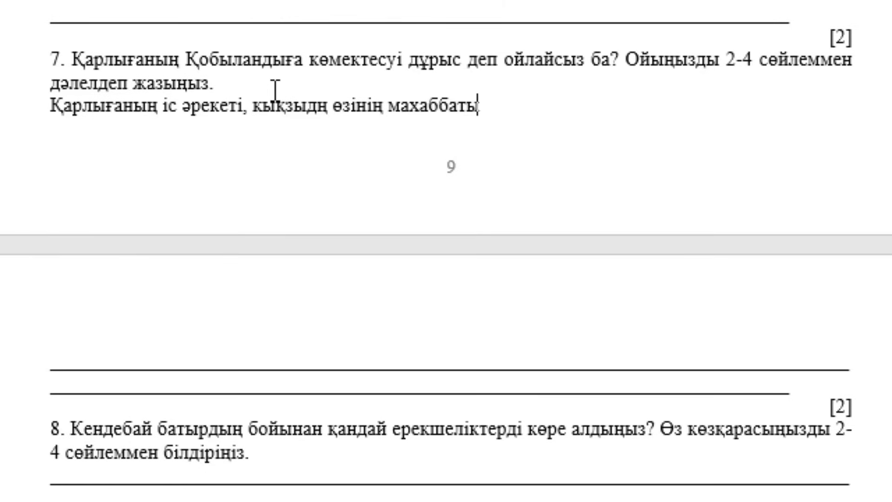
{"action": "type", "text": "на бер"}
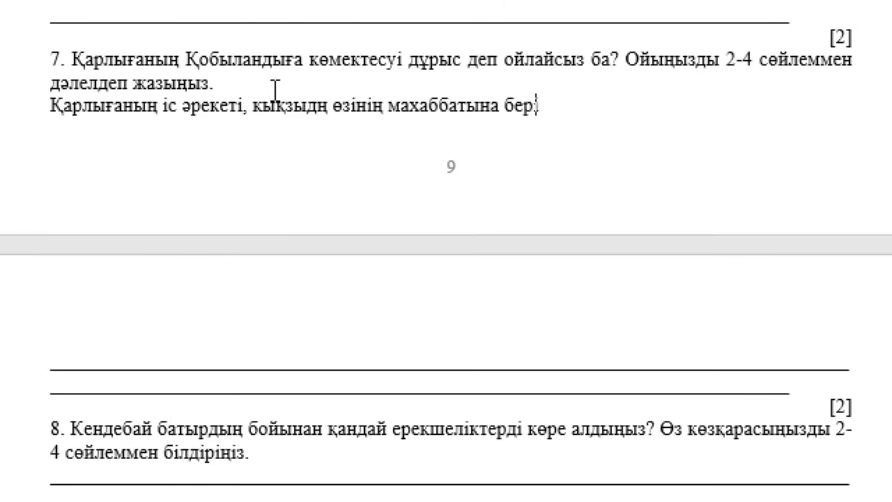
{"action": "type", "text": "іктігі"}
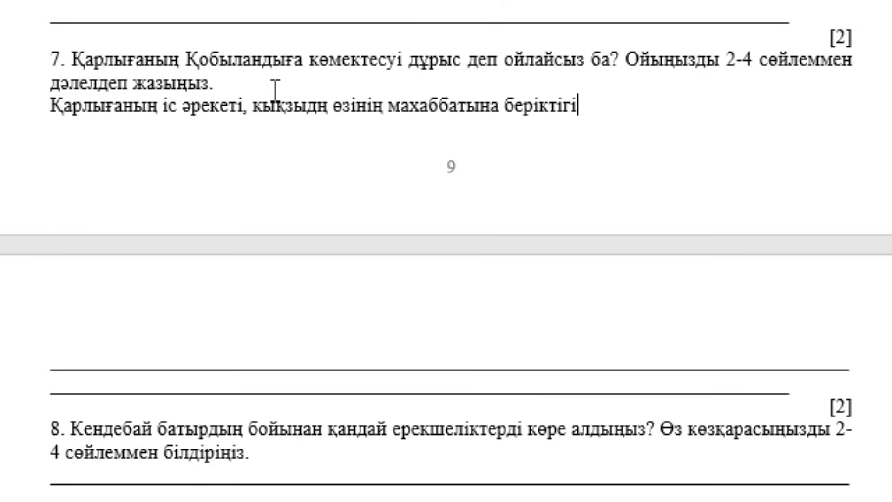
{"action": "type", "text": " ту"}
{"action": "key", "text": "BackSpace"}
{"action": "type", "text": "ұр"}
{"action": "type", "text": "ғысына"}
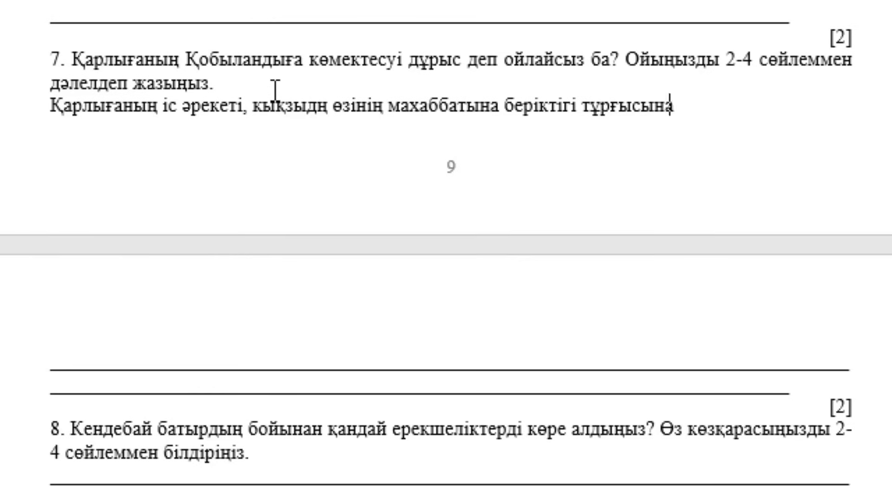
{"action": "type", "text": "н "}
{"action": "type", "text": "қарағанада"}
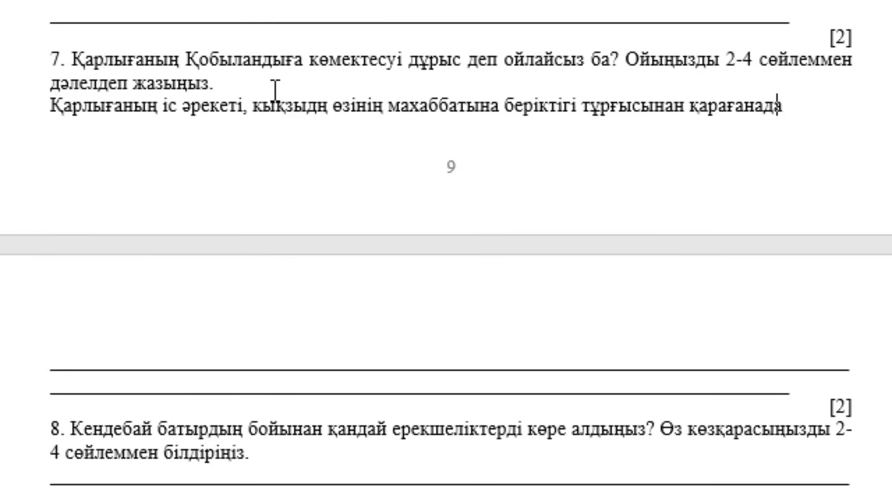
{"action": "key", "text": "BackSpace"}
{"action": "key", "text": "BackSpace"}
{"action": "key", "text": "BackSpace"}
{"action": "key", "text": "BackSpace"}
{"action": "type", "text": "д"}
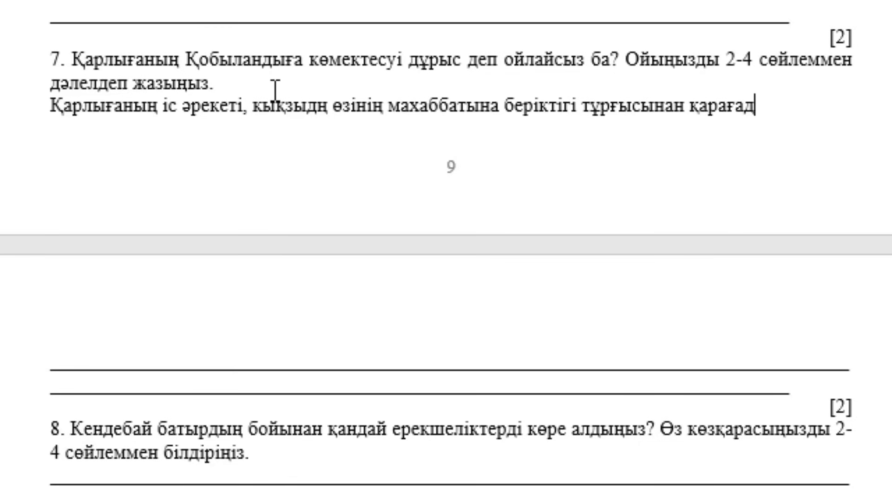
{"action": "type", "text": "а"}
{"action": "key", "text": "BackSpace"}
{"action": "key", "text": "BackSpace"}
{"action": "key", "text": "BackSpace"}
{"action": "type", "text": "н"}
{"action": "type", "text": "да дұ"}
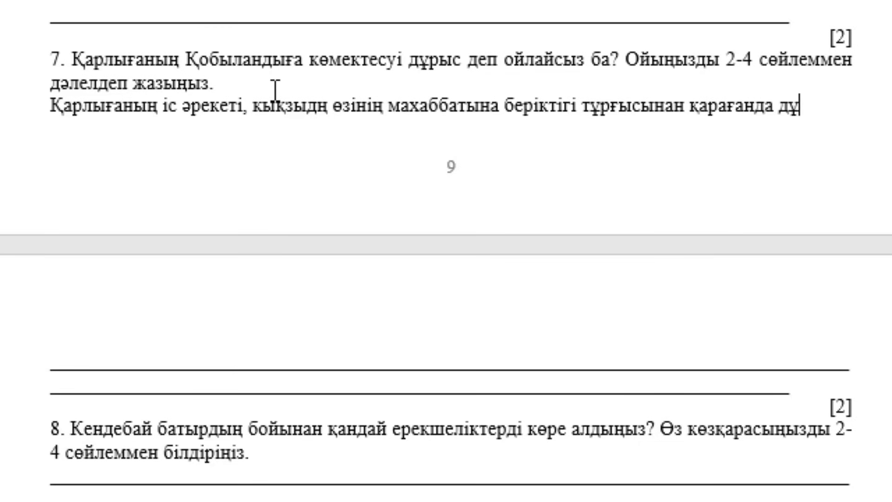
{"action": "type", "text": "рыс деп ө"}
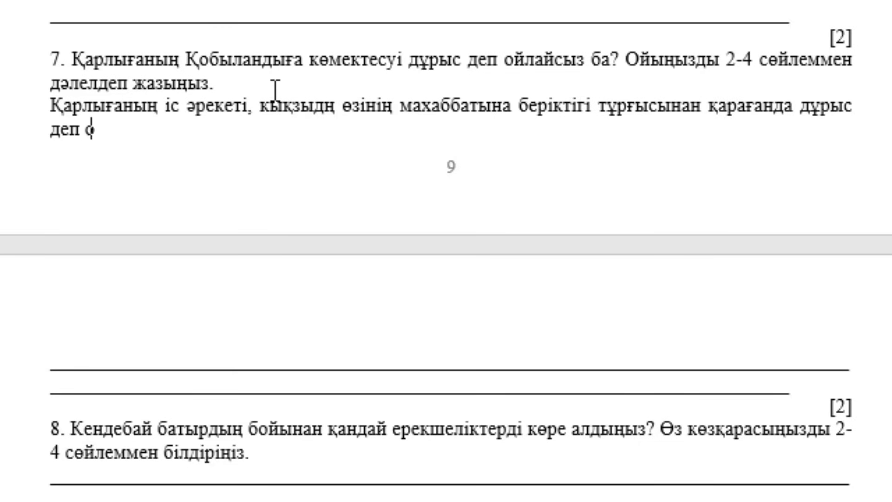
{"action": "type", "text": "йлаймын"}
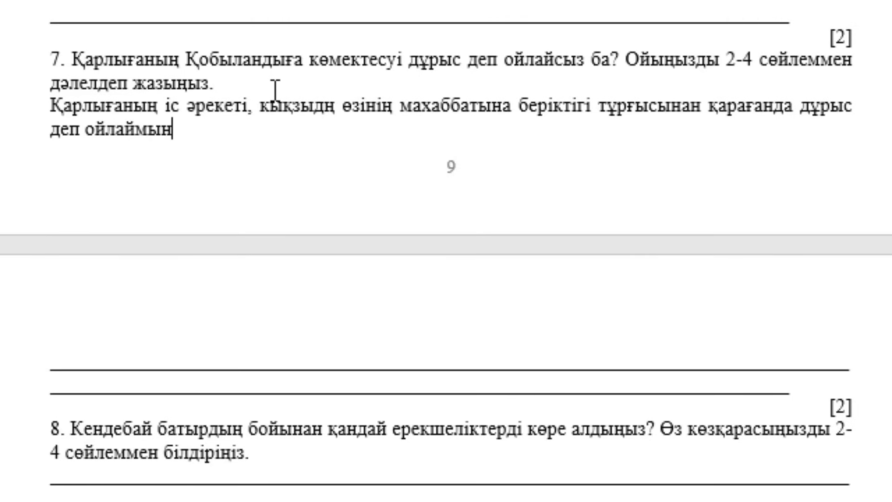
{"action": "type", "text": " ж"}
{"action": "type", "text": "әне "}
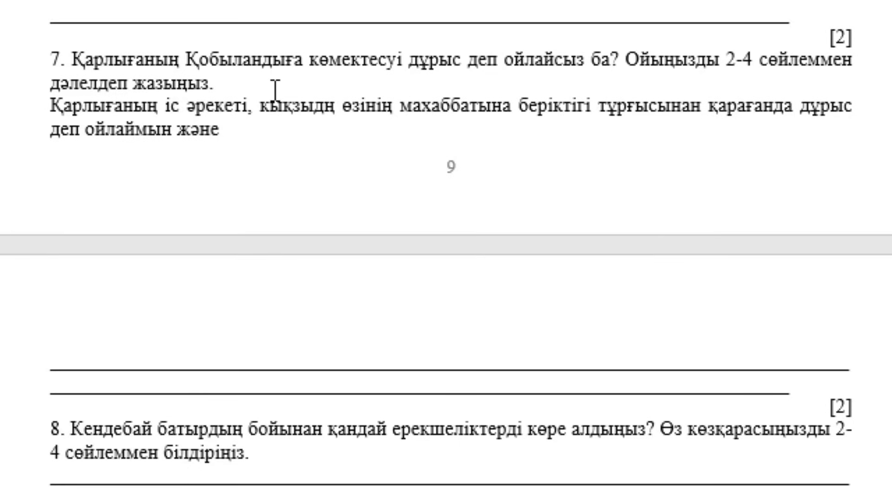
{"action": "type", "text": "оның"}
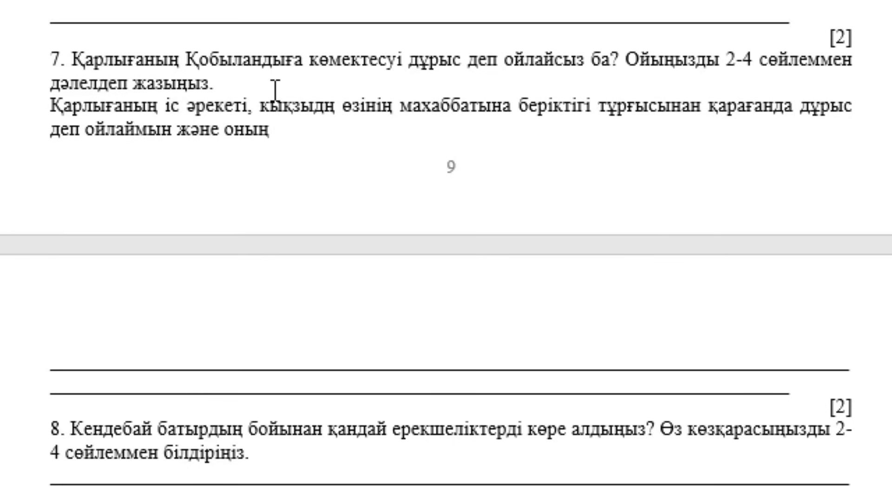
{"action": "type", "text": " Қоыб"}
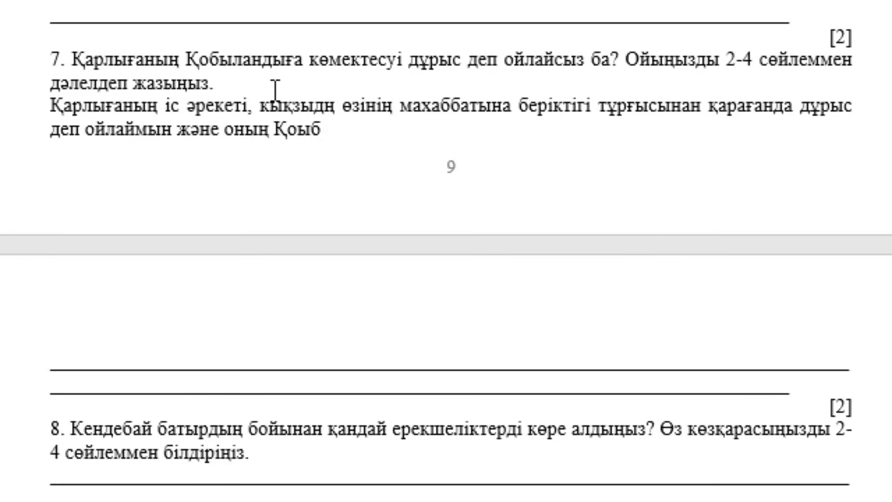
{"action": "type", "text": "ландыға к"}
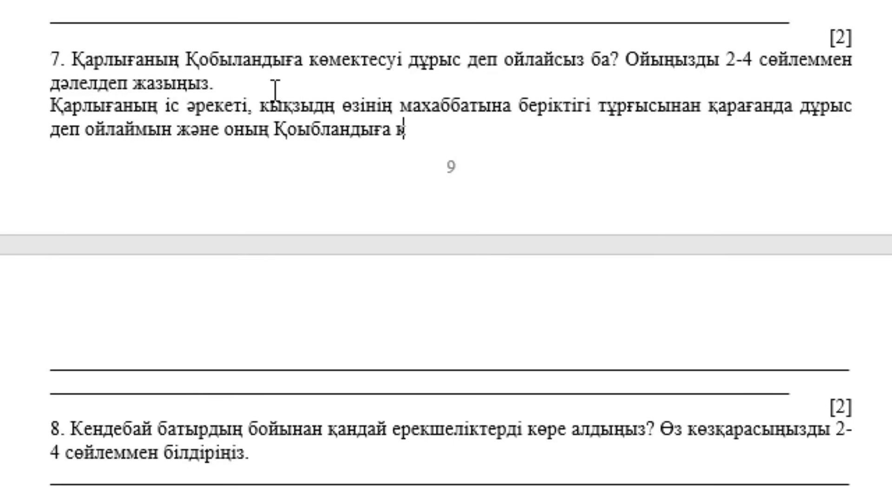
{"action": "type", "text": "өмектес"}
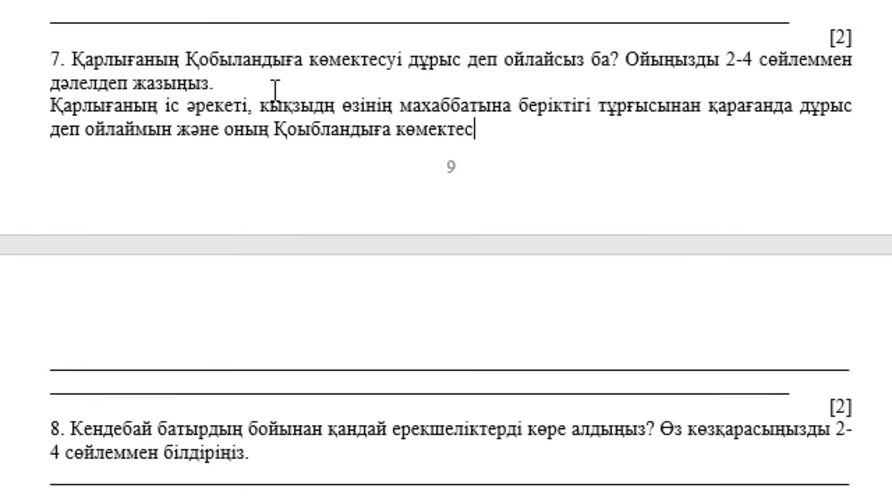
{"action": "type", "text": "уі"}
{"action": "type", "text": " дұрыс"}
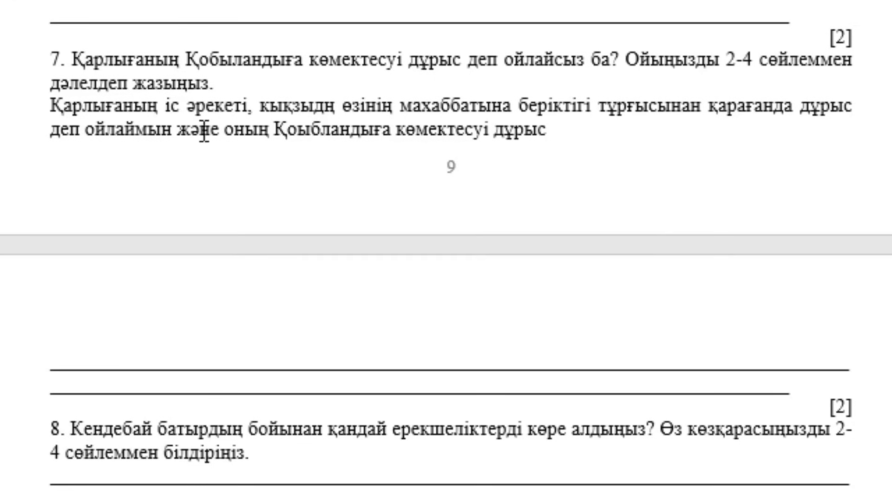
Delete the unfinished extra clause and end the sentence with a full stop.
{"action": "mouse_move", "coordinate": [205, 131]}
{"action": "left_mouse_down"}
{"action": "mouse_move", "coordinate": [450, 155]}
{"action": "mouse_move", "coordinate": [514, 143]}
{"action": "left_mouse_up"}
{"action": "key", "text": "BackSpace"}
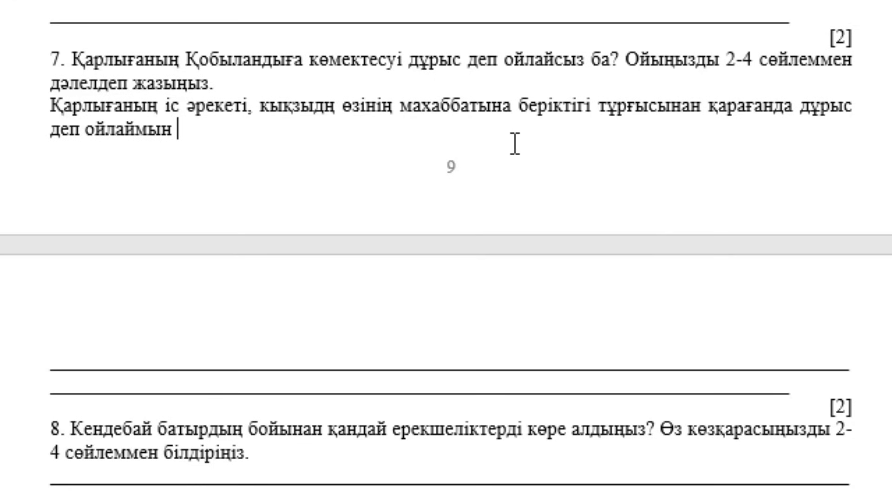
{"action": "type", "text": "№"}
{"action": "key", "text": "BackSpace"}
{"action": "type", "text": "."}
In a new paragraph, type 'Қарлығаның батырлық істері ел қорғау тілегіне байланысты емес, оны…'.
{"action": "key", "text": "Return"}
{"action": "type", "text": "Қар"}
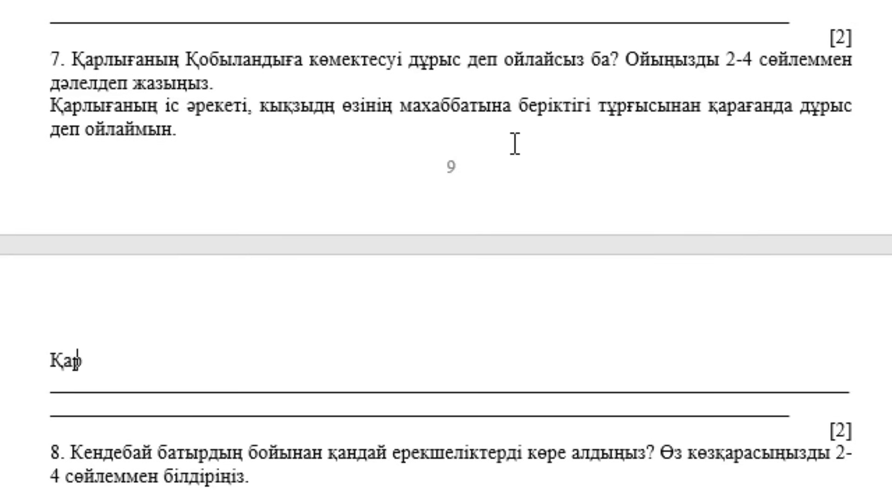
{"action": "type", "text": "лығаның "}
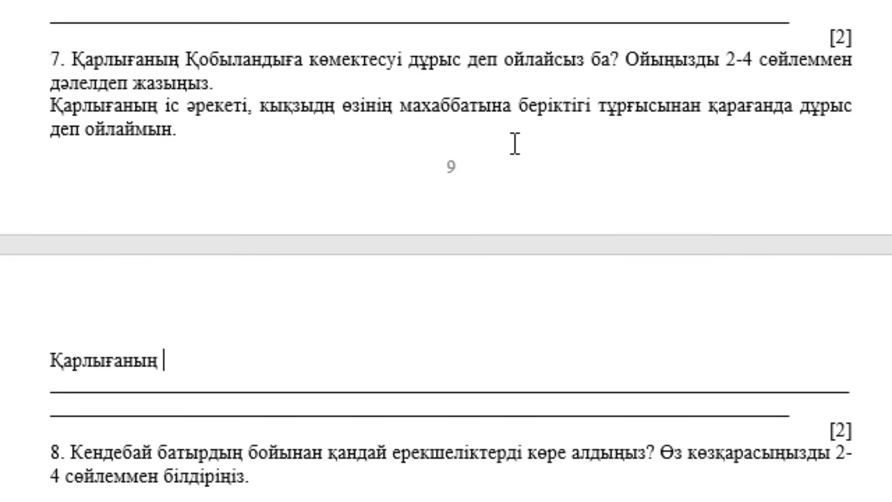
{"action": "type", "text": "батыр"}
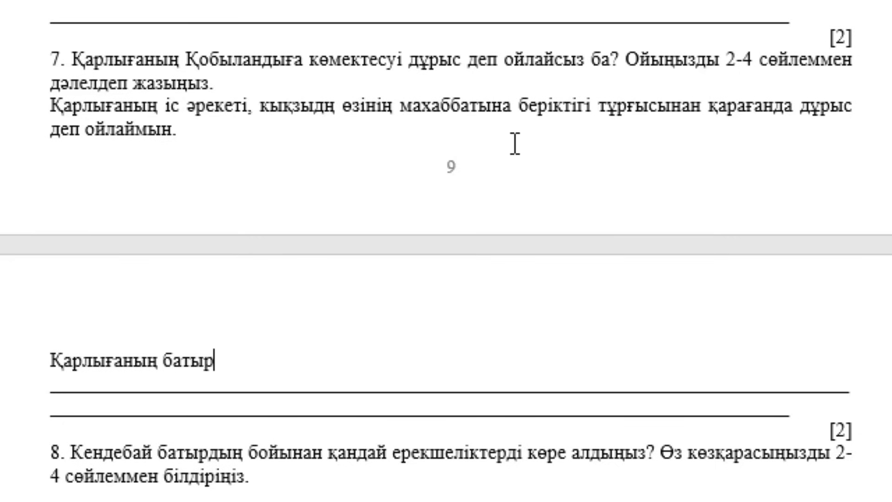
{"action": "type", "text": "лық іс"}
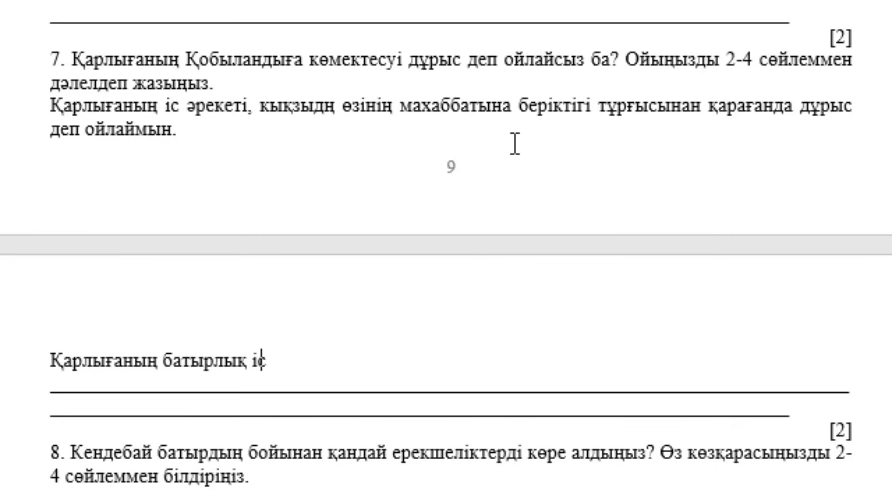
{"action": "type", "text": "тері ел "}
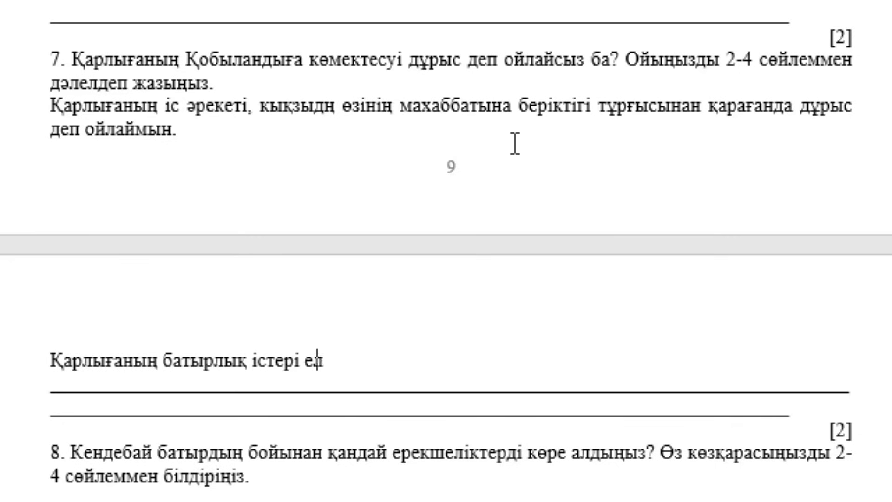
{"action": "type", "text": "қор"}
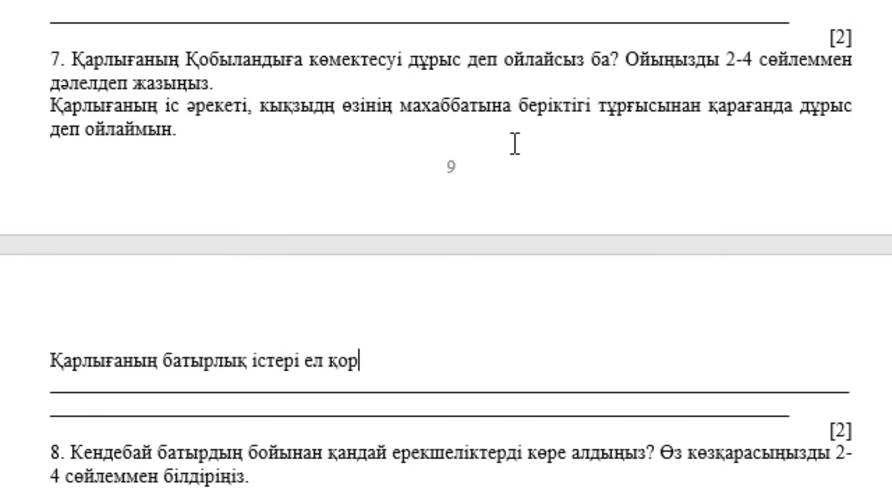
{"action": "type", "text": "ғау"}
{"action": "type", "text": " т"}
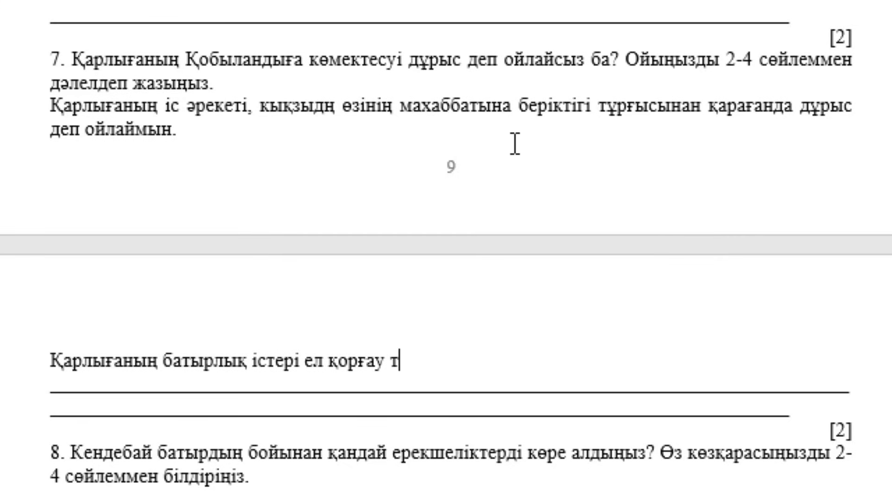
{"action": "type", "text": "ілегіне б"}
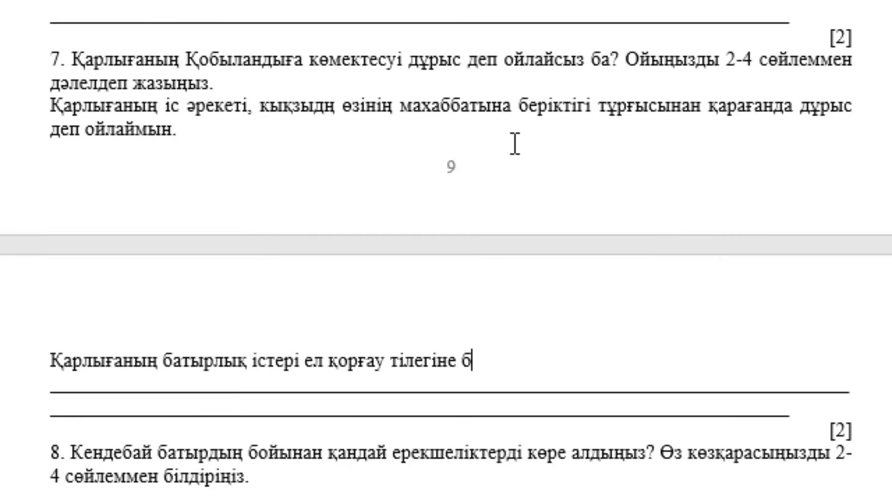
{"action": "type", "text": "айланысты е"}
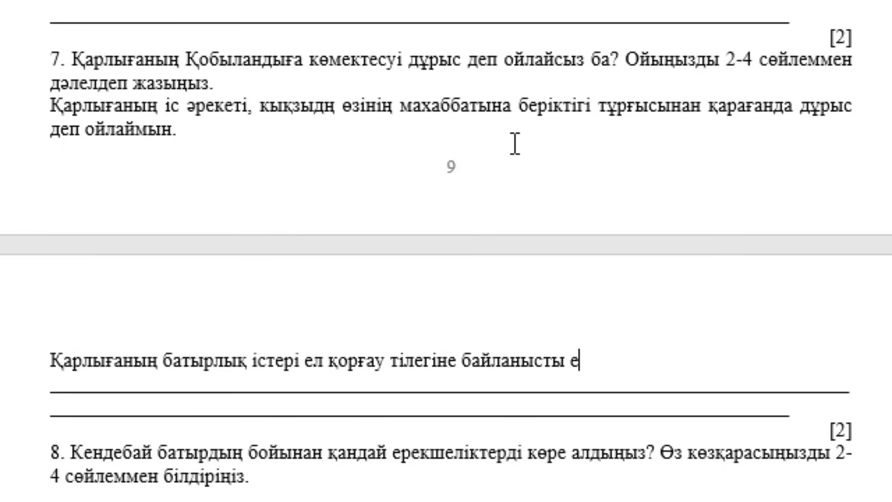
{"action": "type", "text": "месғ"}
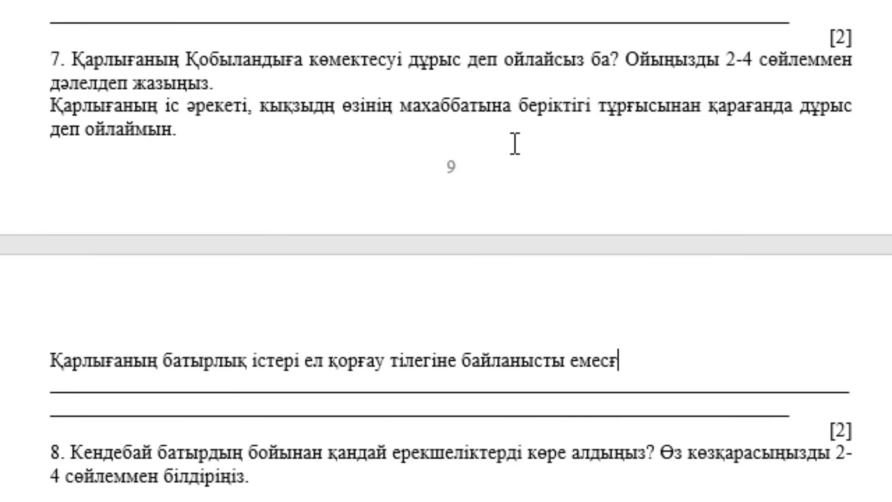
{"action": "type", "text": " оны"}
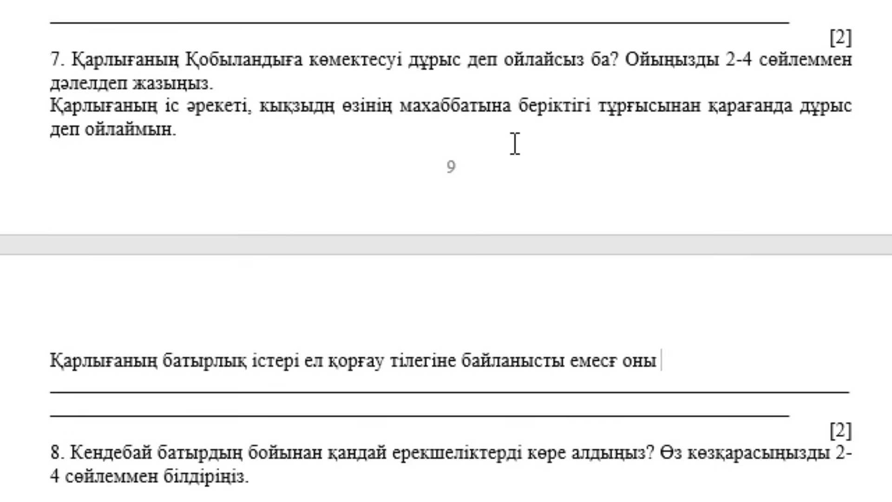
{"action": "key", "text": "BackSpace"}
{"action": "key", "text": "BackSpace"}
{"action": "key", "text": "BackSpace"}
{"action": "key", "text": "BackSpace"}
{"action": "key", "text": "BackSpace"}
{"action": "key", "text": "BackSpace"}
{"action": "key", "text": "BackSpace"}
{"action": "type", "text": ","}
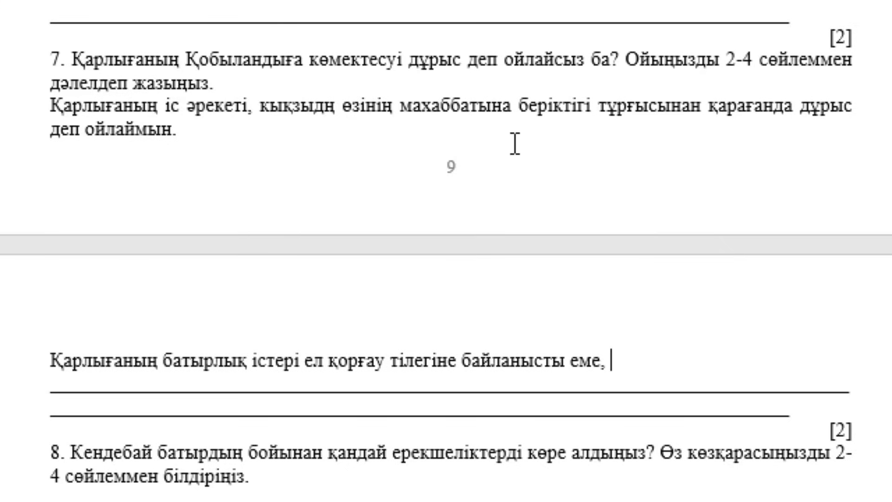
{"action": "key", "text": "BackSpace"}
{"action": "key", "text": "BackSpace"}
{"action": "type", "text": ","}
{"action": "key", "text": "BackSpace"}
{"action": "key", "text": "BackSpace"}
{"action": "type", "text": "ес, он"}
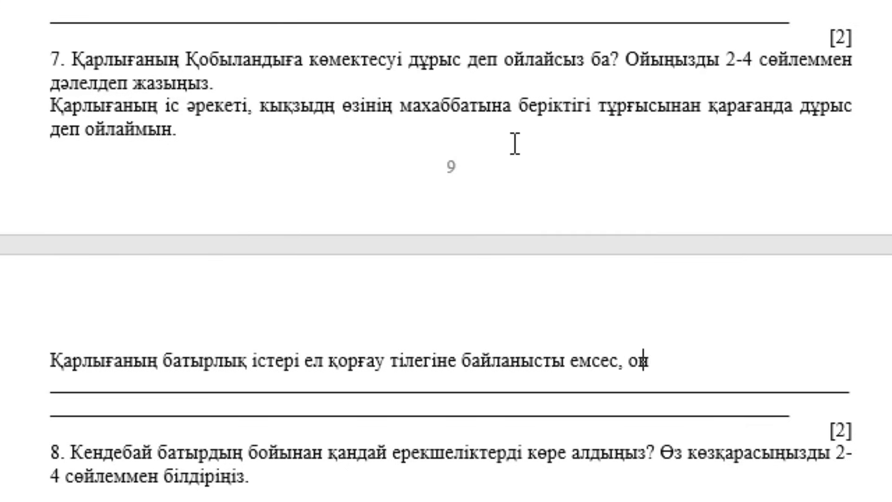
{"action": "type", "text": "ы бұн"}
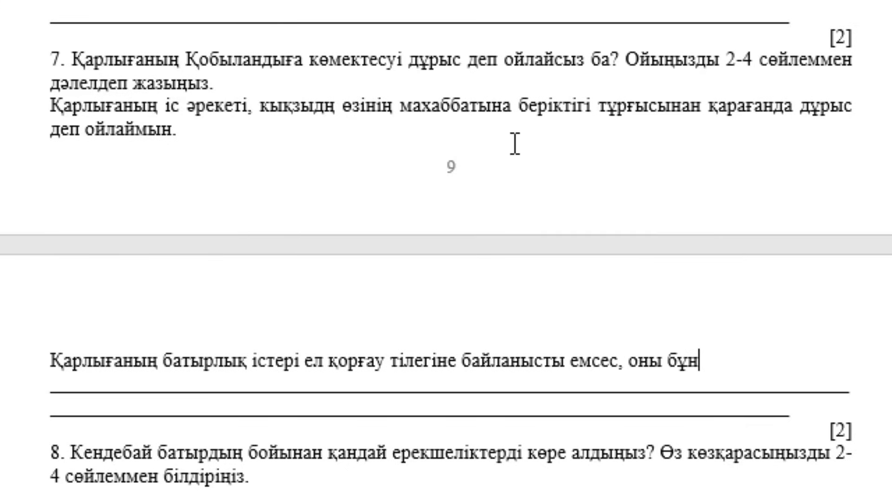
Add the love-and-honour motive and her meeting Қобыланды, ending 'оған көмектеседі.'.
{"action": "key", "text": "BackSpace"}
{"action": "type", "text": "ған"}
{"action": "type", "text": "бастап ж"}
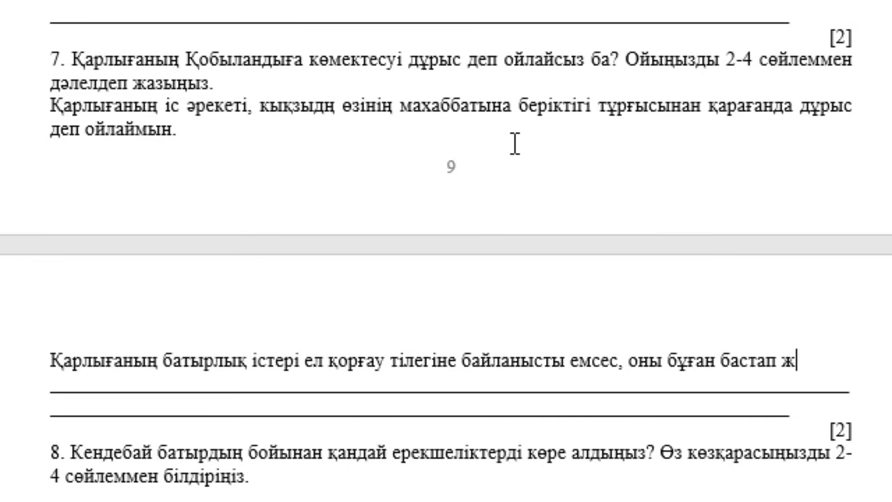
{"action": "type", "text": "үрген"}
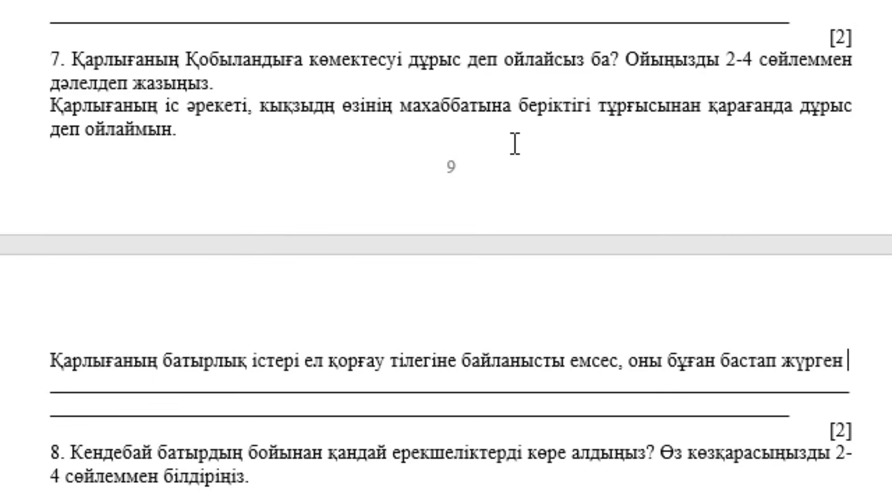
{"action": "type", "text": "маххаббат "}
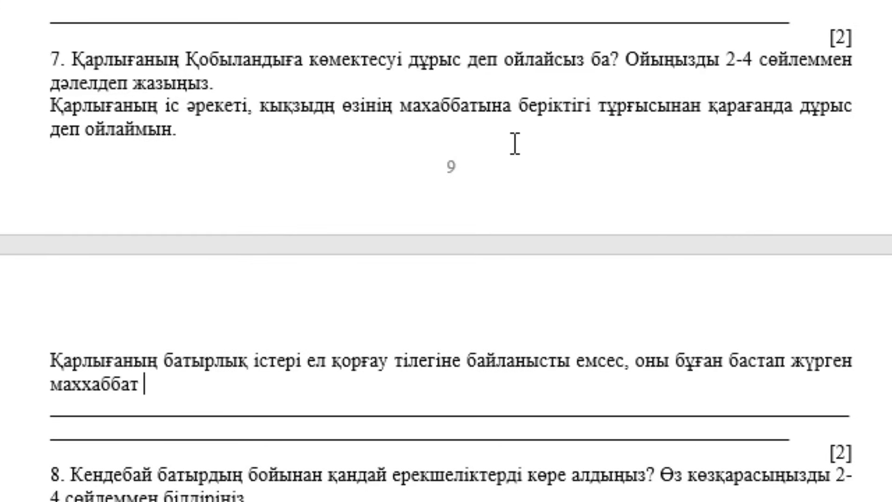
{"action": "type", "text": "кү"}
{"action": "type", "text": "ші, з"}
{"action": "key", "text": "BackSpace"}
{"action": "type", "text": "қ"}
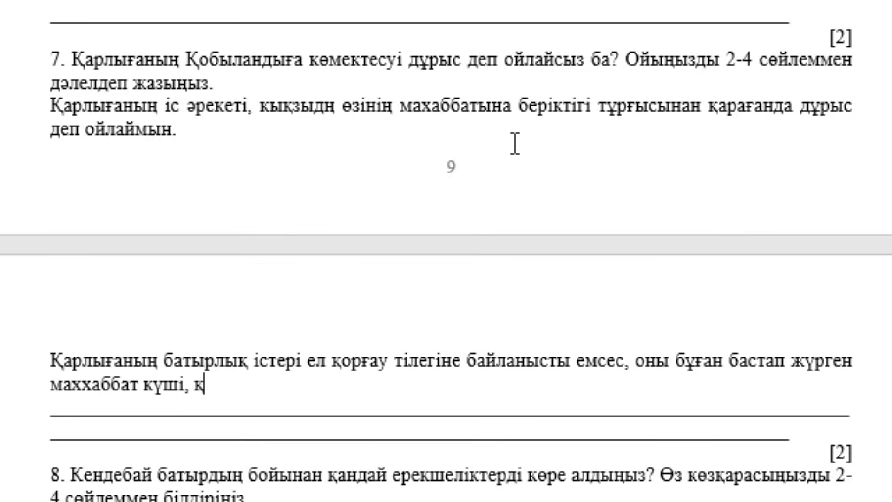
{"action": "type", "text": "ыз намысы"}
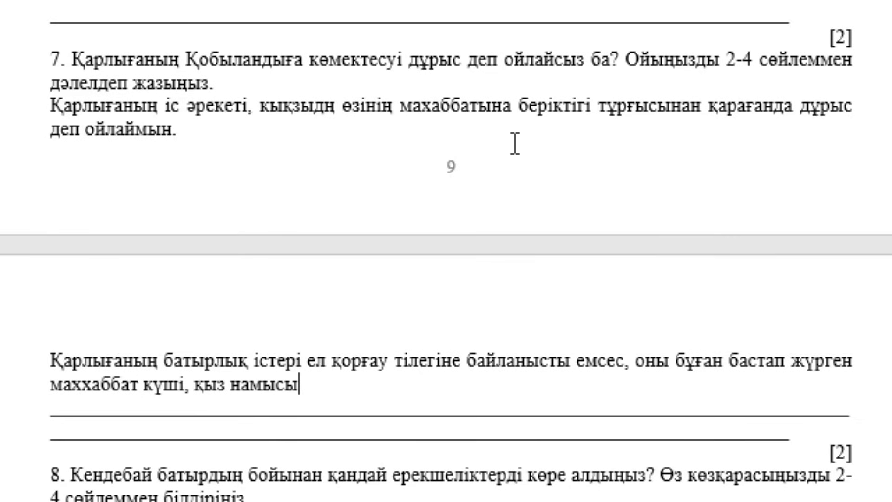
{"action": "type", "text": ". "}
{"action": "type", "text": "он"}
{"action": "type", "text": "ың бар ма"}
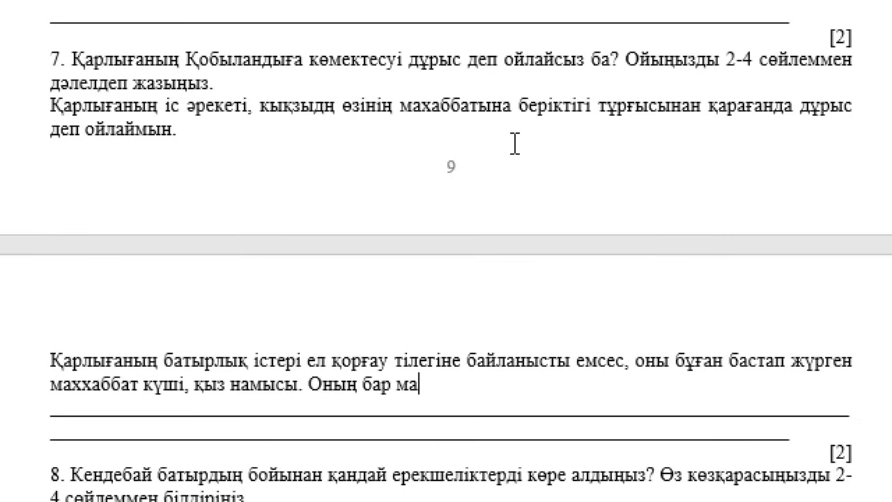
{"action": "type", "text": "қсаты "}
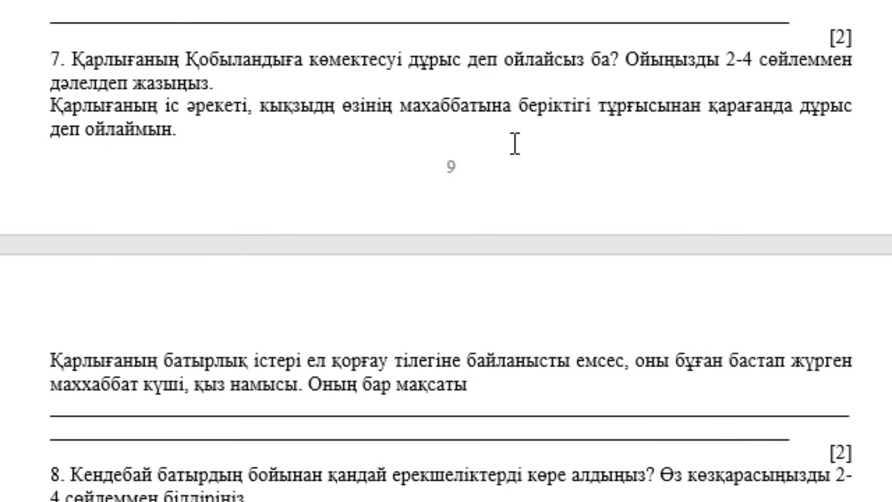
{"action": "type", "text": "- "}
{"action": "type", "text": "өзі се"}
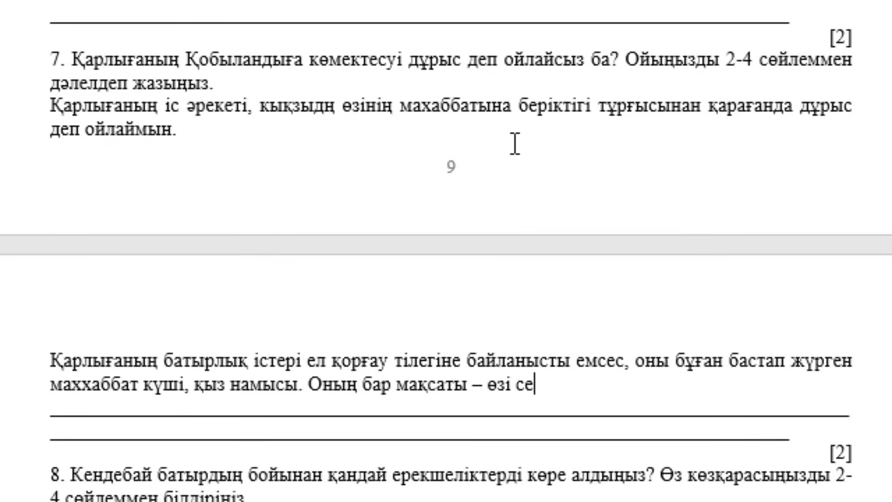
{"action": "type", "text": "кілді "}
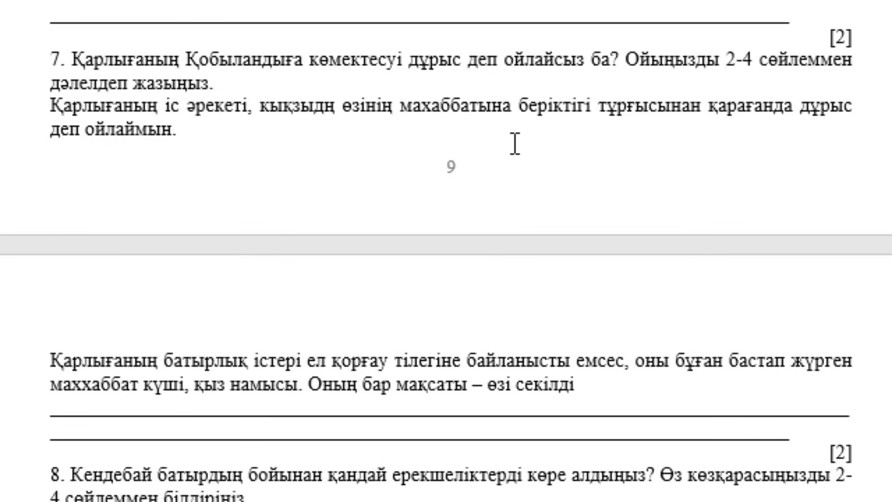
{"action": "type", "text": "батырға "}
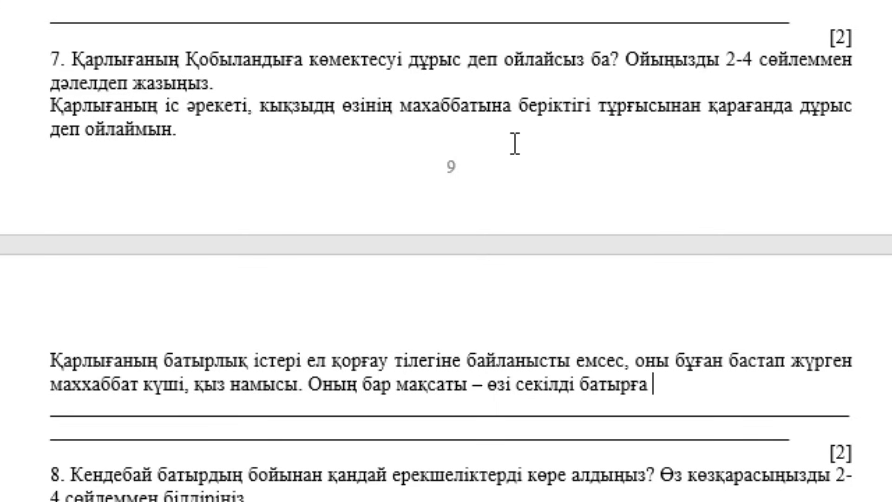
{"action": "type", "text": "қосылу."}
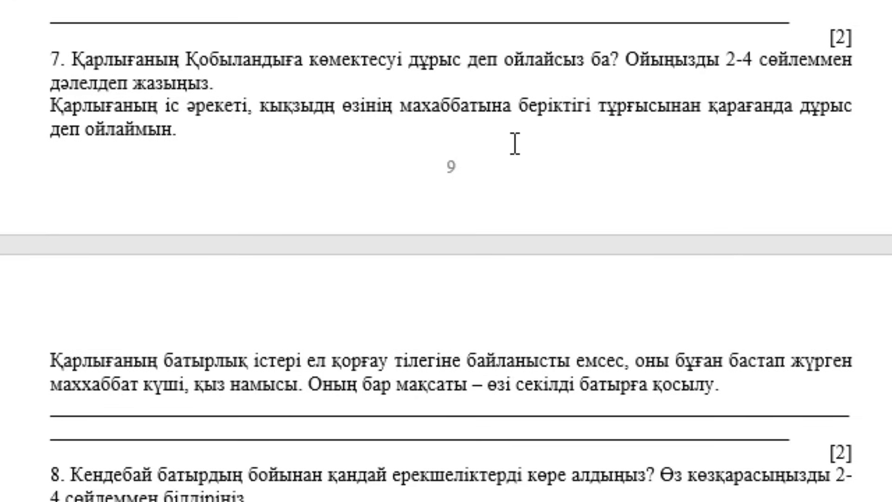
{"action": "type", "text": "кей"}
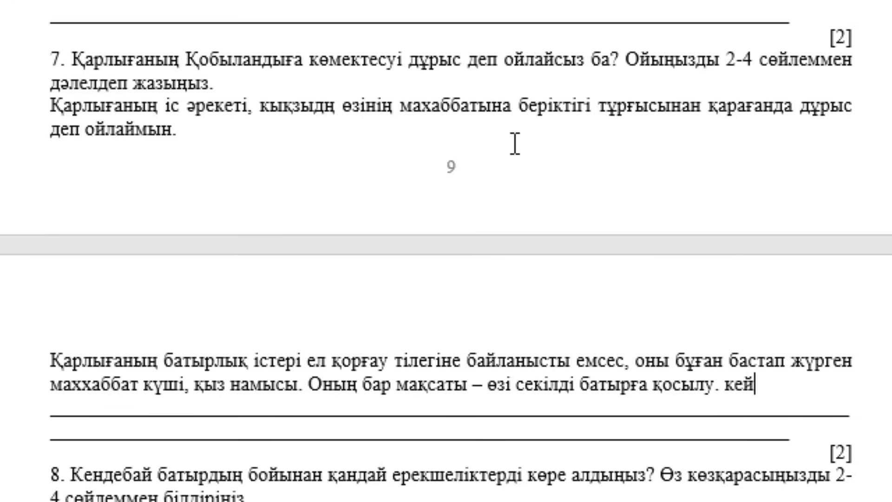
{"action": "type", "text": "ін "}
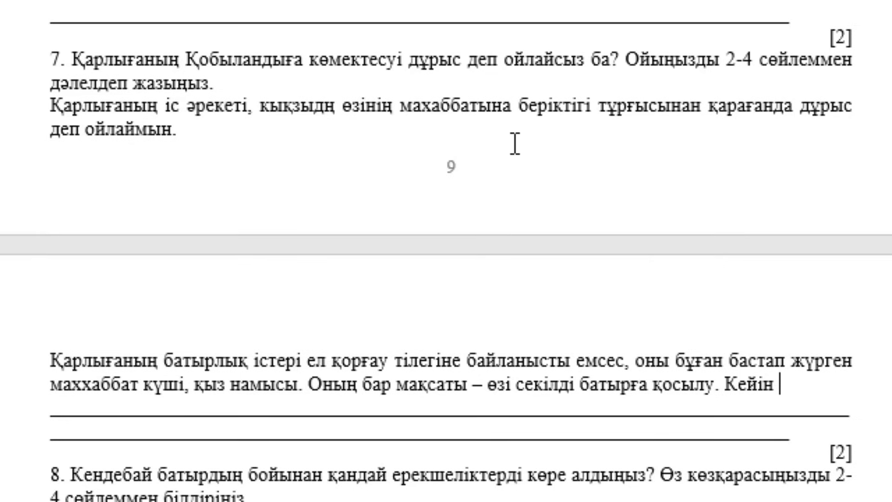
{"action": "type", "text": "Қарлы"}
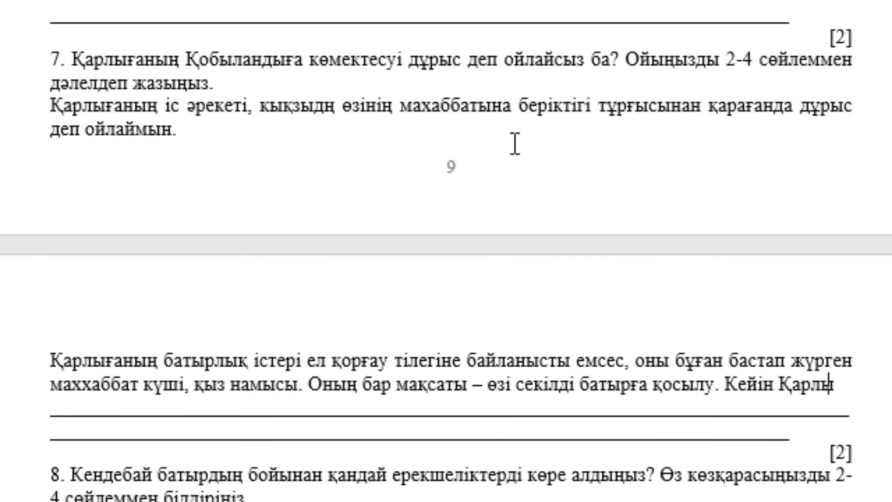
{"action": "type", "text": "ға "}
{"action": "type", "text": "Қо"}
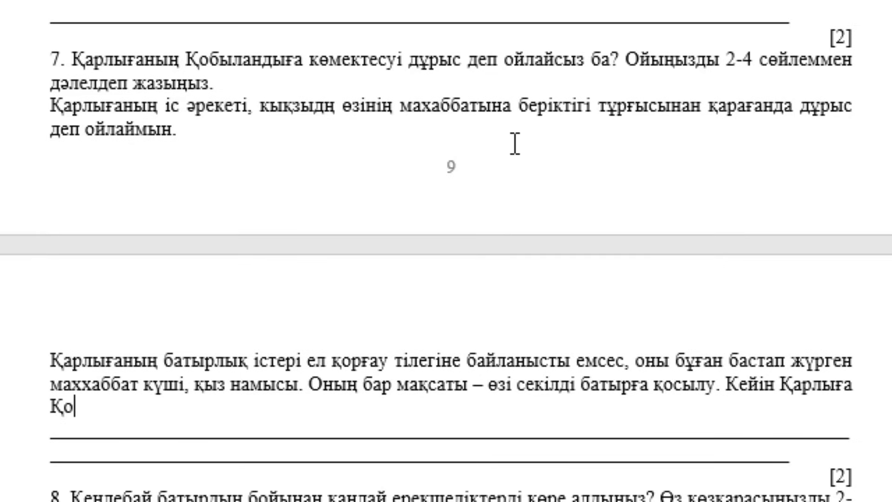
{"action": "type", "text": "быланды"}
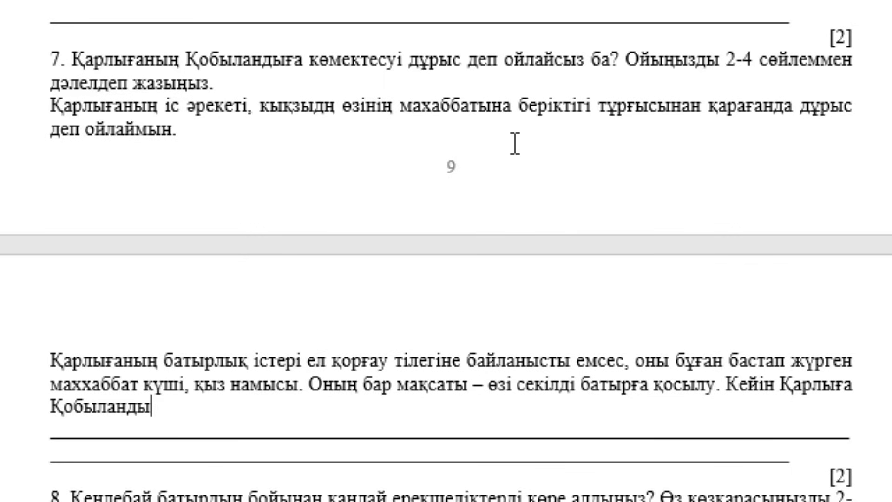
{"action": "type", "text": "ны жол"}
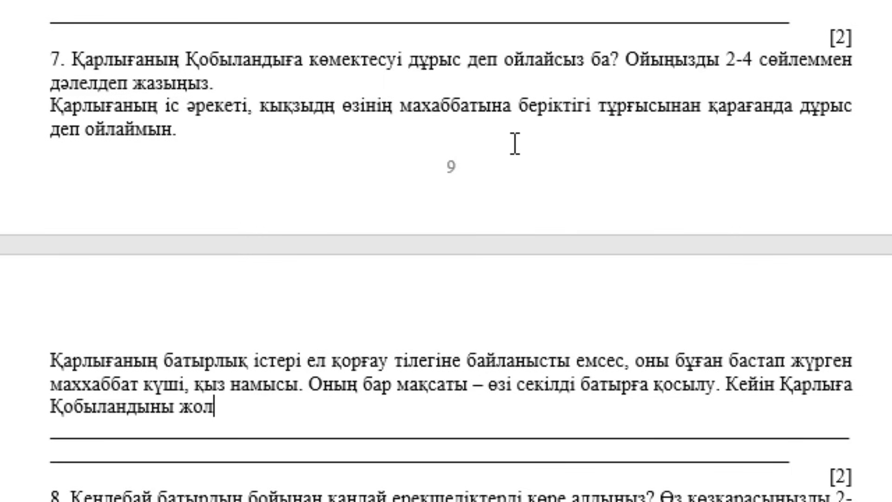
{"action": "type", "text": "ықтырады, "}
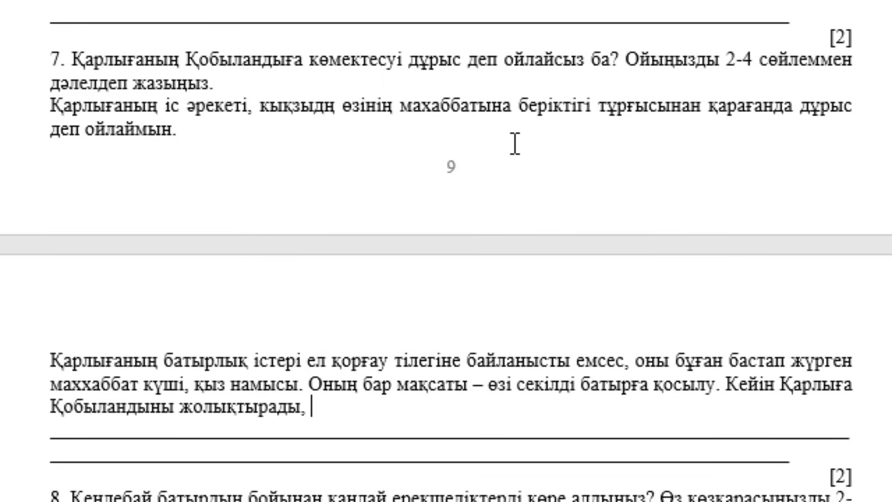
{"action": "type", "text": "жіне оған "}
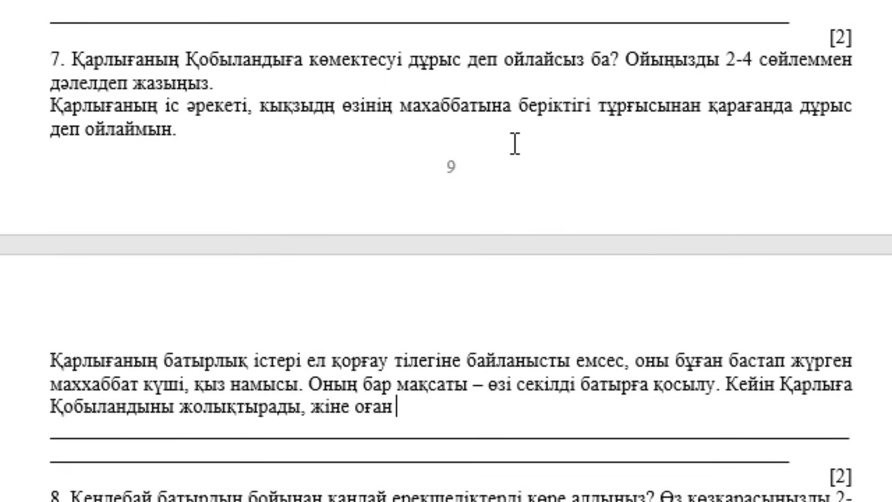
{"action": "type", "text": "бірден "}
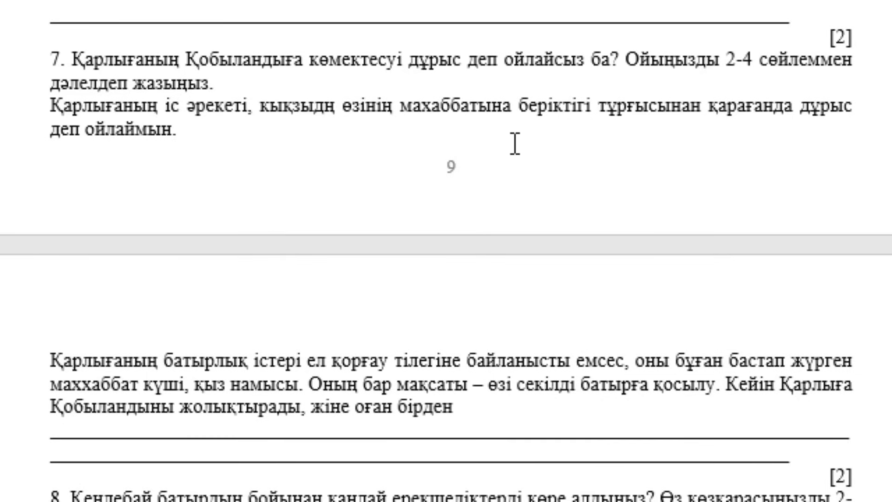
{"action": "type", "text": "ғашық "}
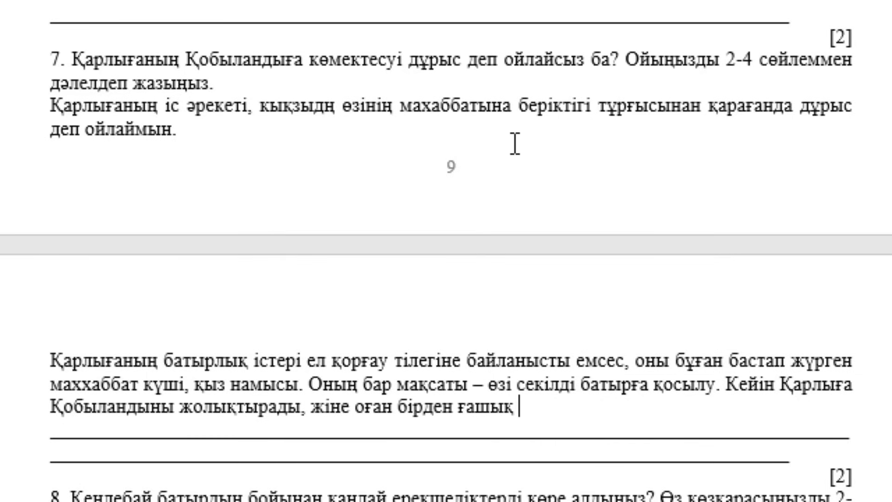
{"action": "type", "text": "бөлады. "}
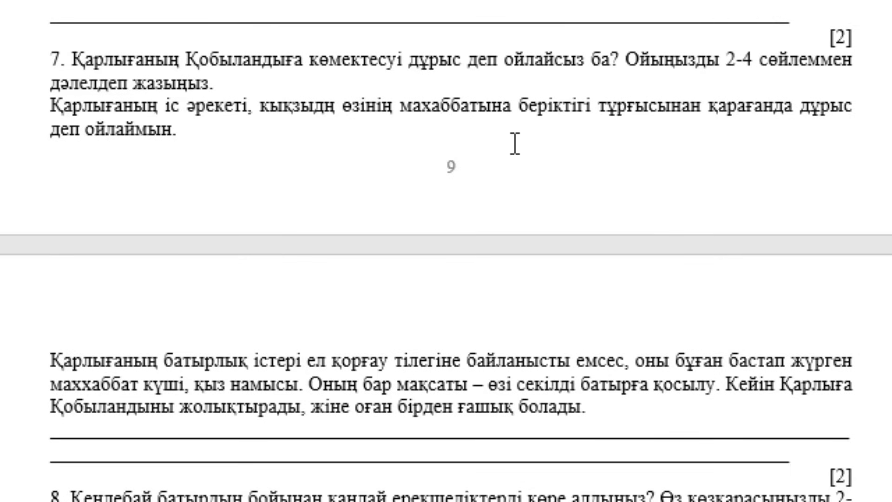
{"action": "type", "text": "қобыланды ж"}
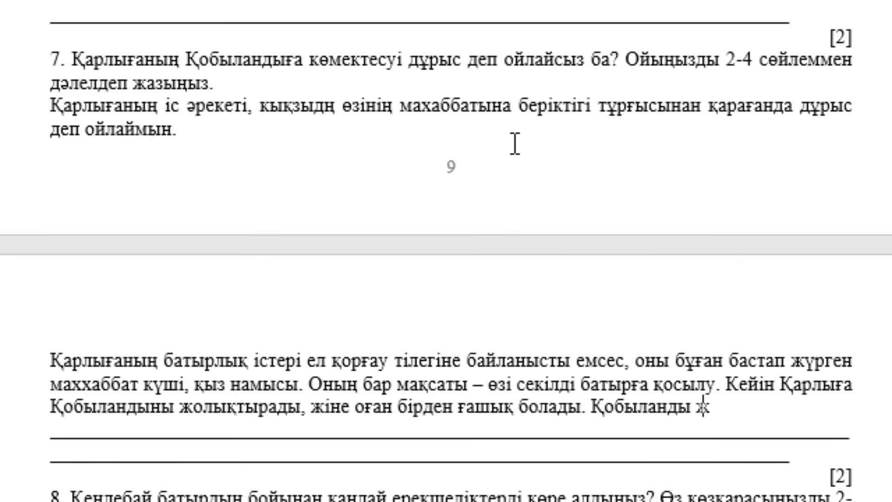
{"action": "type", "text": "ағына "}
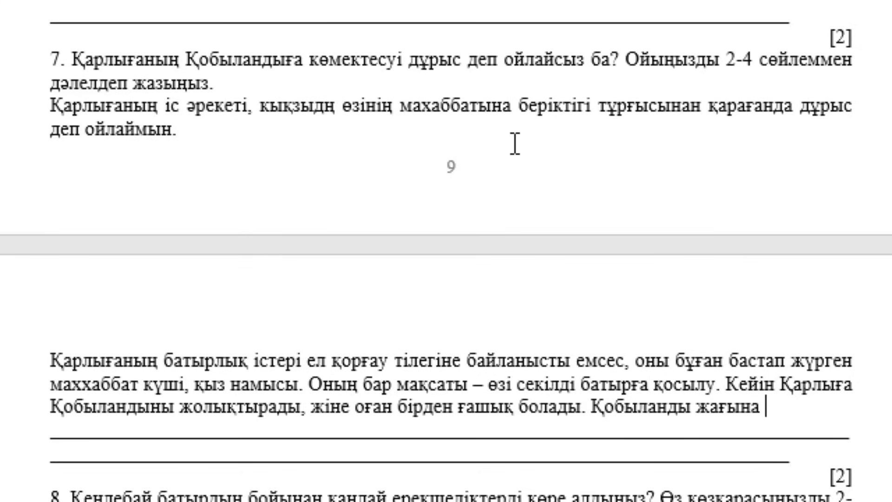
{"action": "type", "text": "шығып, оғ"}
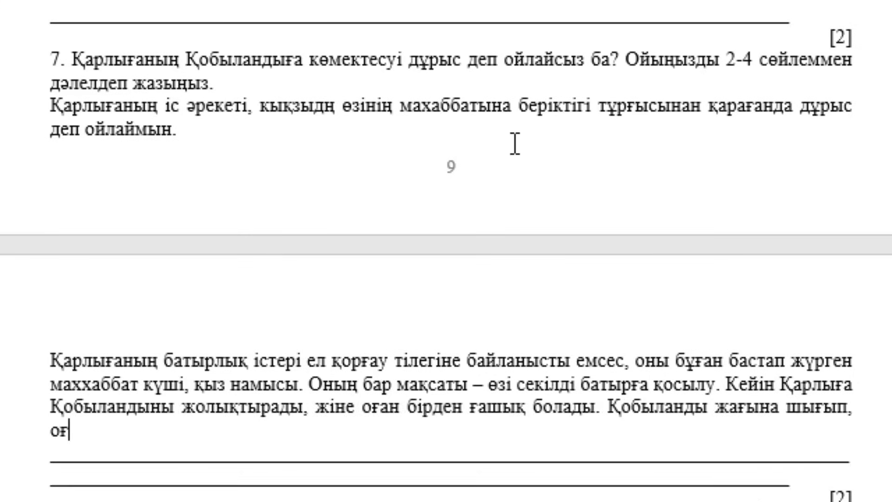
{"action": "type", "text": "ан көмекте"}
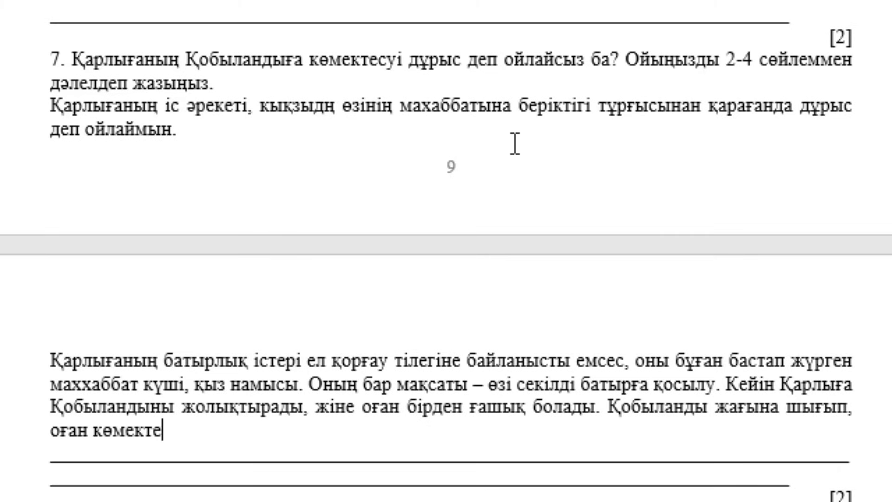
{"action": "type", "text": "седі."}
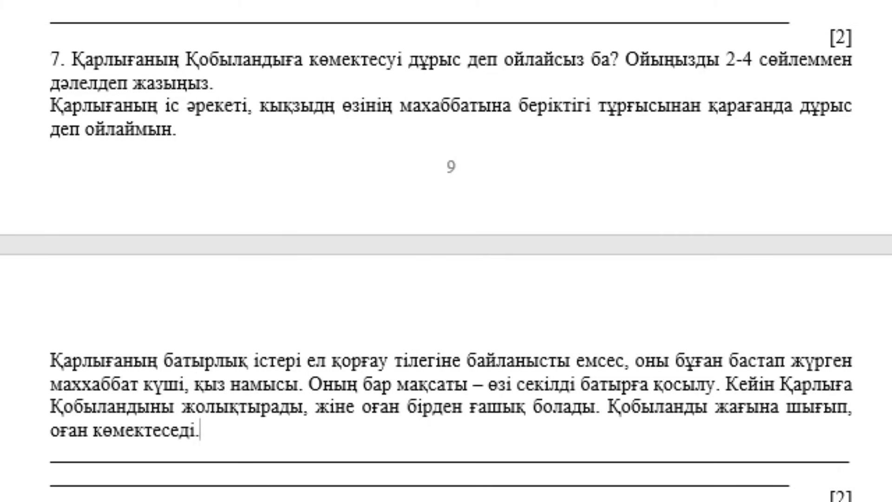
{"action": "scroll", "coordinate": [349, 298], "scroll_direction": "down", "scroll_amount": 7}
Under question 8, type that Кендебай sets goals and is loyal to and loves his people.
{"action": "scroll", "coordinate": [349, 297], "scroll_direction": "down", "scroll_amount": 3}
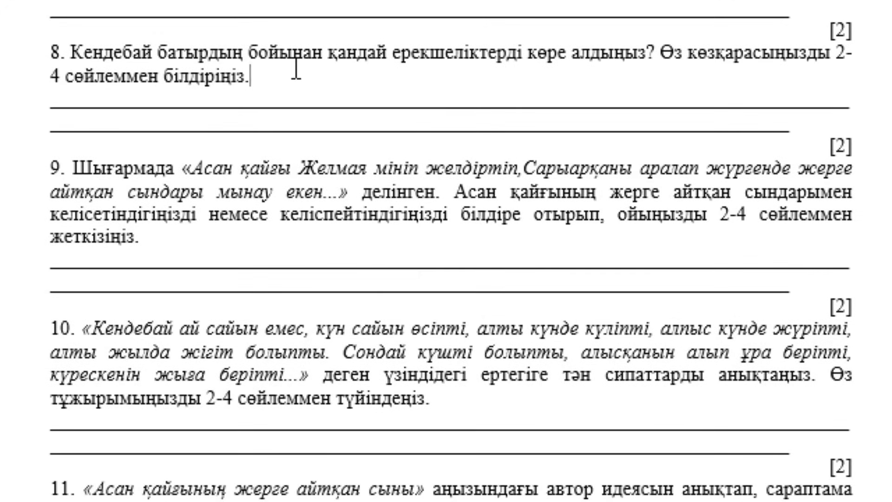
{"action": "key", "text": "Return"}
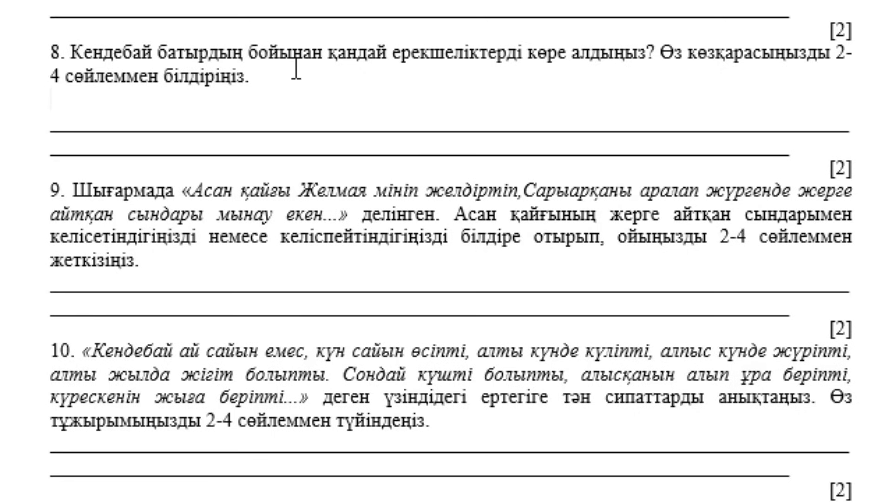
{"action": "type", "text": "кенде"}
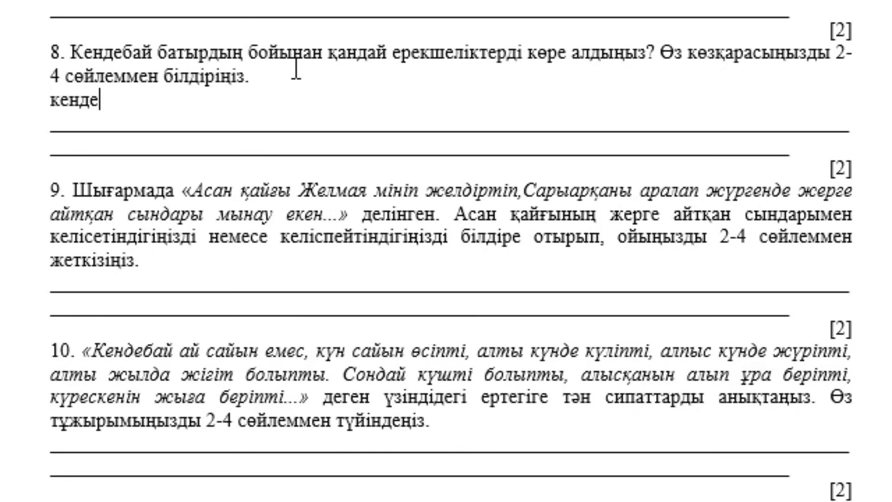
{"action": "type", "text": "бай б"}
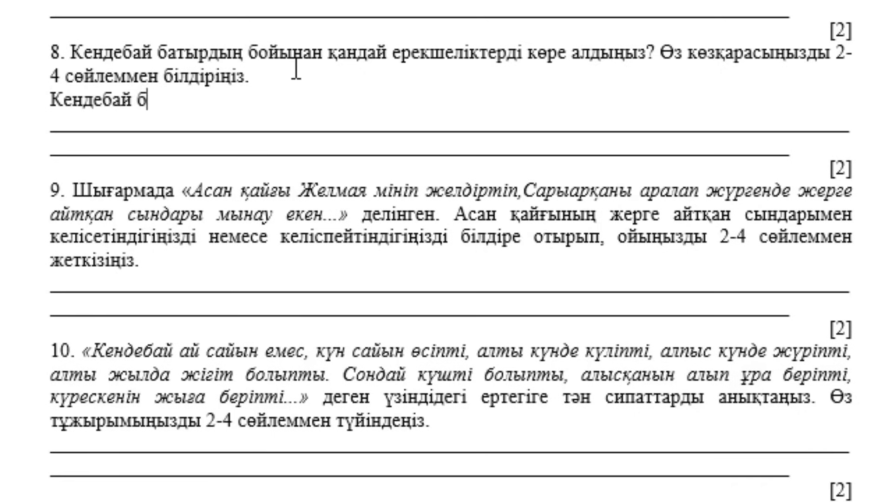
{"action": "type", "text": "атың адам."}
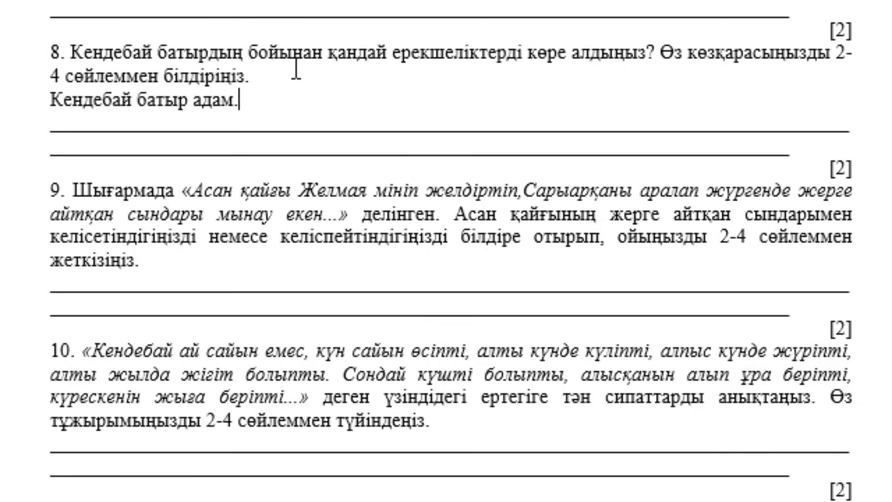
{"action": "type", "text": " ол өз"}
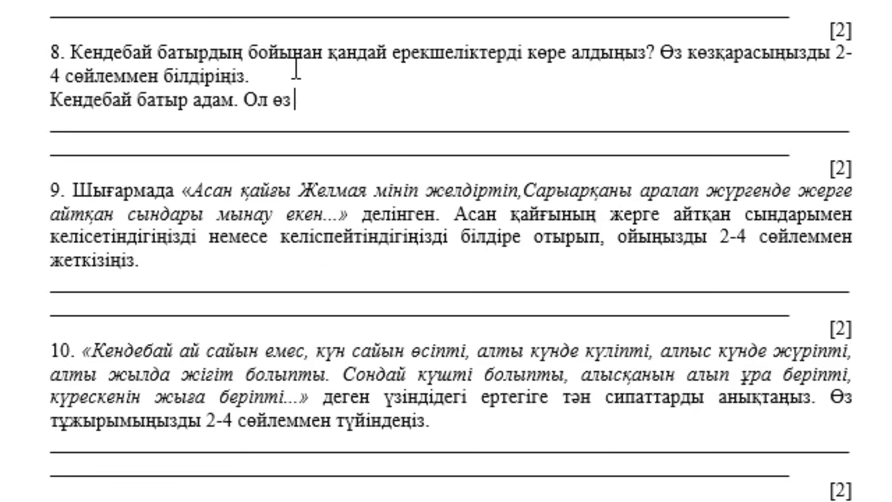
{"action": "type", "text": " а"}
{"action": "type", "text": "лдын"}
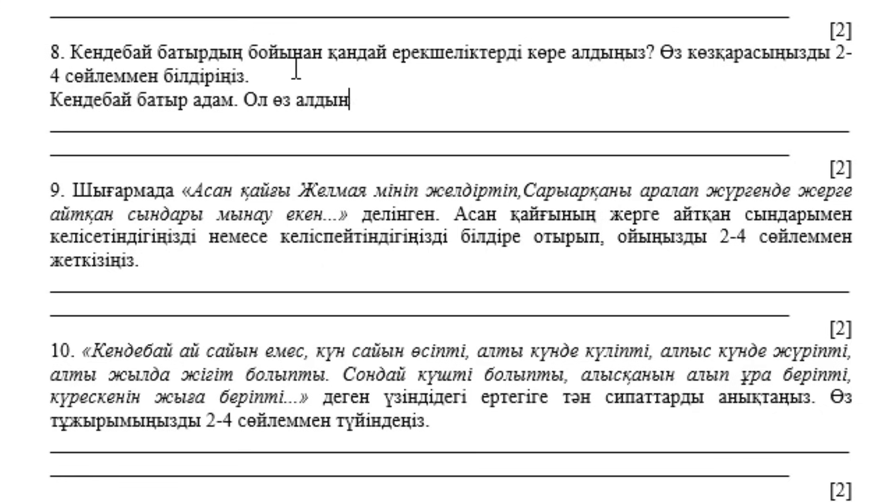
{"action": "type", "text": "а мақсат "}
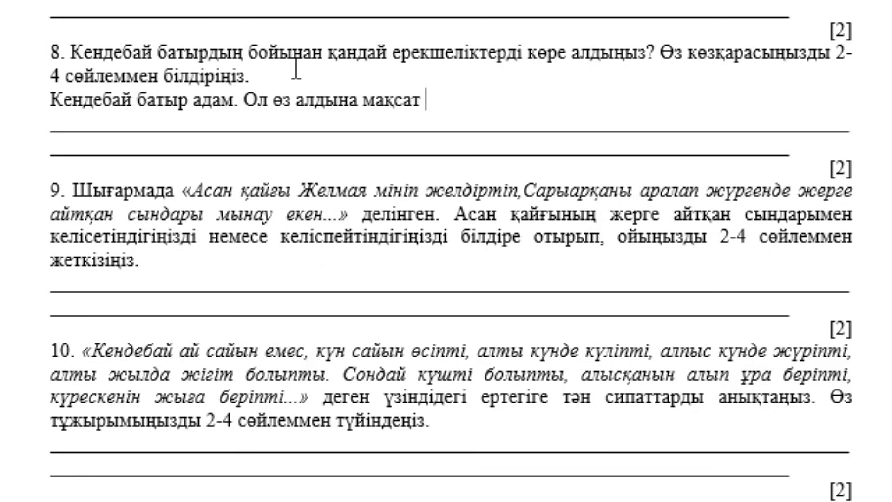
{"action": "type", "text": "қоя біледі"}
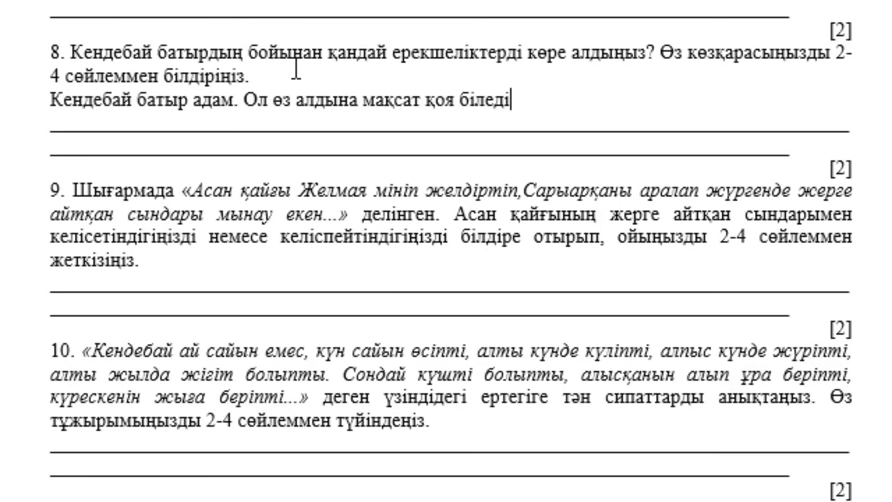
{"action": "type", "text": ".к"}
{"action": "type", "text": "ен"}
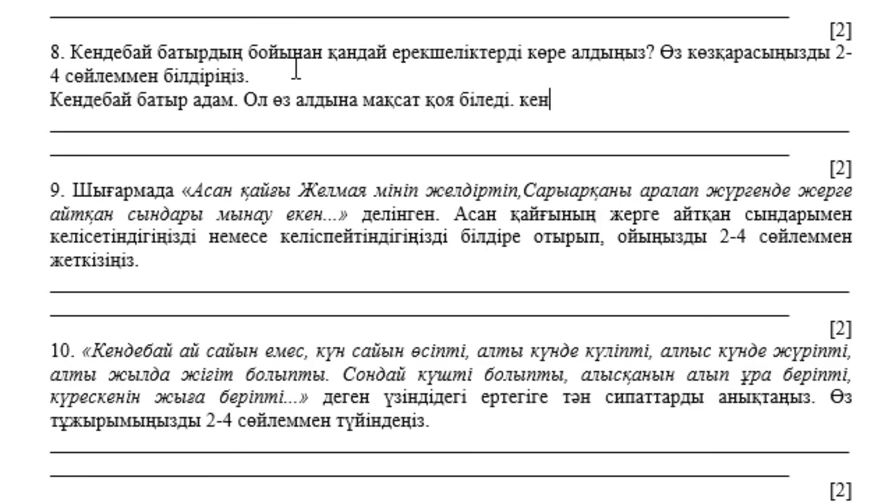
{"action": "type", "text": "дейбай ба"}
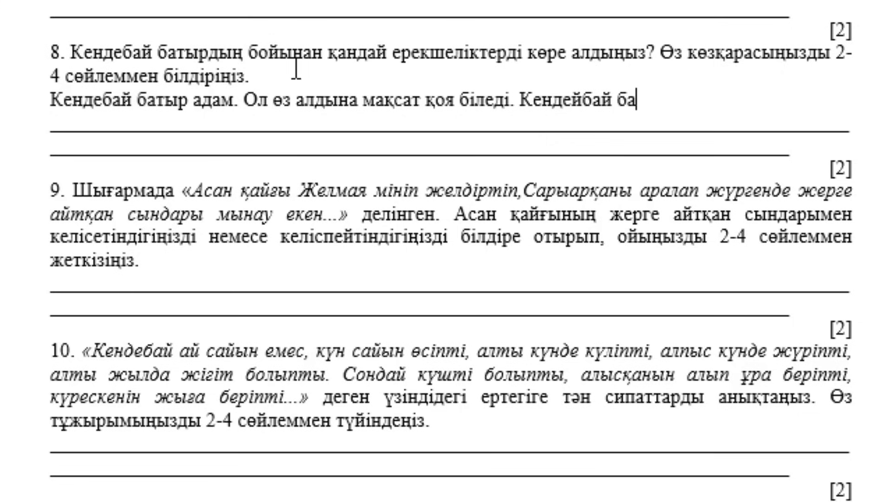
{"action": "type", "text": "тыр "}
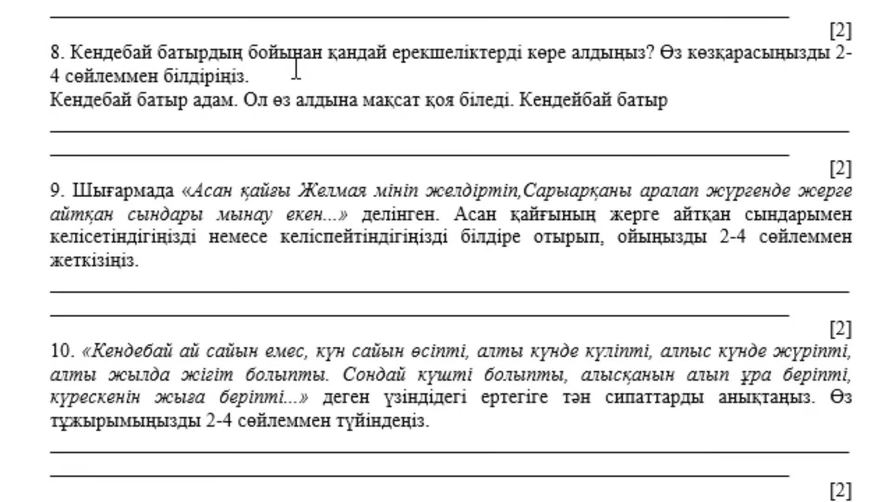
{"action": "type", "text": "халқына а"}
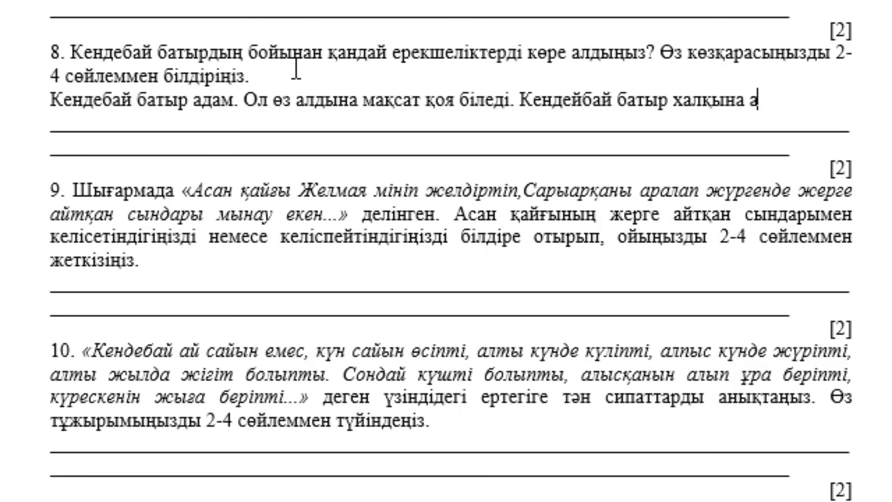
{"action": "type", "text": "дал"}
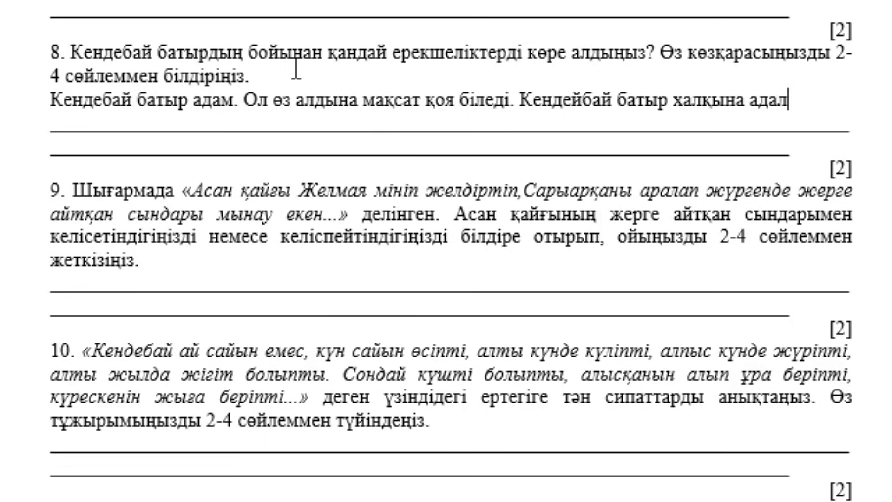
{"action": "type", "text": ","}
{"action": "key", "text": "BackSpace"}
{"action": "type", "text": "халқына"}
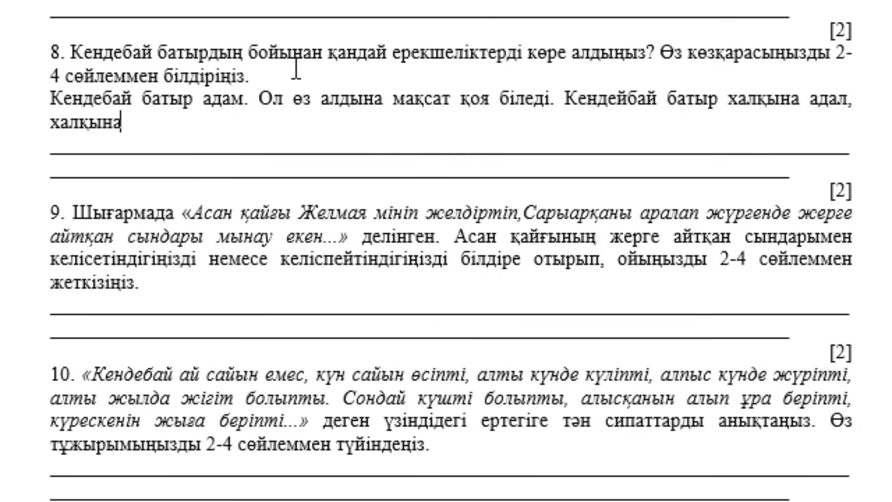
{"action": "type", "text": " сүйі"}
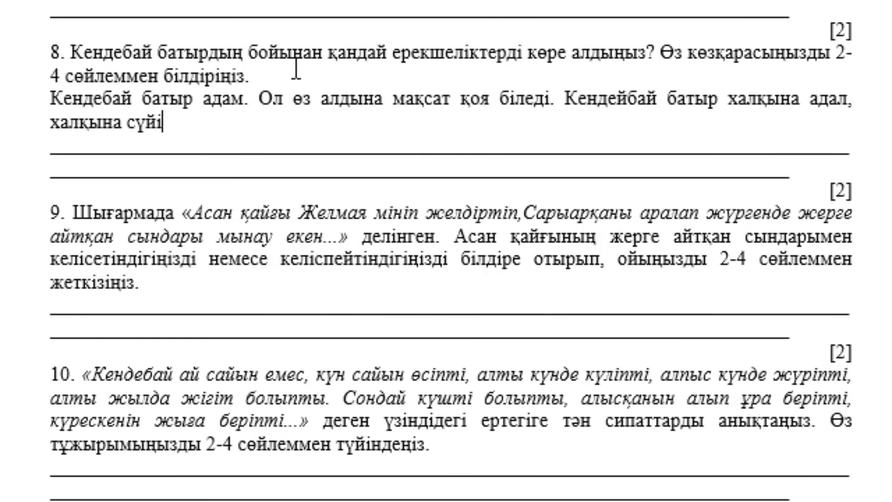
{"action": "type", "text": "спеншіліг"}
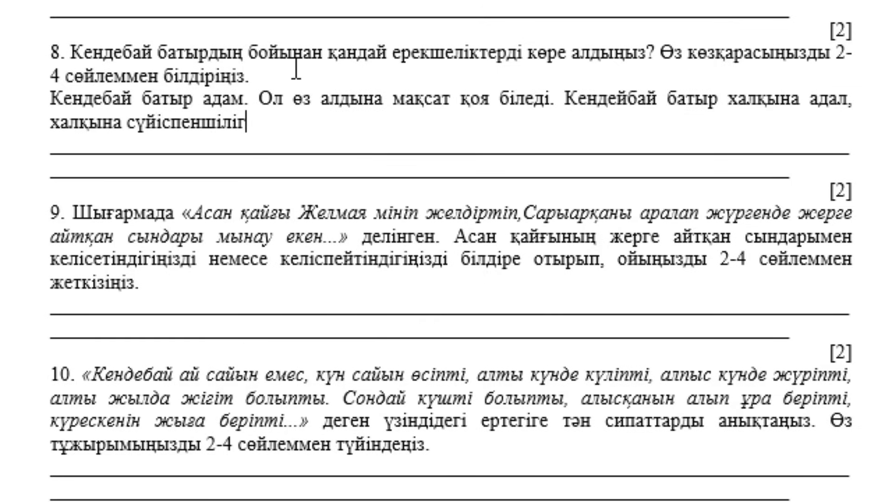
{"action": "type", "text": "і бар адам."}
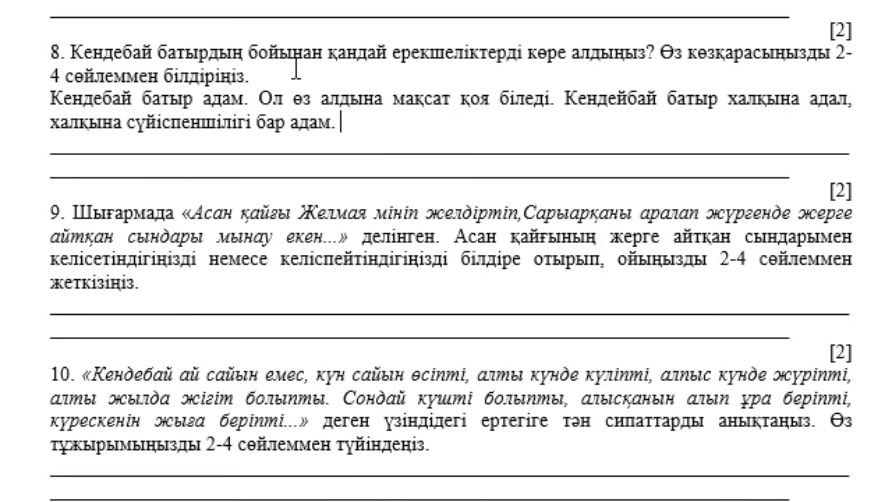
{"action": "type", "text": " е"}
{"action": "key", "text": "BackSpace"}
{"action": "key", "text": "BackSpace"}
Add the sentence 'Кендебай мінезін ашу арқылы адамгершілікке… қол ұшын бере білуге тәрбиелеу.'.
{"action": "key", "text": "Return"}
{"action": "type", "text": "кен"}
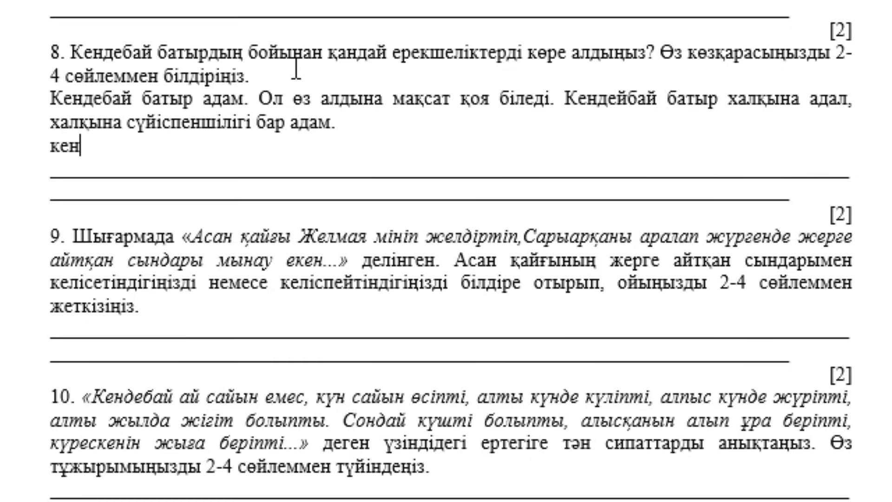
{"action": "type", "text": "Кендебай мін"}
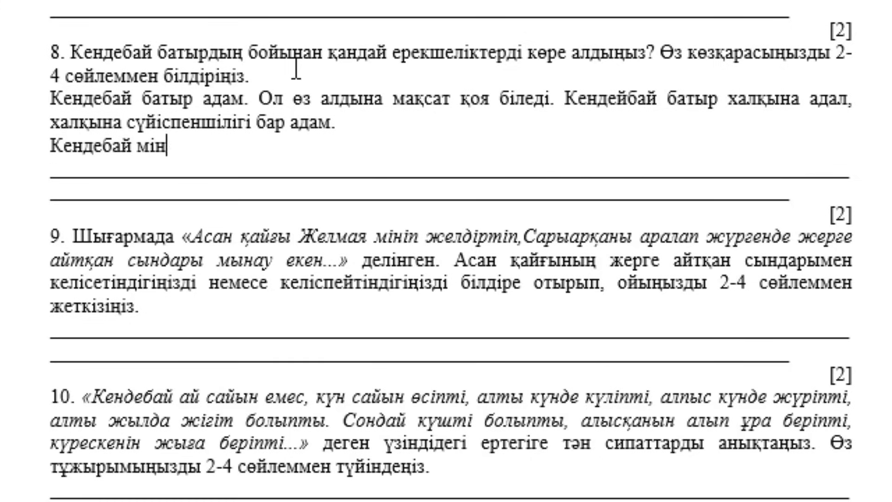
{"action": "type", "text": "езін ашу ар"}
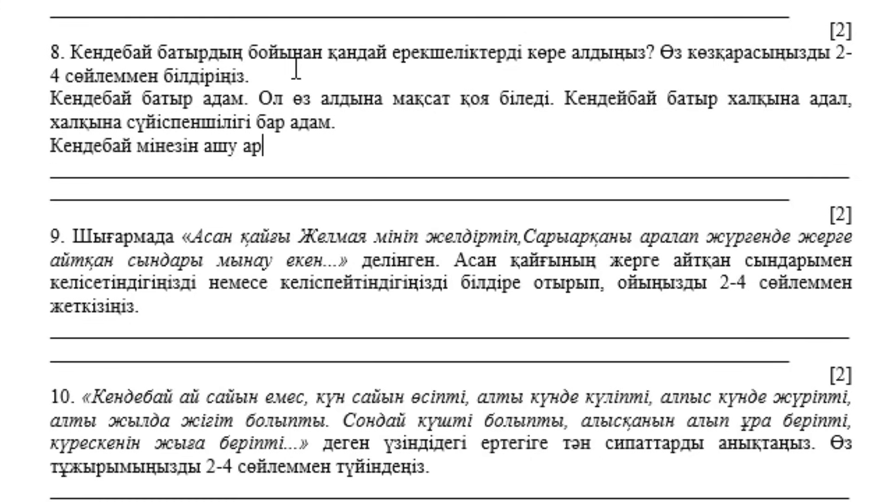
{"action": "type", "text": "қылы"}
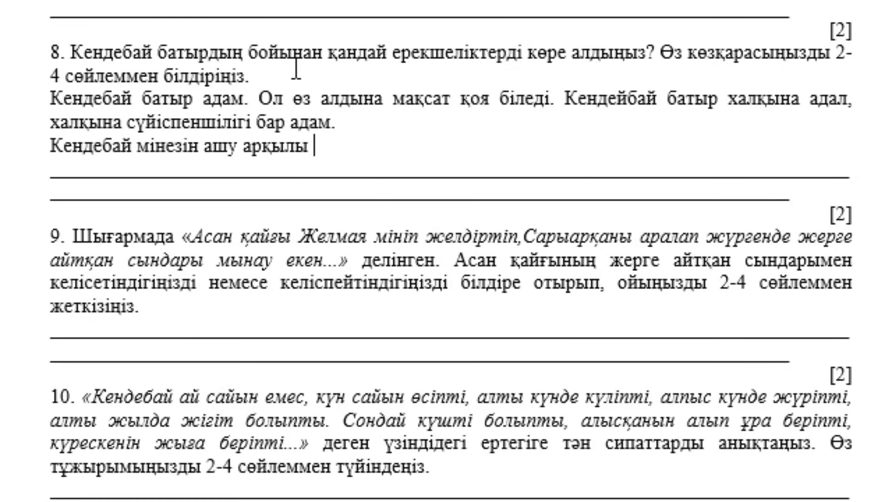
{"action": "type", "text": "адамгерш"}
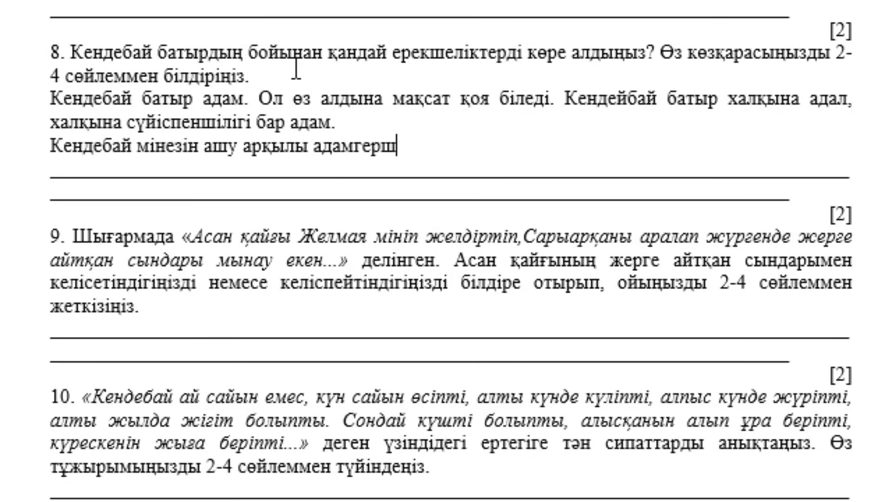
{"action": "type", "text": "ілікке, "}
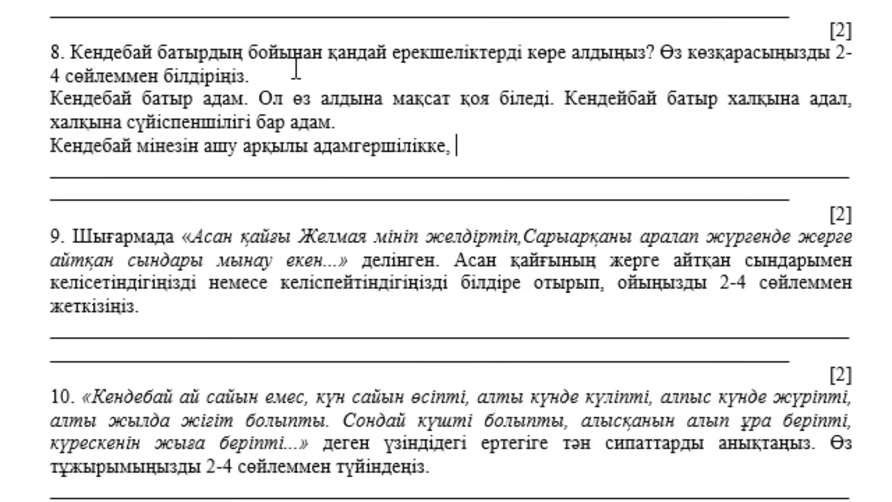
{"action": "type", "text": "қамқ"}
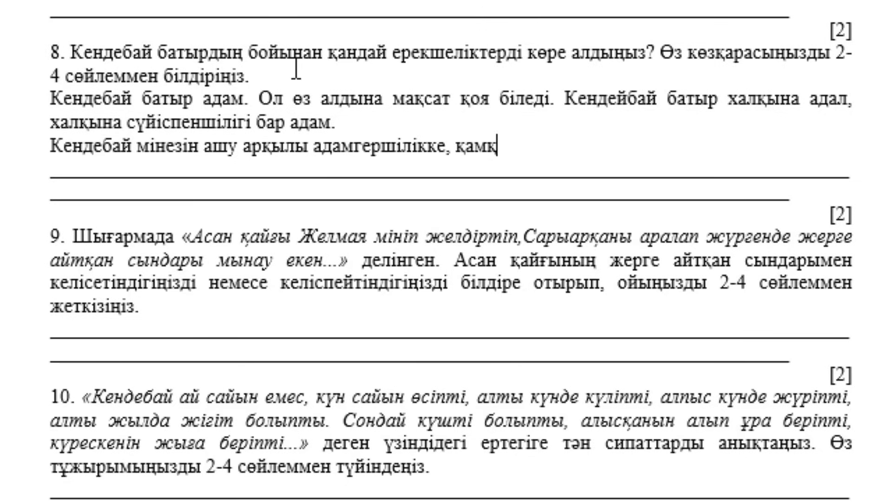
{"action": "type", "text": "орда"}
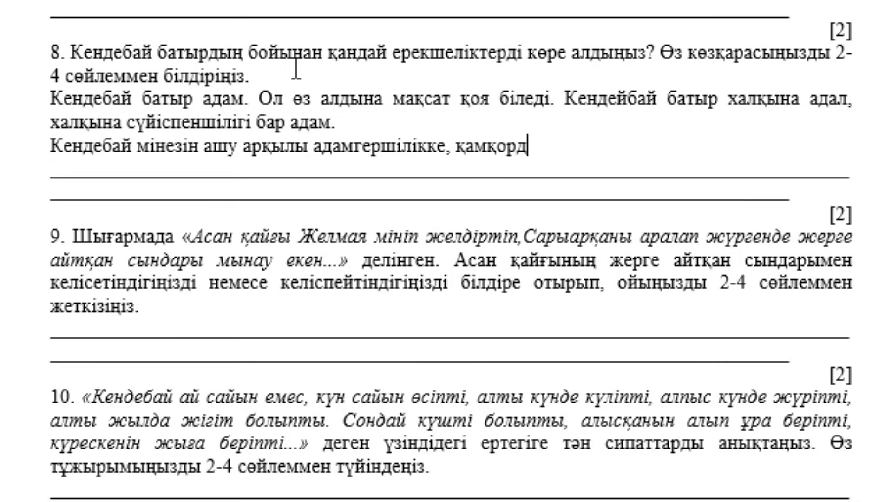
{"action": "key", "text": "BackSpace"}
{"action": "type", "text": "да"}
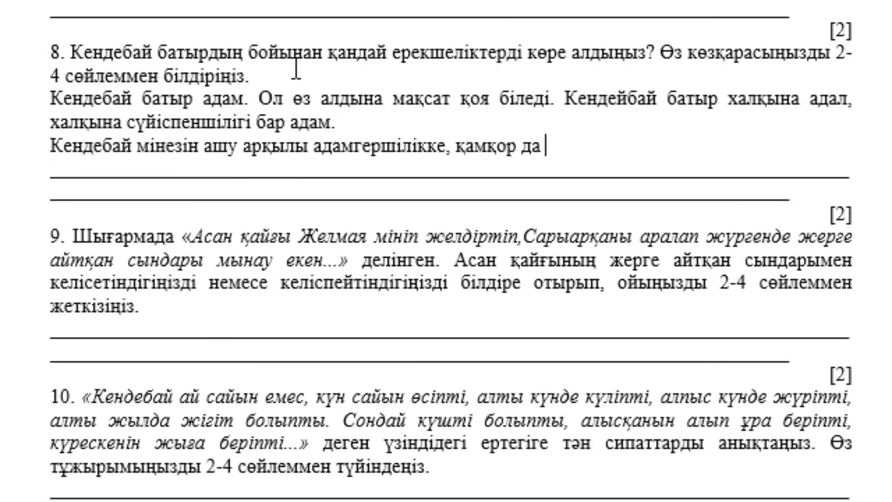
{"action": "type", "text": "мейі"}
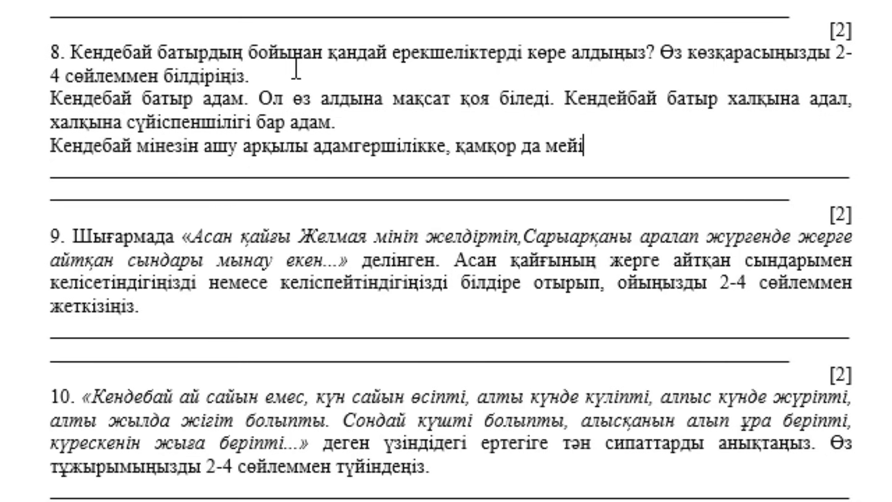
{"action": "type", "text": "рімді"}
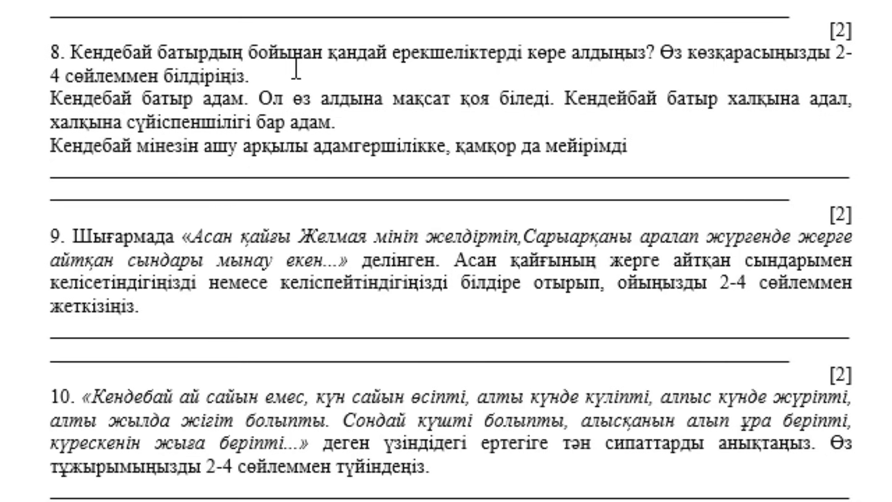
{"action": "type", "text": ","}
{"action": "type", "text": " адал да "}
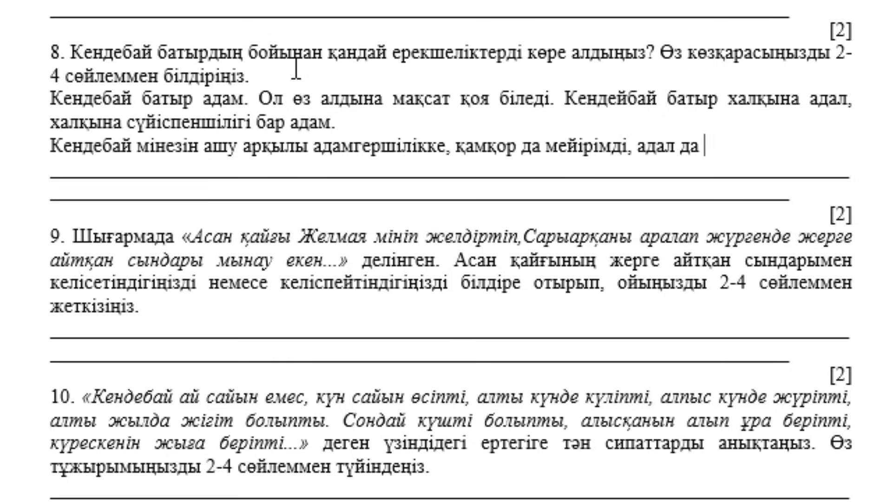
{"action": "type", "text": "қарапайым"}
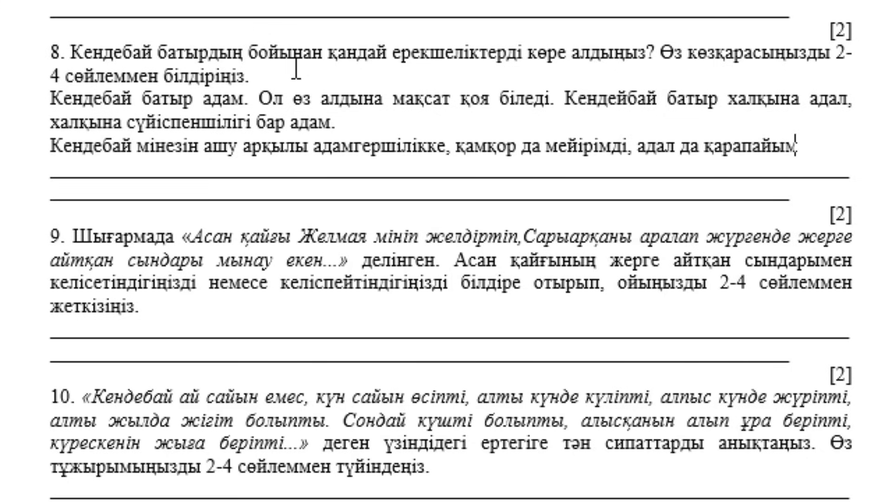
{"action": "type", "text": " болуыға"}
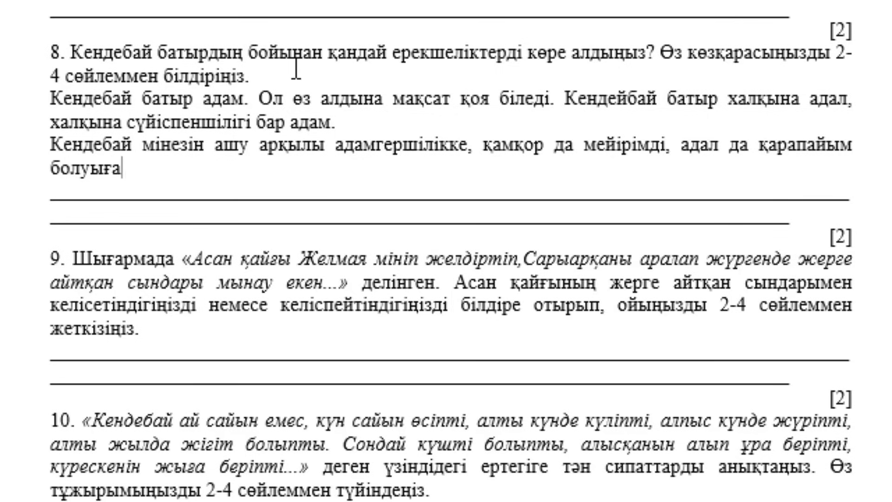
{"action": "type", "text": ", айнал"}
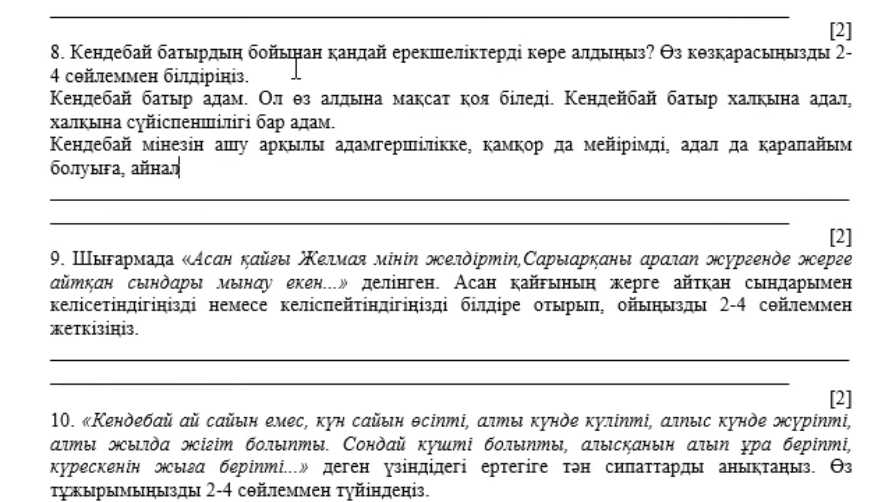
{"action": "type", "text": "асындағы "}
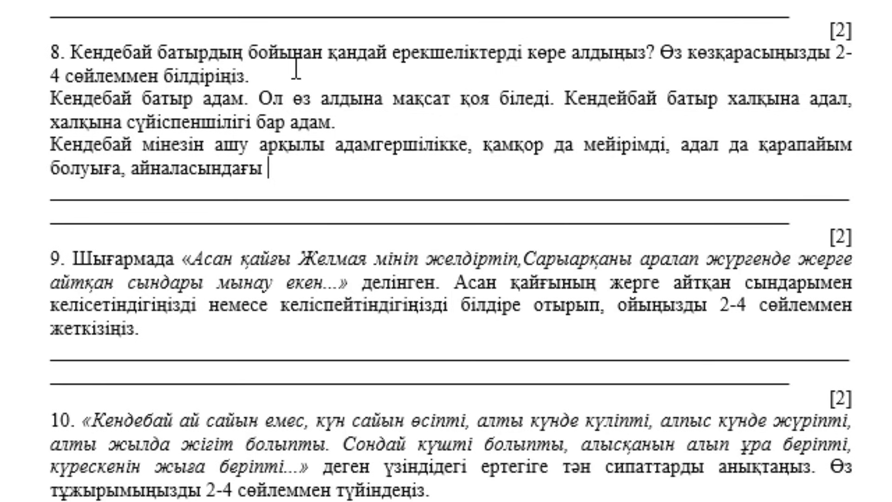
{"action": "type", "text": "адамдар"}
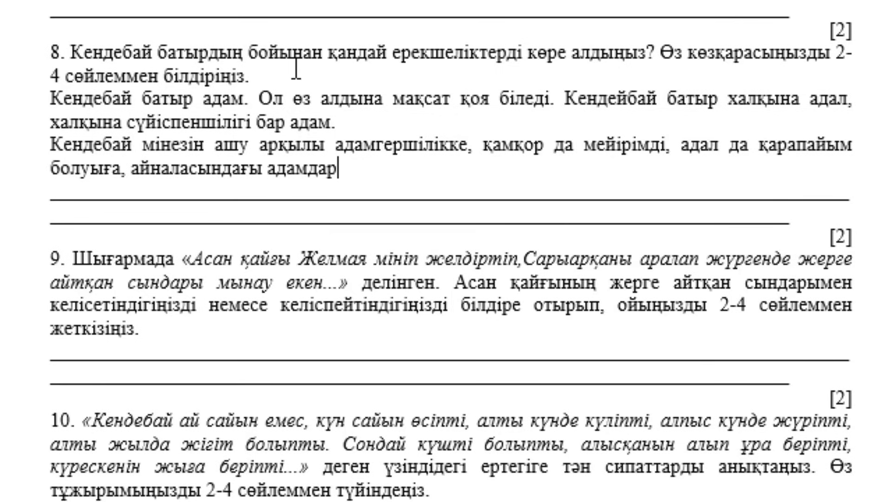
{"action": "type", "text": "ға қол"}
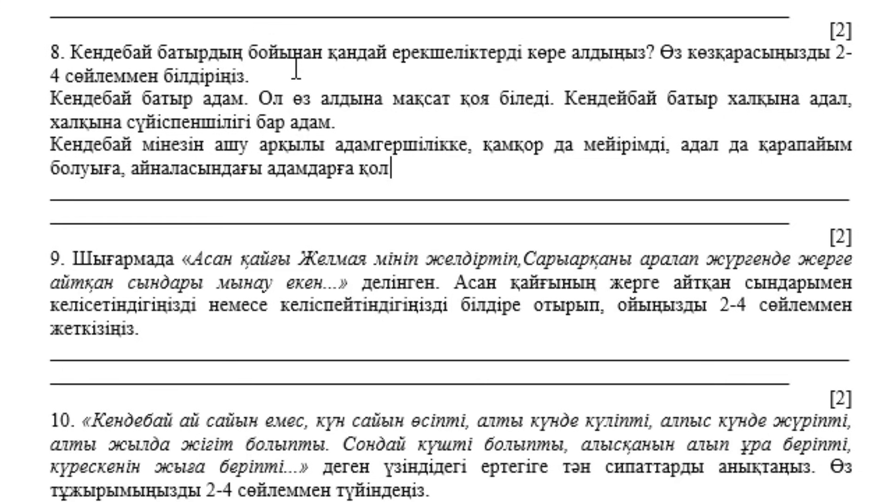
{"action": "type", "text": " ұшын"}
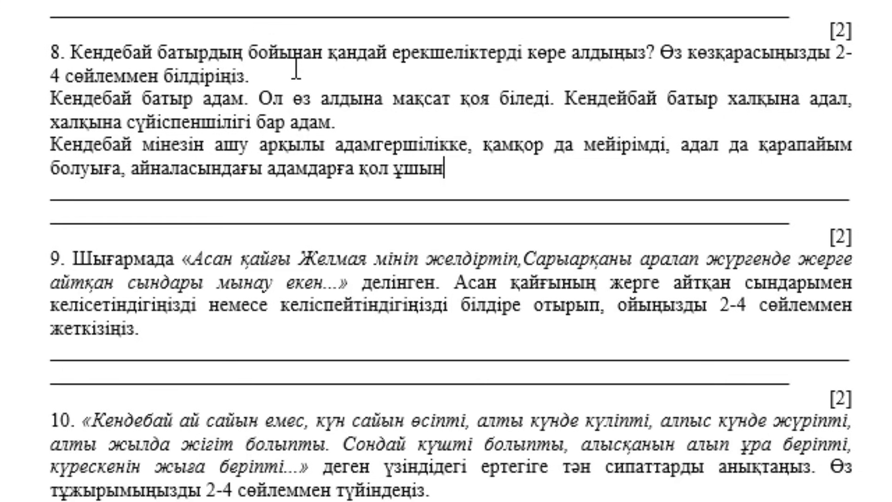
{"action": "type", "text": " бер"}
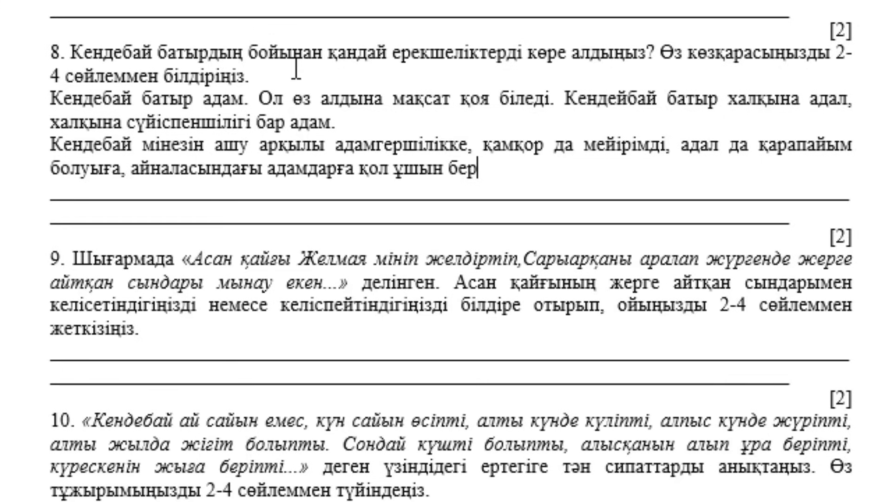
{"action": "type", "text": "ебі"}
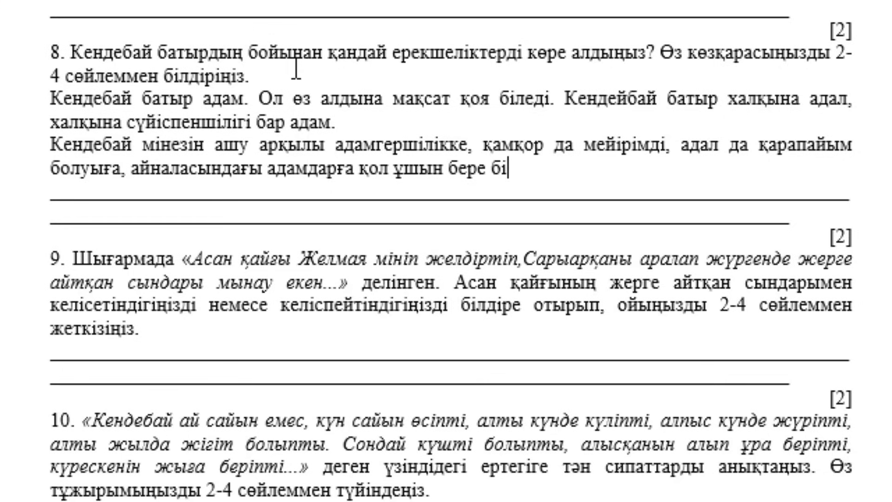
{"action": "type", "text": "луге "}
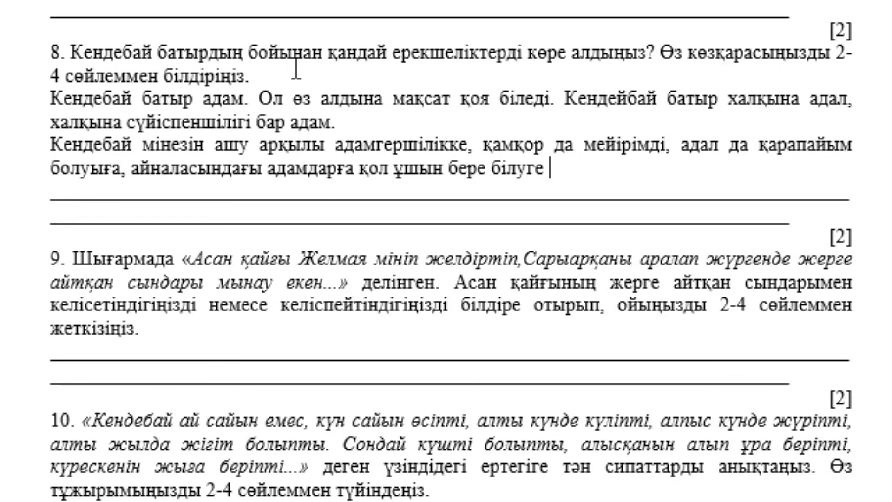
{"action": "type", "text": "тәрбе"}
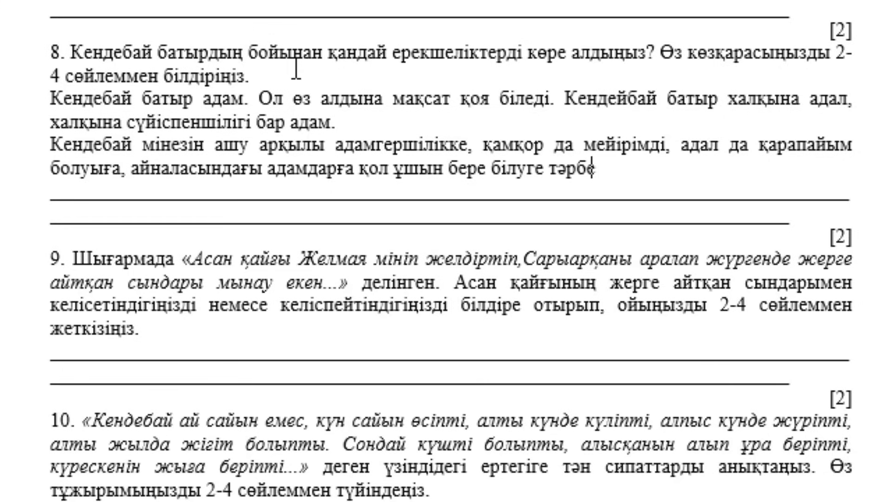
{"action": "type", "text": "иел"}
{"action": "key", "text": "BackSpace"}
{"action": "key", "text": "BackSpace"}
{"action": "key", "text": "BackSpace"}
{"action": "key", "text": "BackSpace"}
{"action": "type", "text": "ие"}
{"action": "type", "text": "леу."}
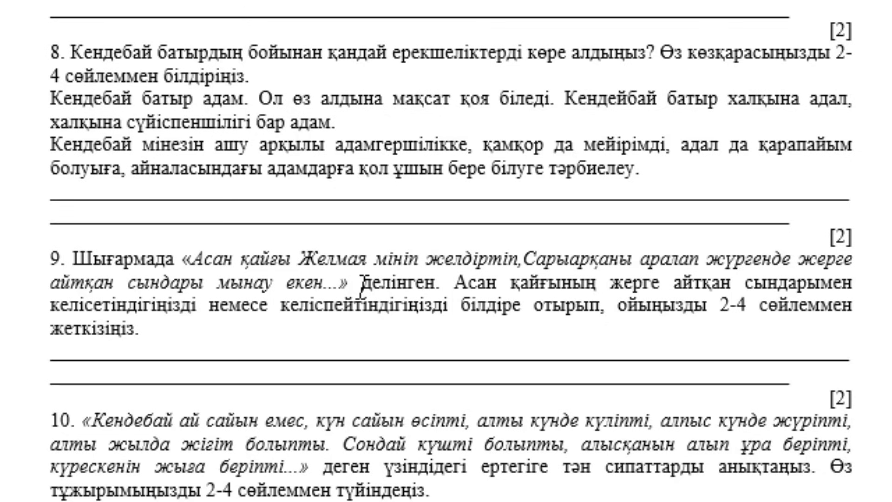
Under question 9, type the Kazakh answer beginning 'Асан қайғы бүкіл алты алаштың' and ending 'далада өткізген.'.
{"action": "scroll", "coordinate": [359, 288], "scroll_direction": "down", "scroll_amount": 5}
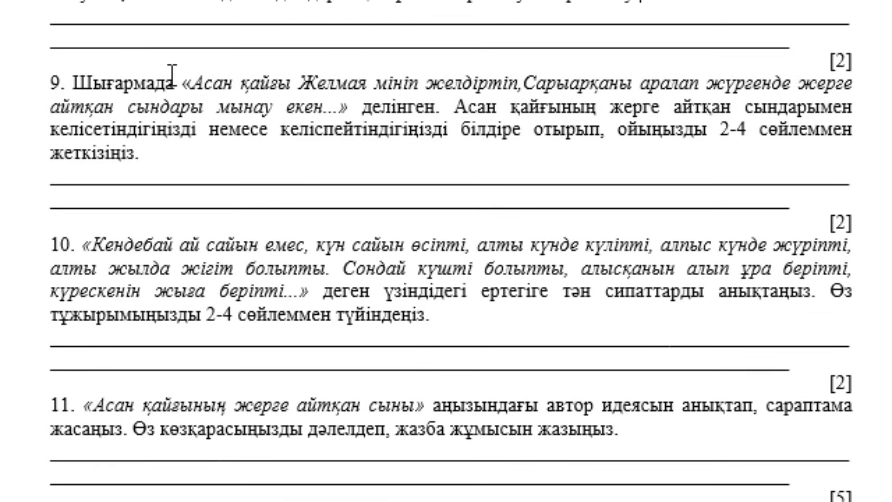
{"action": "key", "text": "Return"}
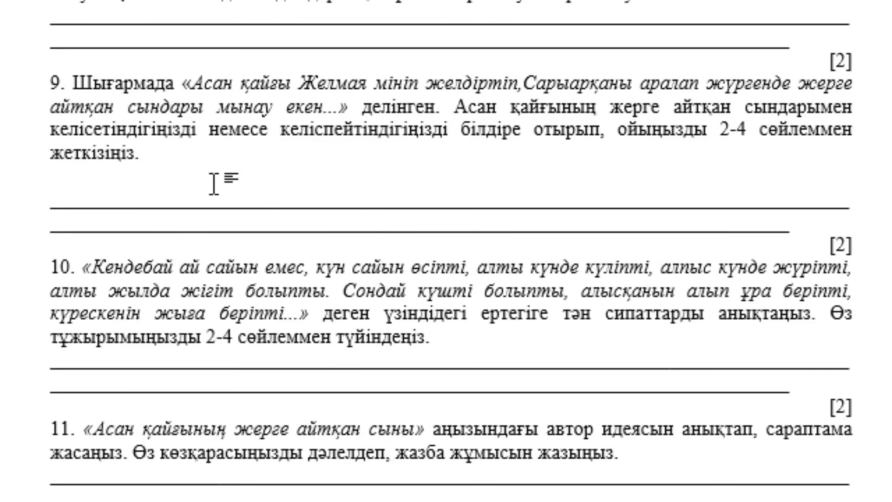
{"action": "type", "text": "aсан"}
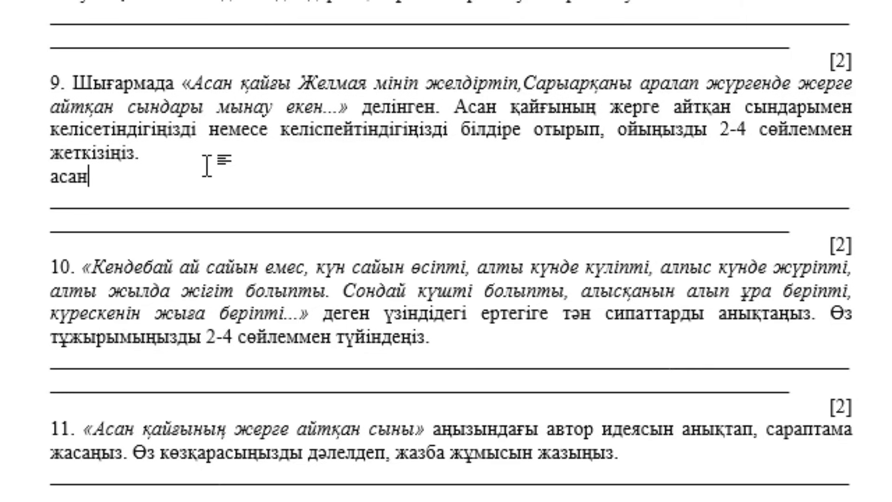
{"action": "type", "text": " қай"}
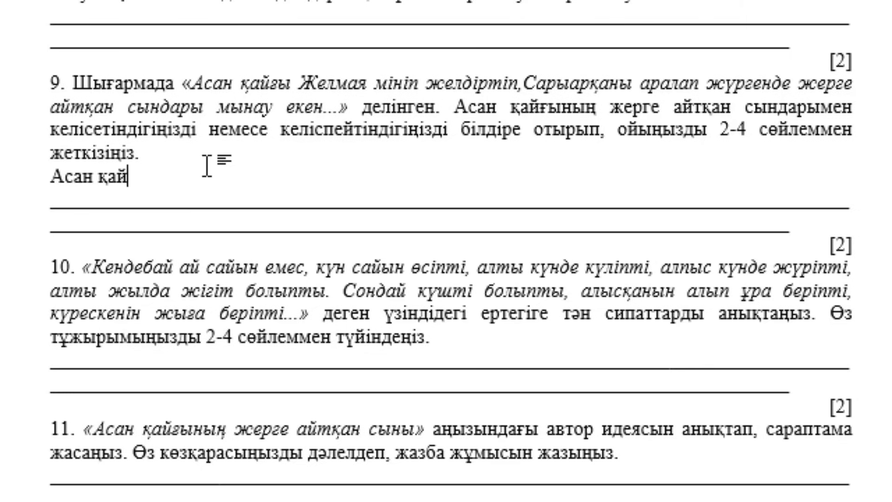
{"action": "type", "text": "ғы "}
{"action": "type", "text": "бүкіл "}
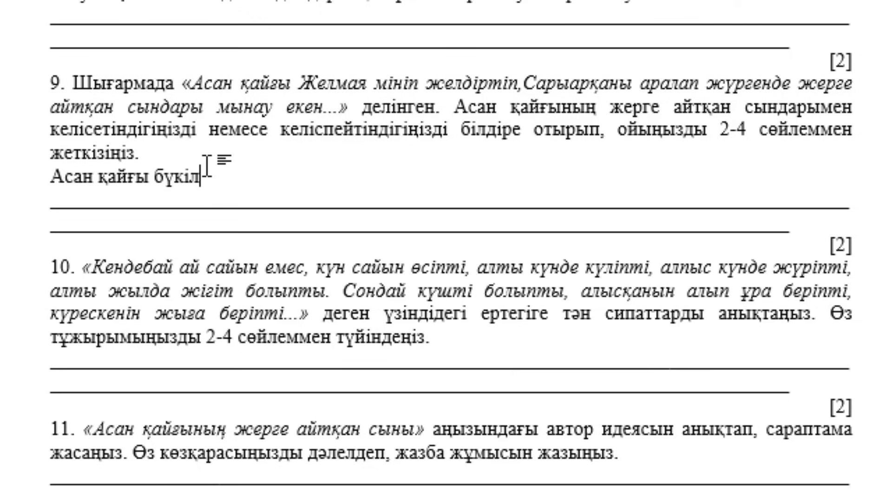
{"action": "type", "text": "алты"}
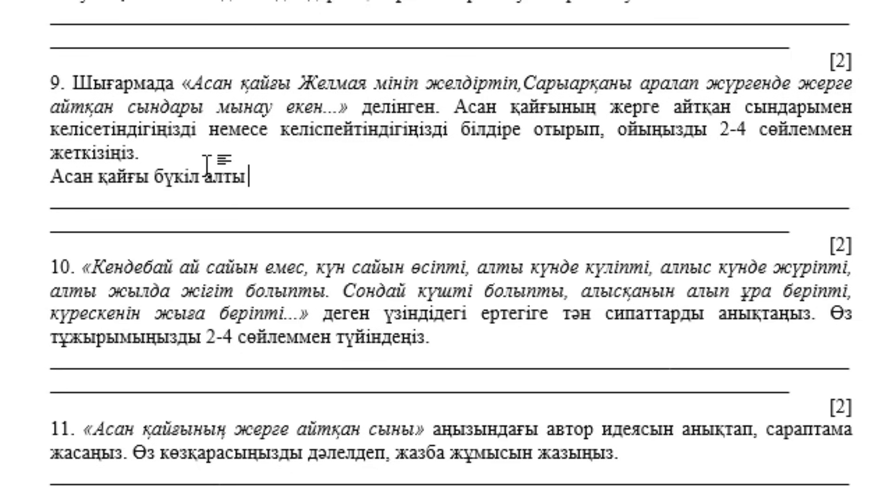
{"action": "type", "text": " алаштың"}
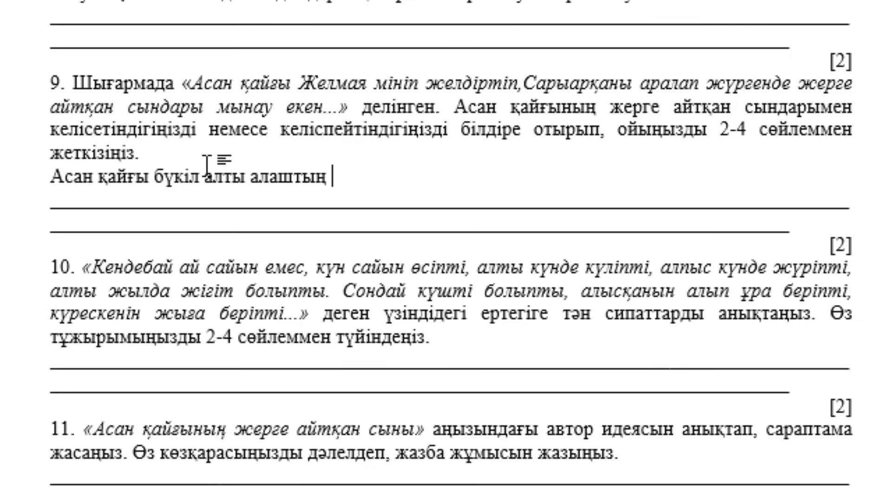
{"action": "type", "text": " бүк"}
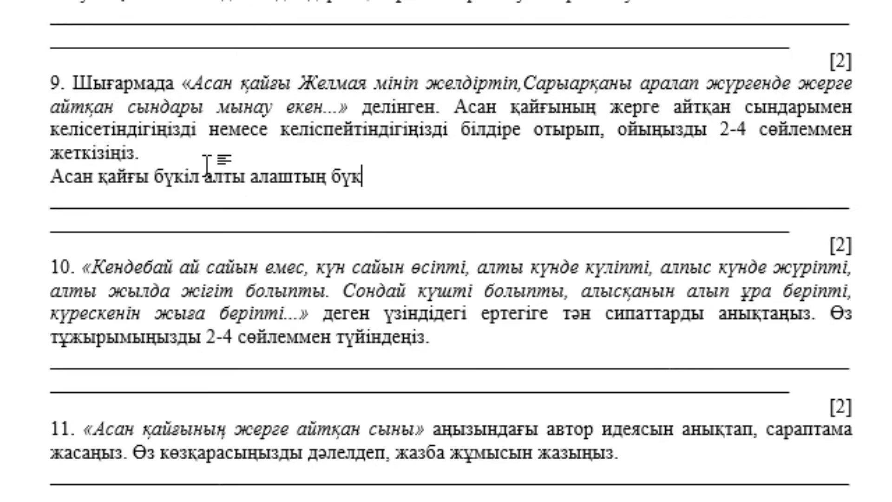
{"action": "type", "text": "іл ал"}
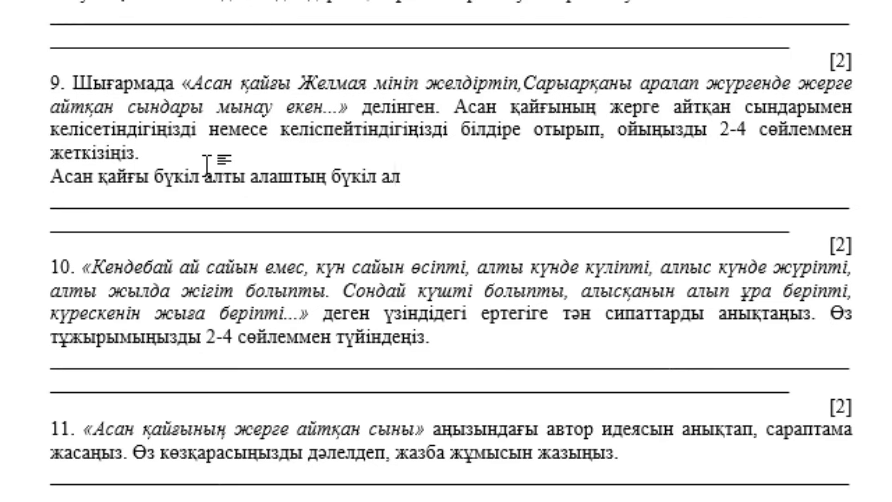
{"action": "type", "text": "ты алаштың "}
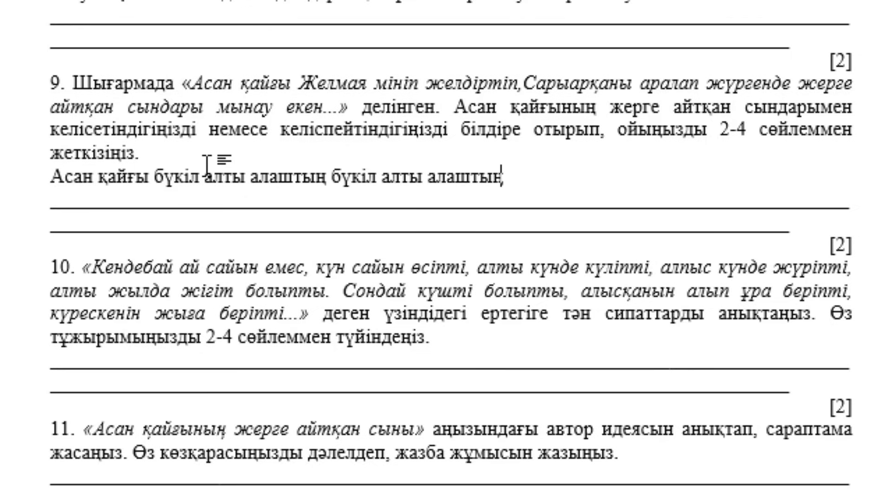
{"action": "type", "text": "жер"}
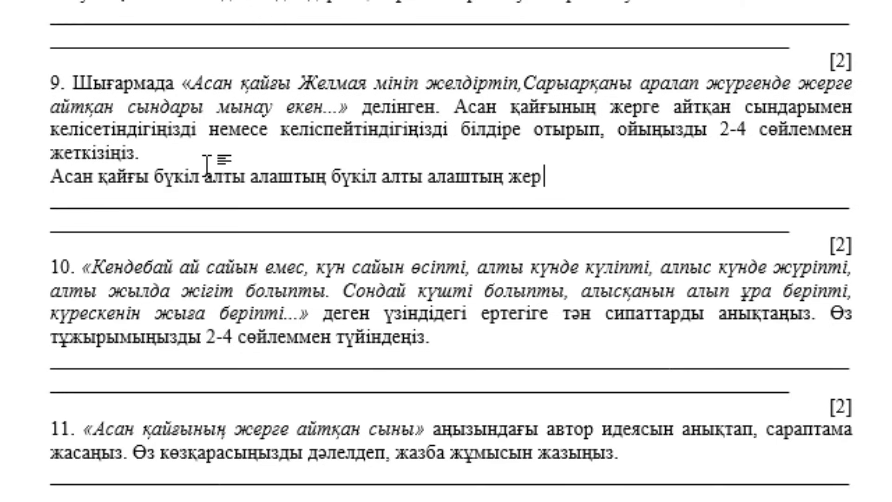
{"action": "type", "text": " суын"}
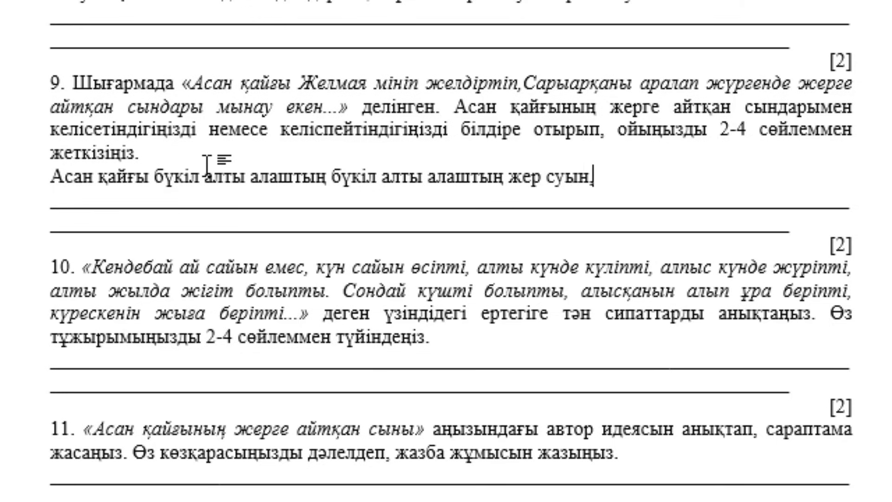
{"action": "type", "text": ", қонысын"}
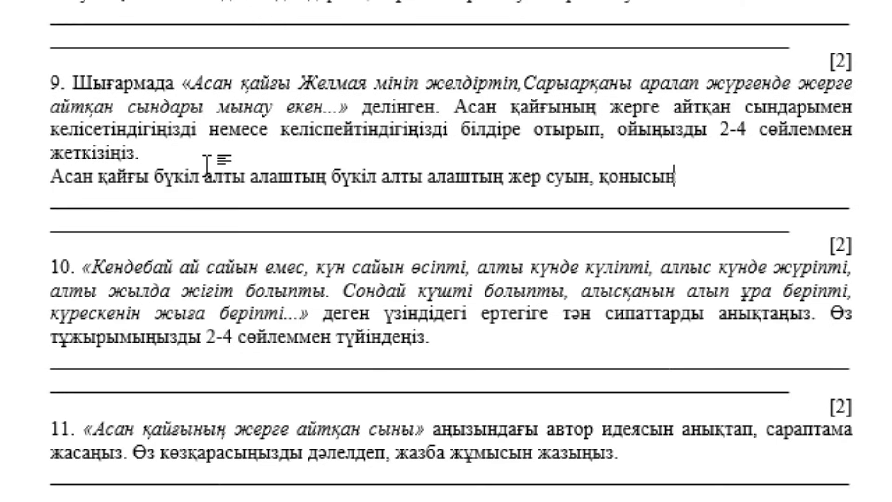
{"action": "type", "text": " көр"}
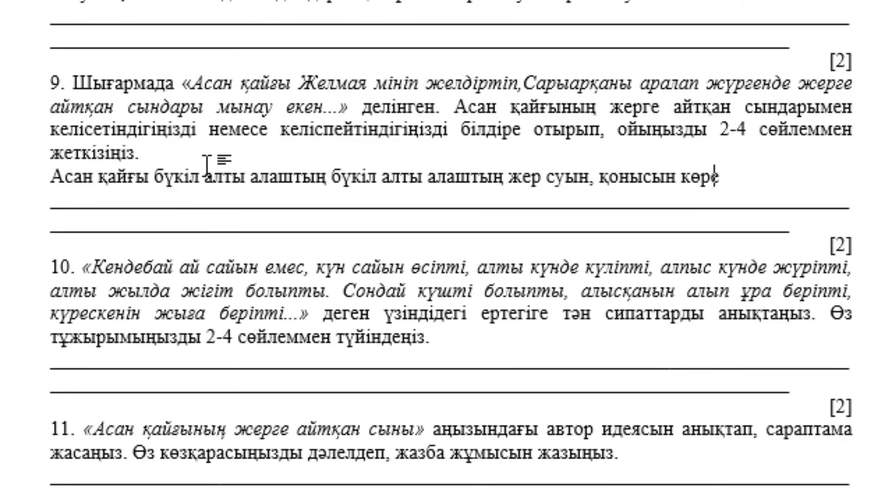
{"action": "type", "text": "ем,"}
{"action": "type", "text": " бұларға"}
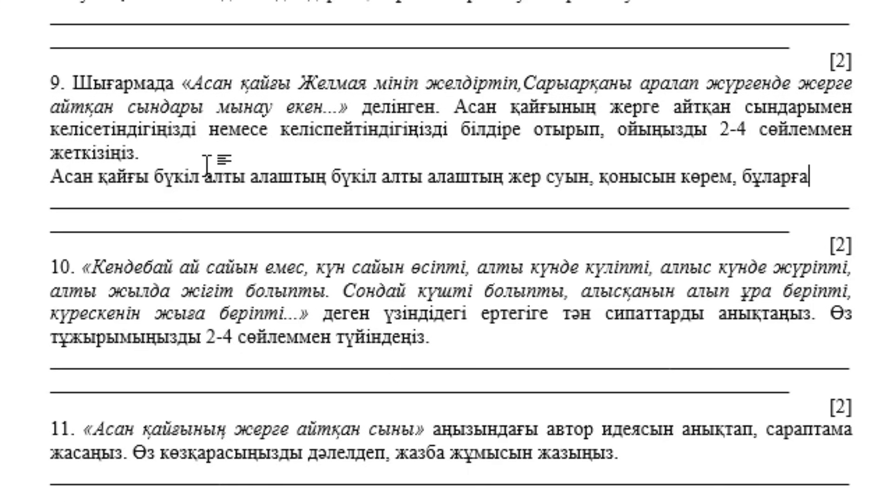
{"action": "type", "text": " жағ"}
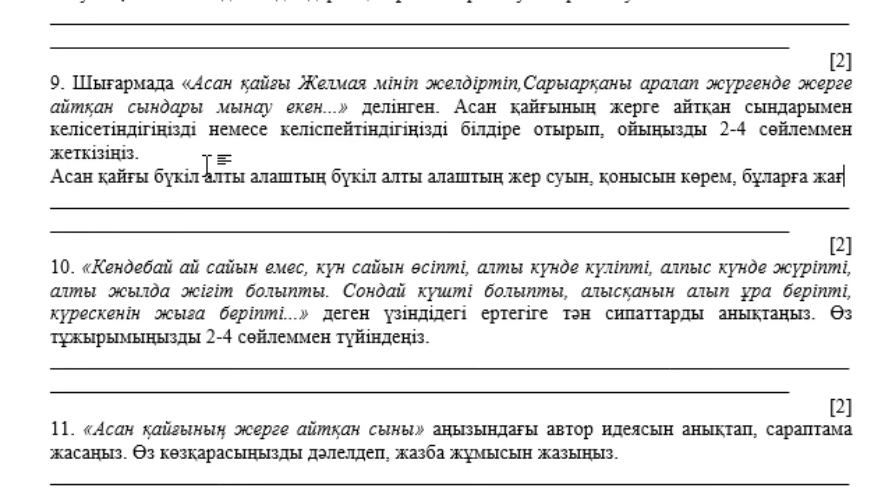
{"action": "type", "text": "дай туғы"}
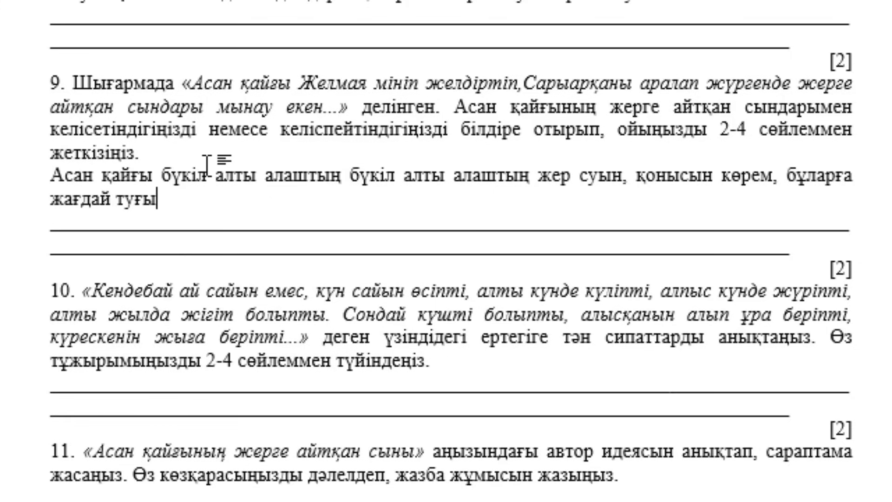
{"action": "type", "text": "замын "}
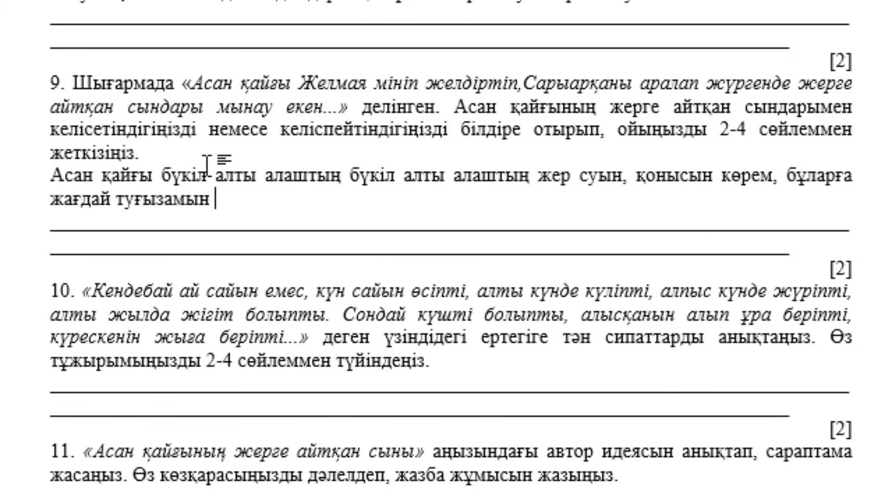
{"action": "type", "text": "деп кө"}
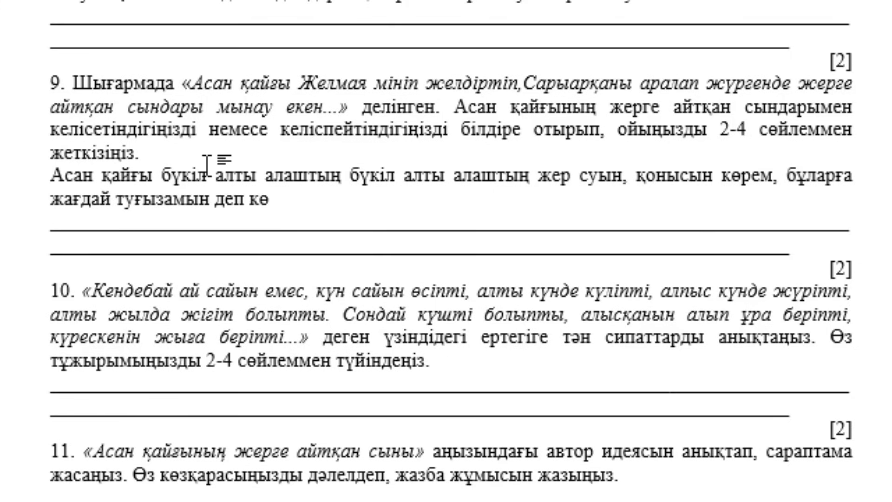
{"action": "type", "text": "п "}
{"action": "type", "text": "заман өм"}
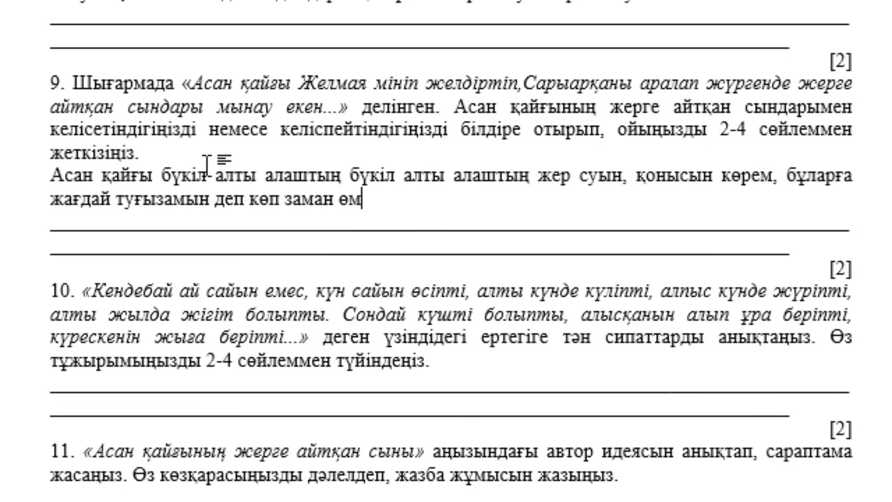
{"action": "type", "text": "ірін "}
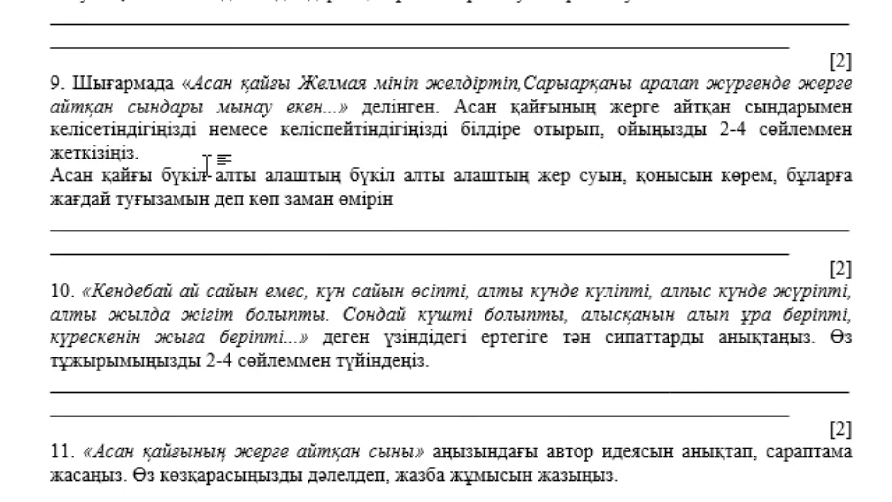
{"action": "type", "text": "д"}
{"action": "key", "text": "BackSpace"}
{"action": "type", "text": "дала"}
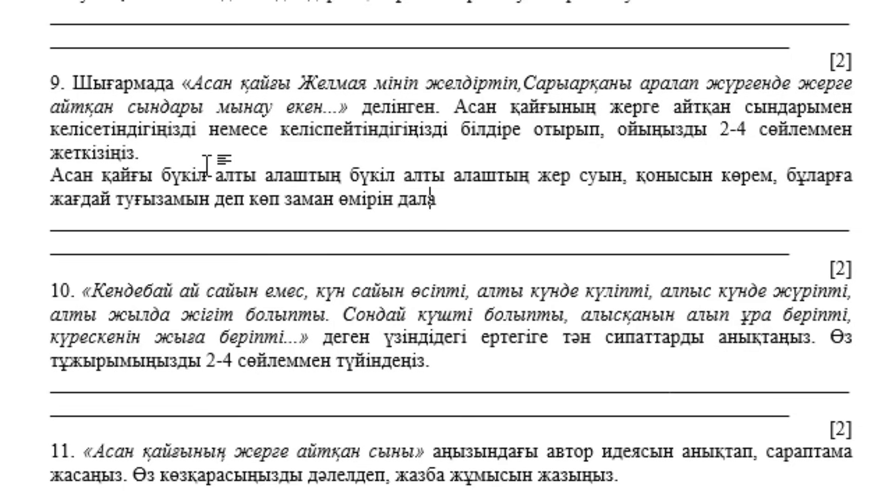
{"action": "type", "text": "т"}
{"action": "key", "text": "BackSpace"}
{"action": "type", "text": "да ө"}
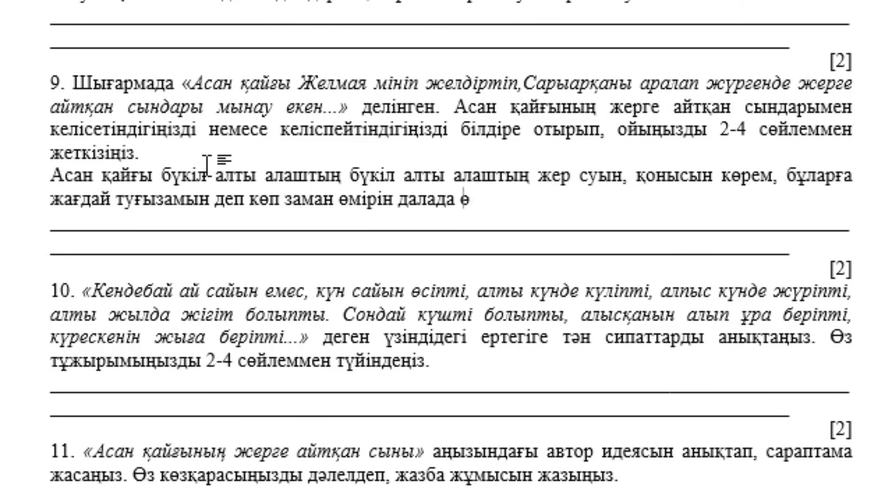
{"action": "type", "text": "ткізген. Жүрген жерінде жақсы қонысқа да,"}
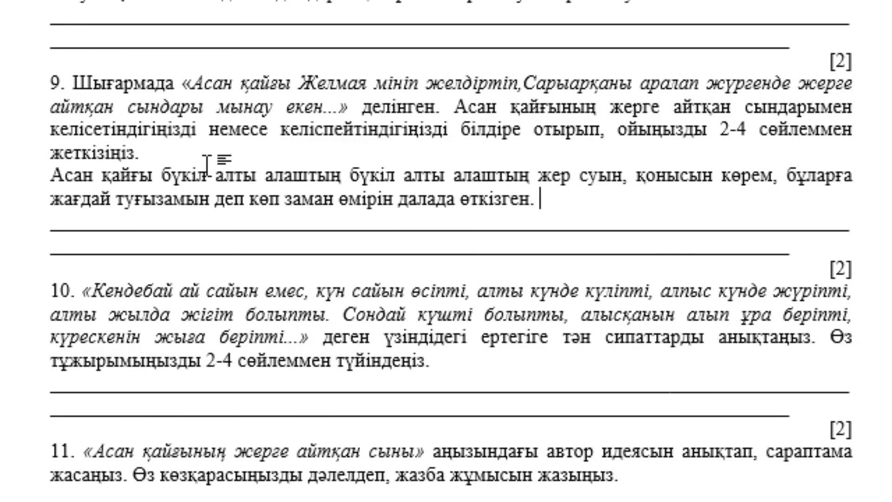
Finish question 9's answer, then add 'Мен Асан қайғының жерге айтқан сындарымен келісемін' because he always told the truth.
{"action": "type", "text": "жүрген "}
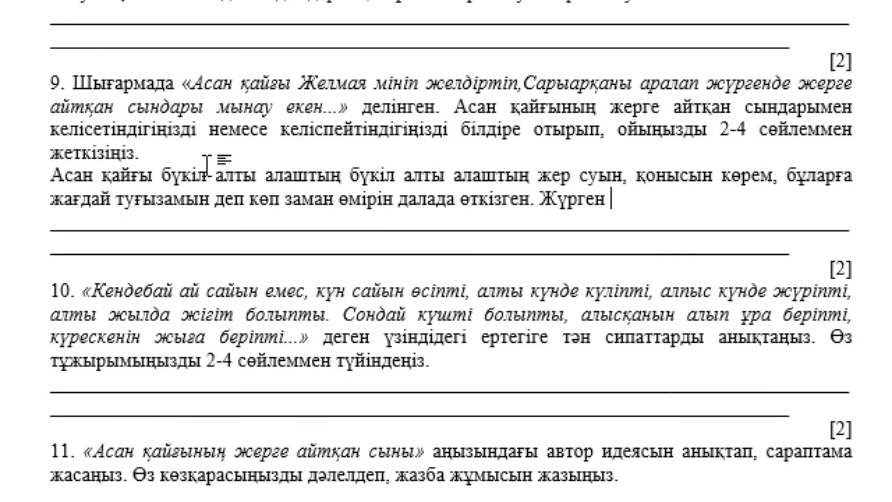
{"action": "type", "text": "же"}
{"action": "type", "text": "жер"}
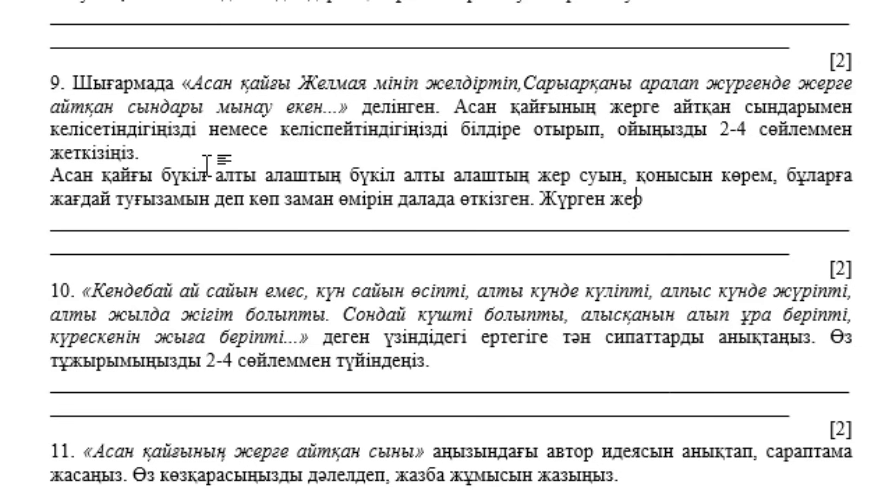
{"action": "type", "text": "інде "}
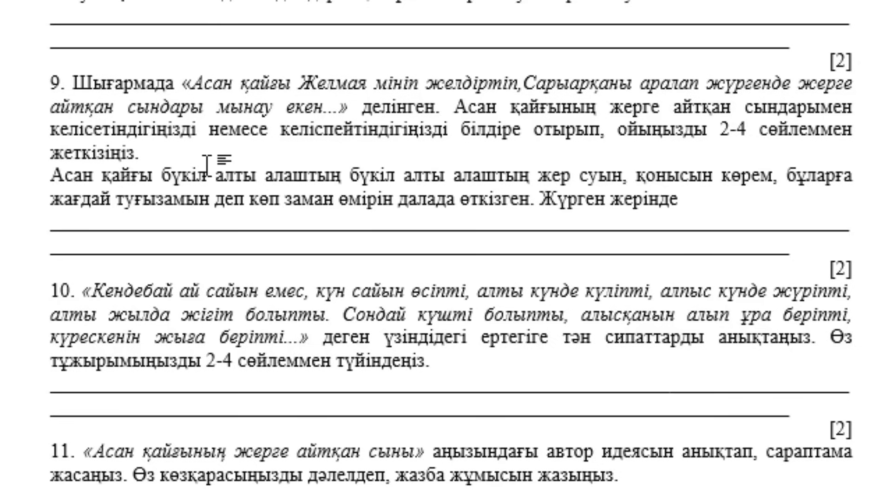
{"action": "type", "text": "жақсы "}
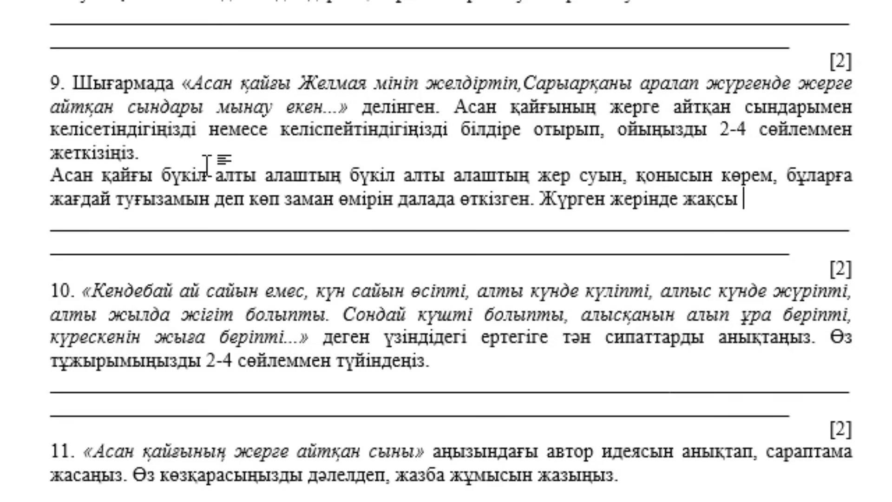
{"action": "type", "text": "қонысқа"}
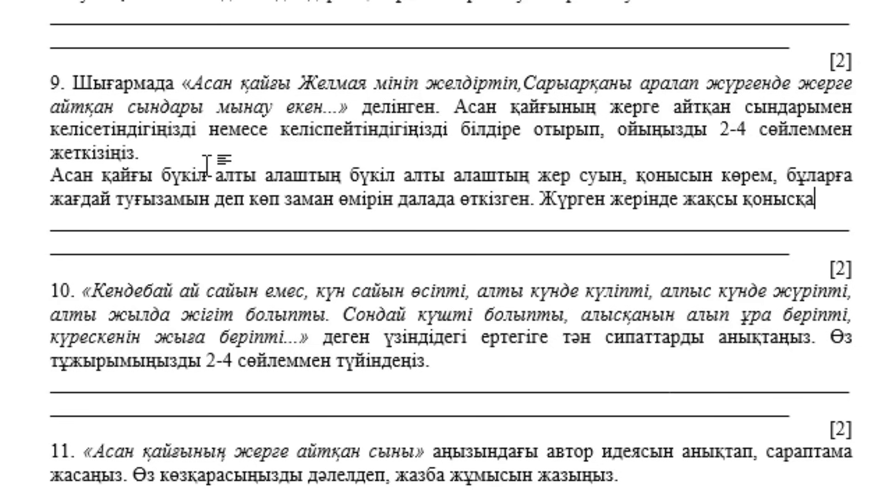
{"action": "type", "text": " да,жа"}
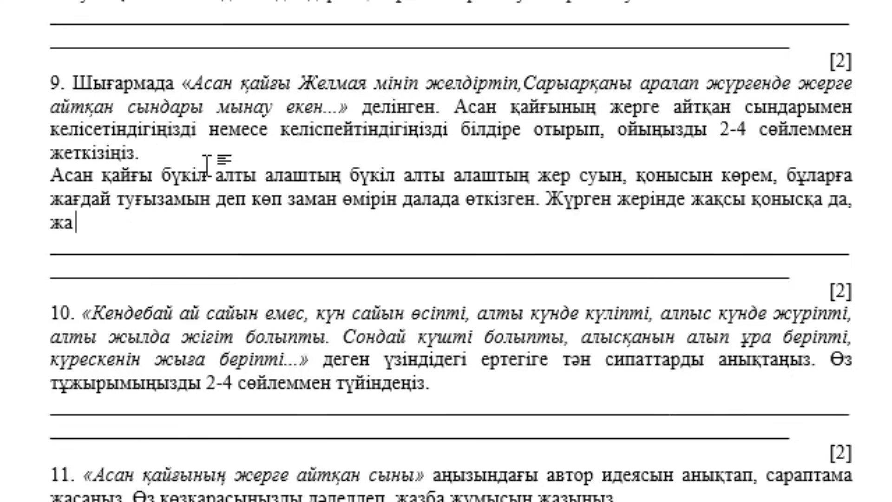
{"action": "type", "text": "ман қоныс"}
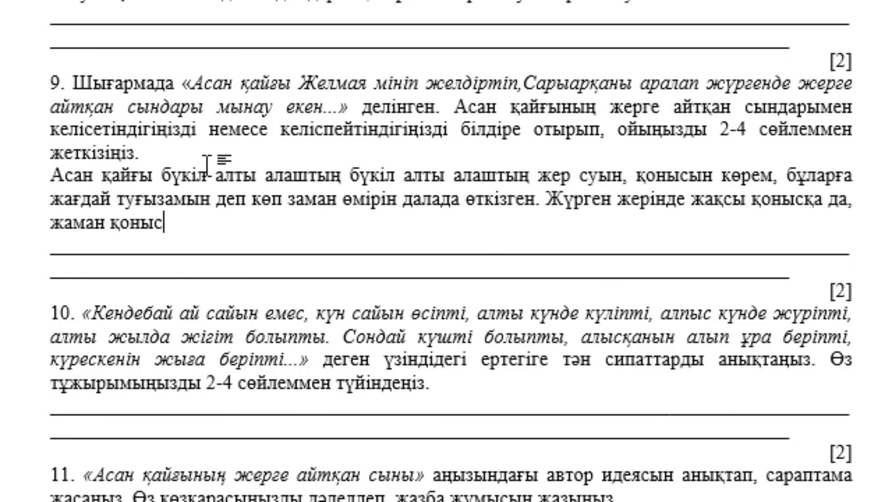
{"action": "type", "text": "қа да баға"}
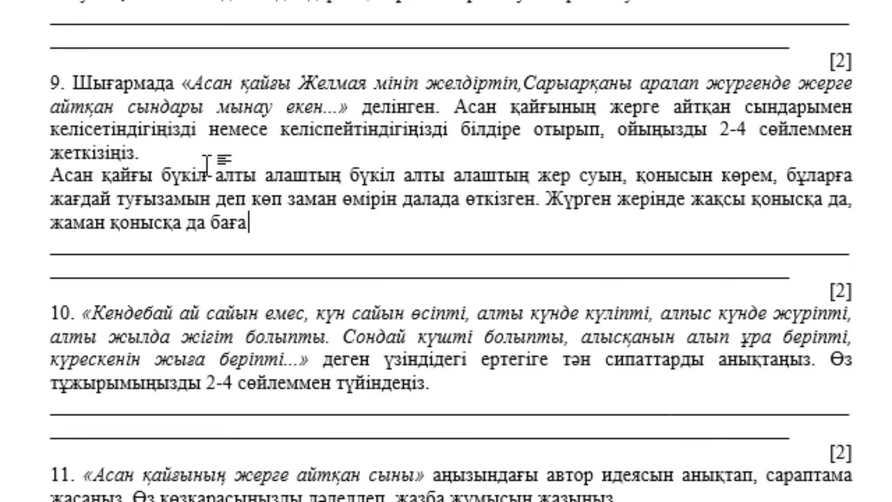
{"action": "type", "text": " берген."}
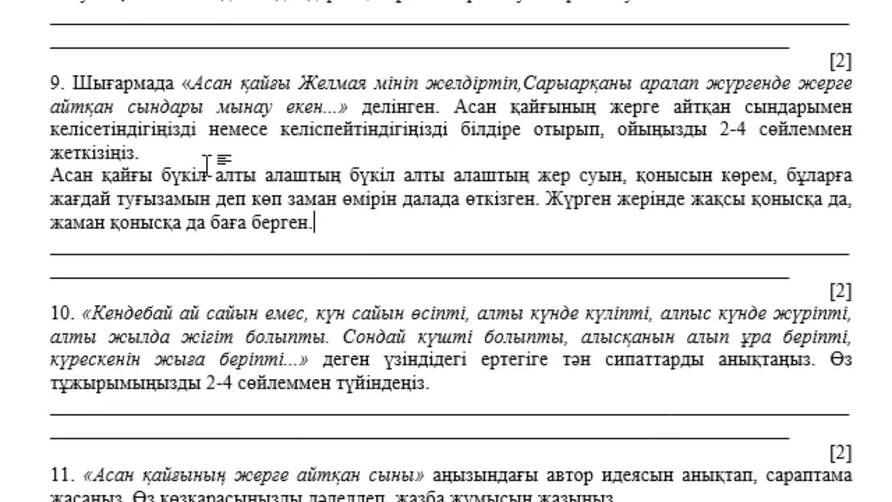
{"action": "key", "text": "Return"}
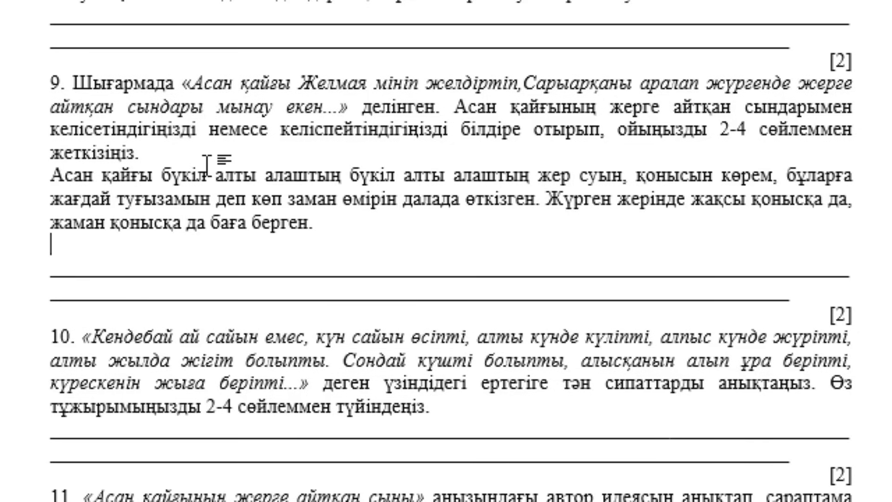
{"action": "type", "text": "мен Аса"}
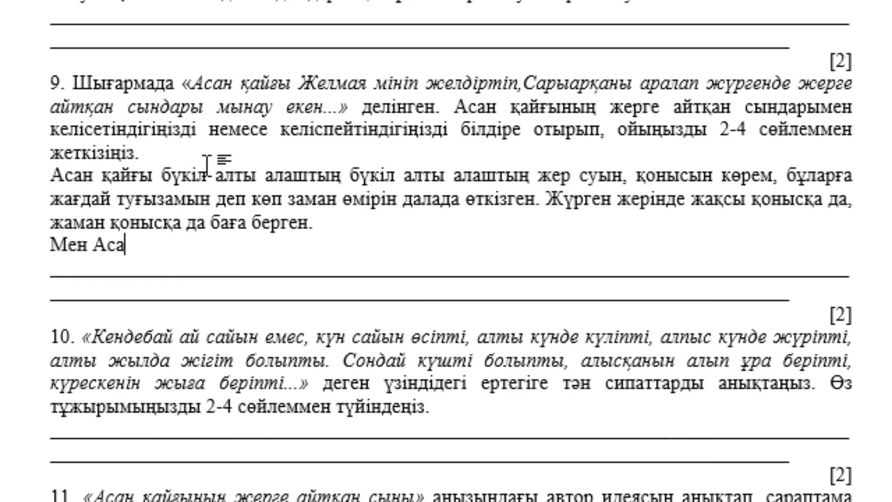
{"action": "type", "text": "н қайғының "}
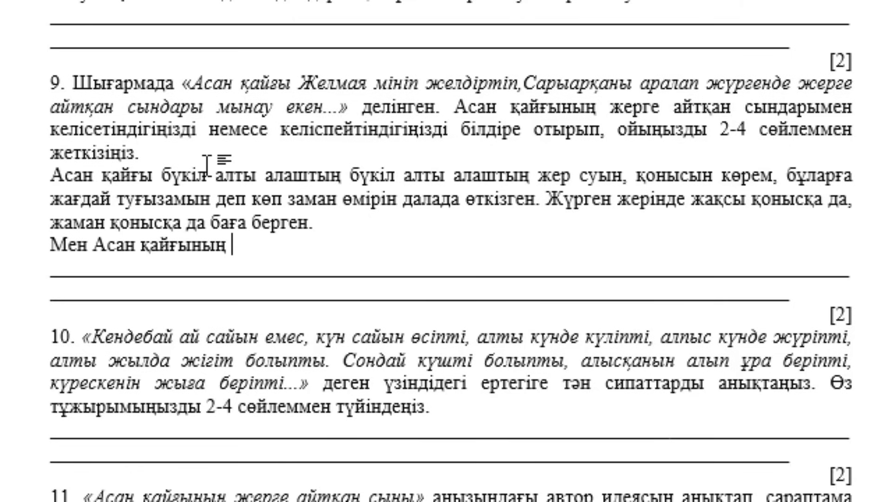
{"action": "type", "text": "жерге ай"}
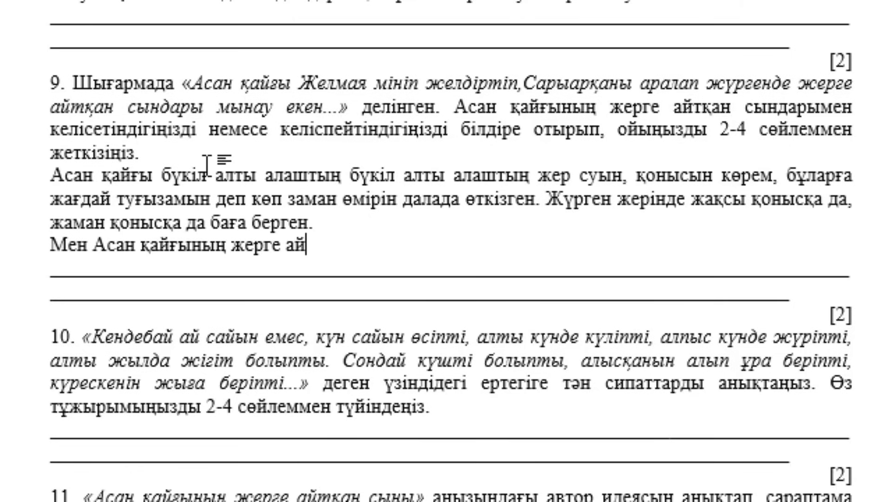
{"action": "type", "text": "тқан "}
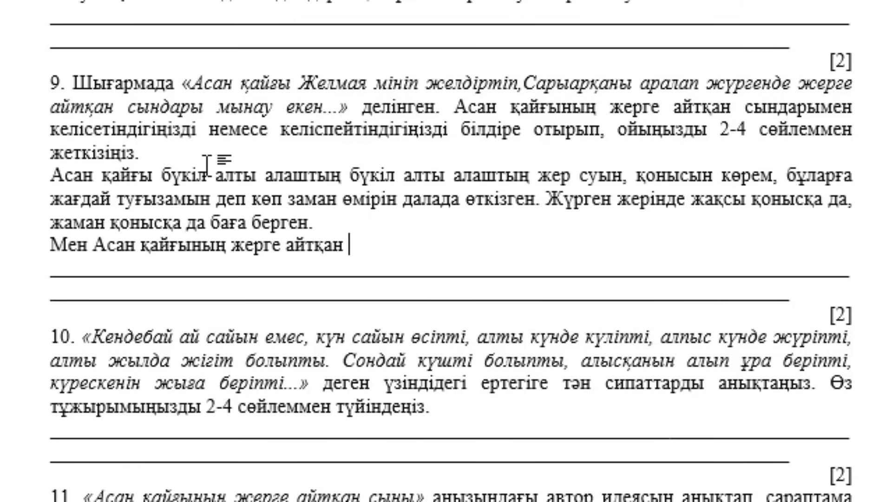
{"action": "type", "text": "сындар"}
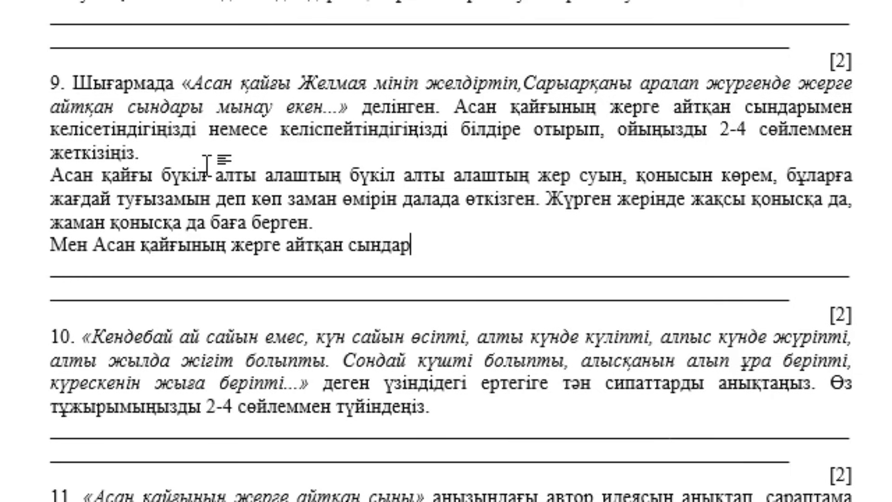
{"action": "type", "text": "ымен келісе"}
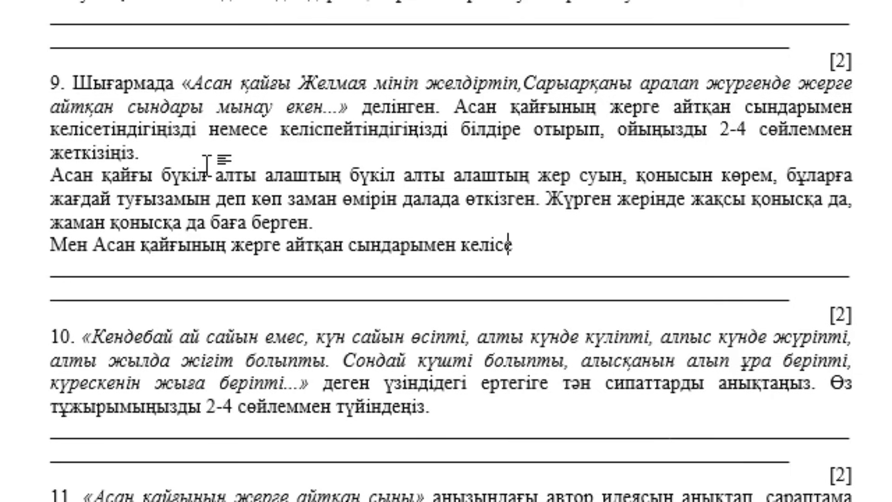
{"action": "type", "text": "мін"}
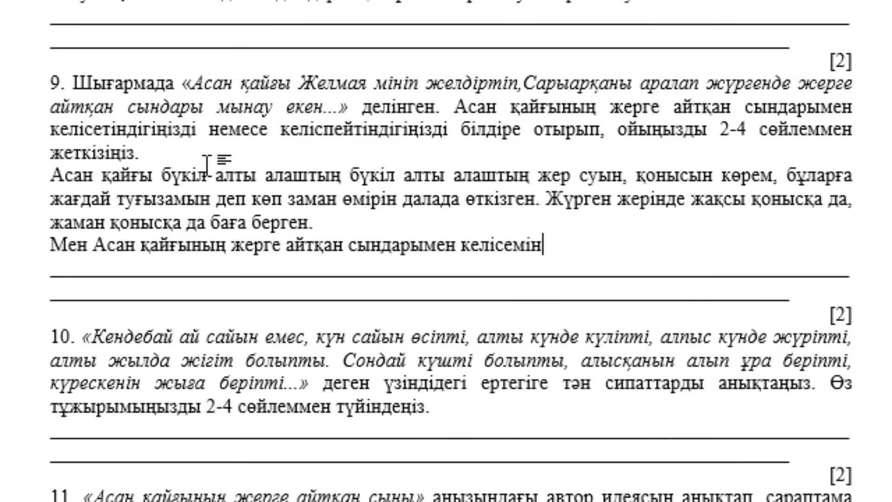
{"action": "type", "text": ".себе"}
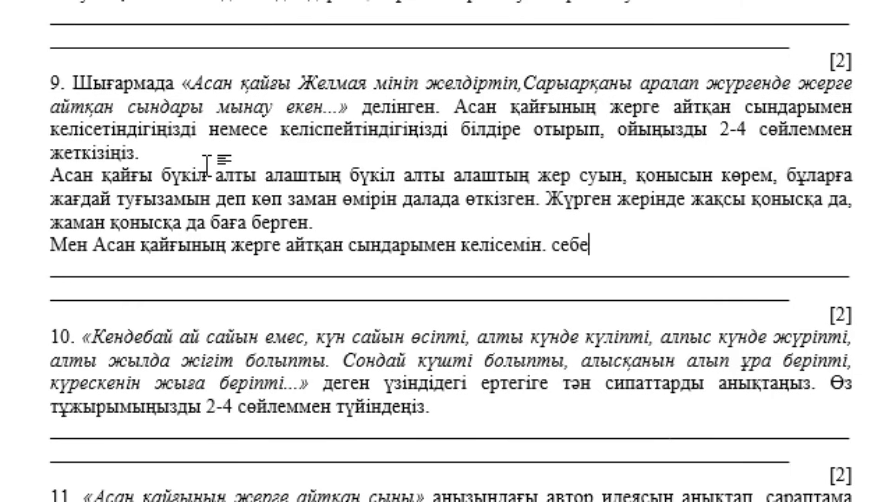
{"action": "type", "text": "бі"}
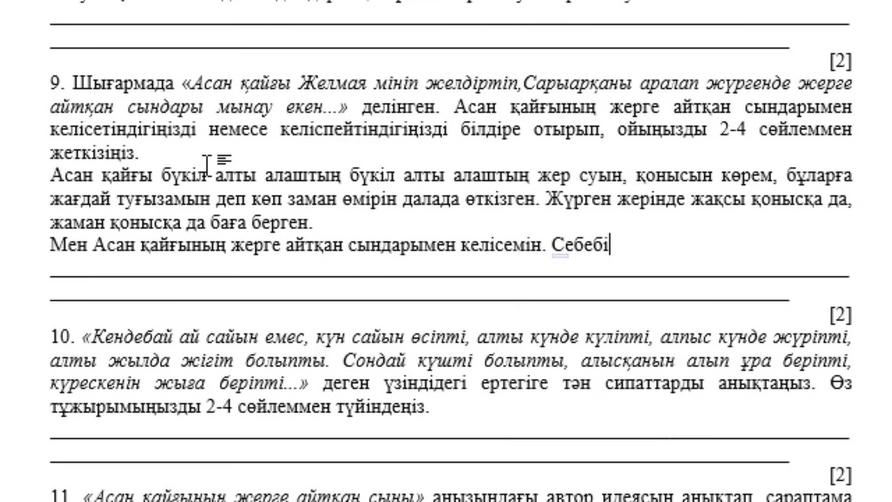
{"action": "type", "text": " , Асан "}
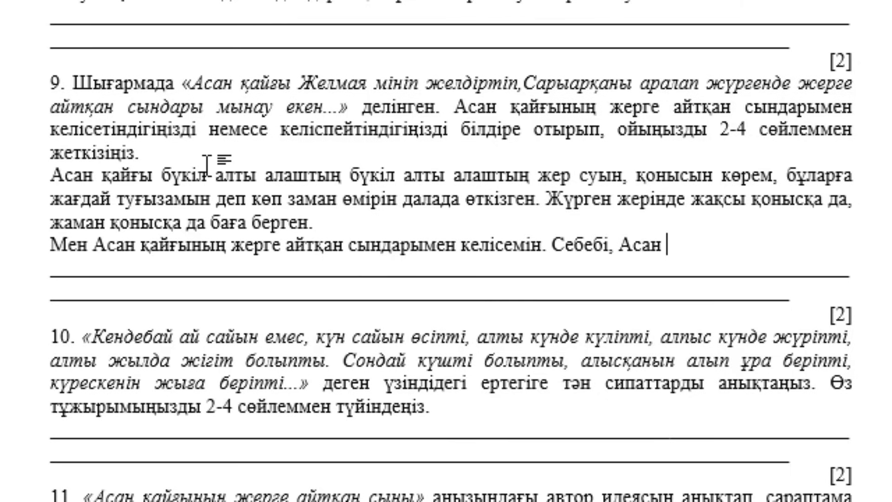
{"action": "type", "text": "қайғы "}
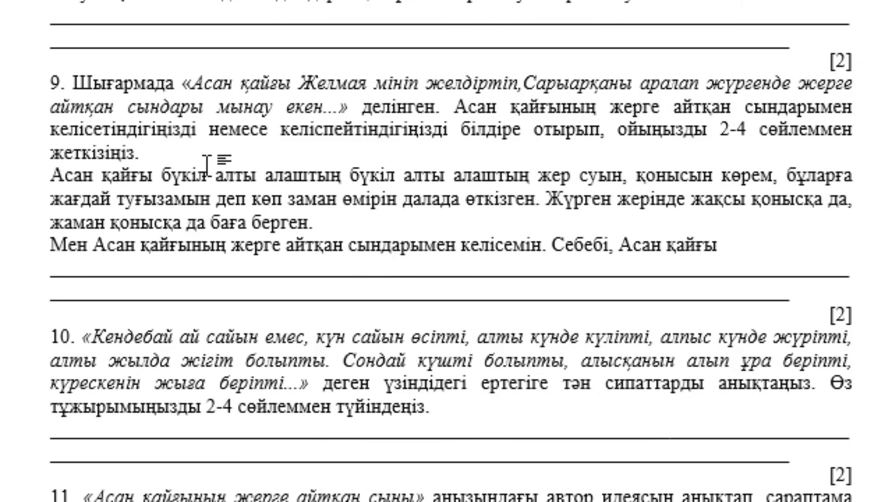
{"action": "type", "text": "жерлерге "}
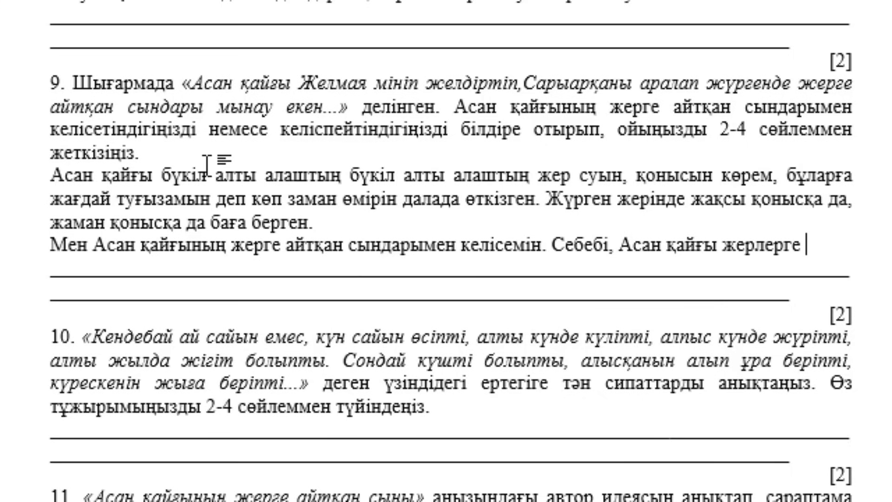
{"action": "type", "text": "сынды тура"}
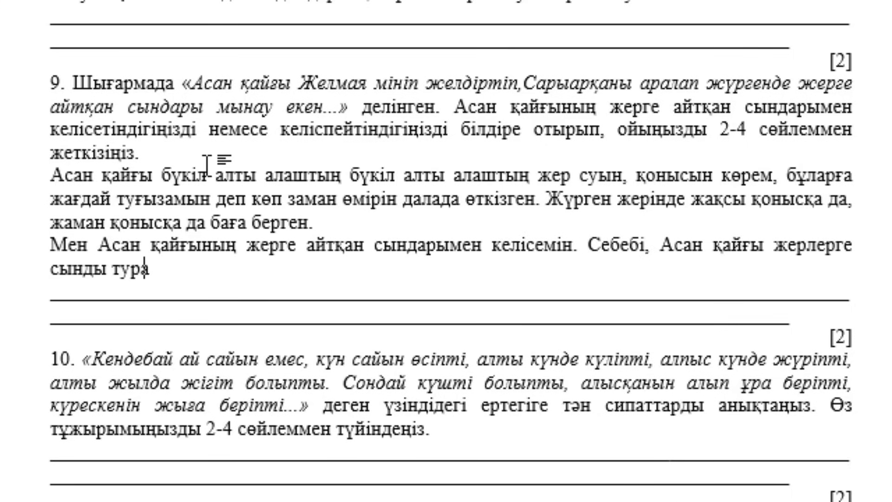
{"action": "type", "text": ", "}
{"action": "type", "text": "ә"}
{"action": "type", "text": "рі"}
{"action": "type", "text": " ү"}
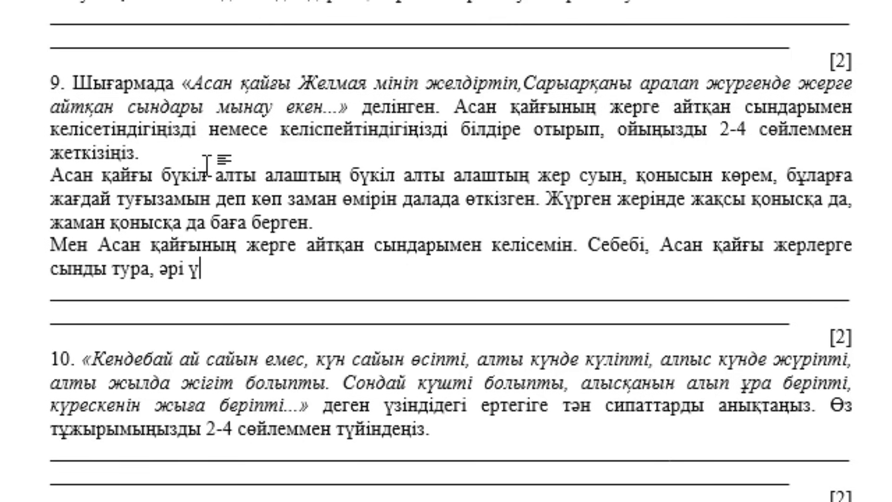
{"action": "type", "text": "немі шынд"}
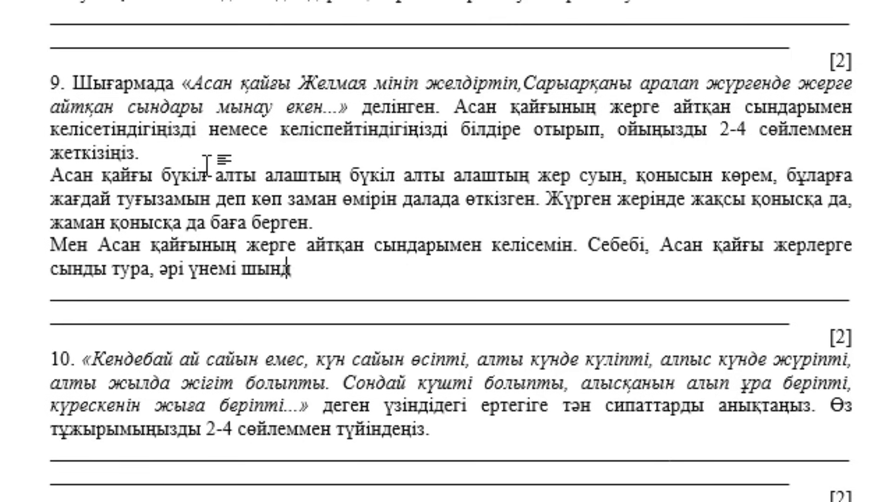
{"action": "type", "text": "ықты айтқ"}
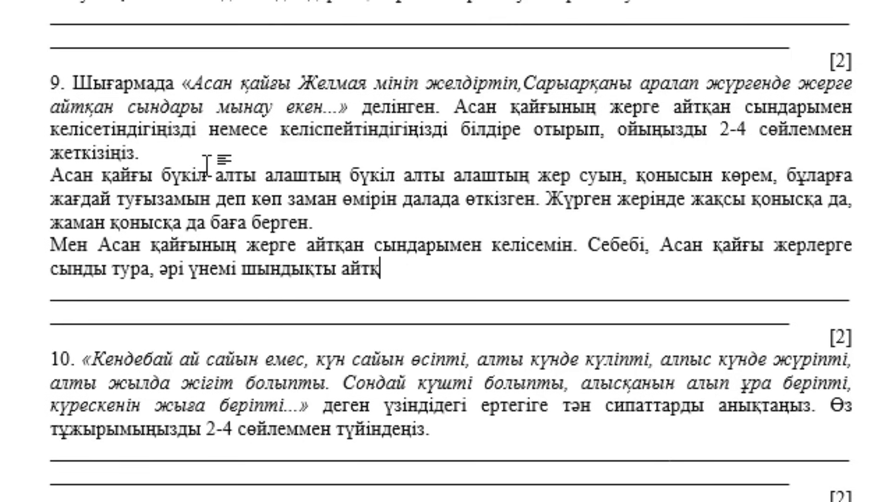
{"action": "type", "text": "ан."}
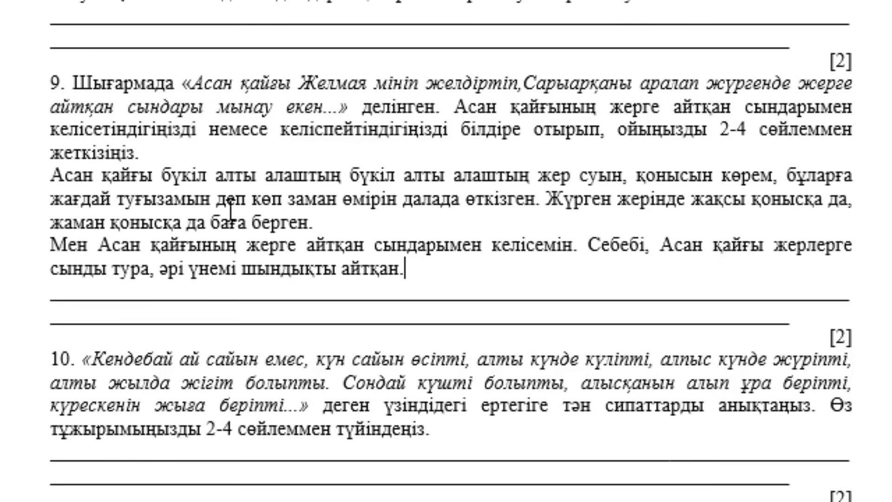
Add an empty answer line beneath question 10, next to its sixty-days walking phrase.
{"action": "scroll", "coordinate": [456, 292], "scroll_direction": "down", "scroll_amount": 3}
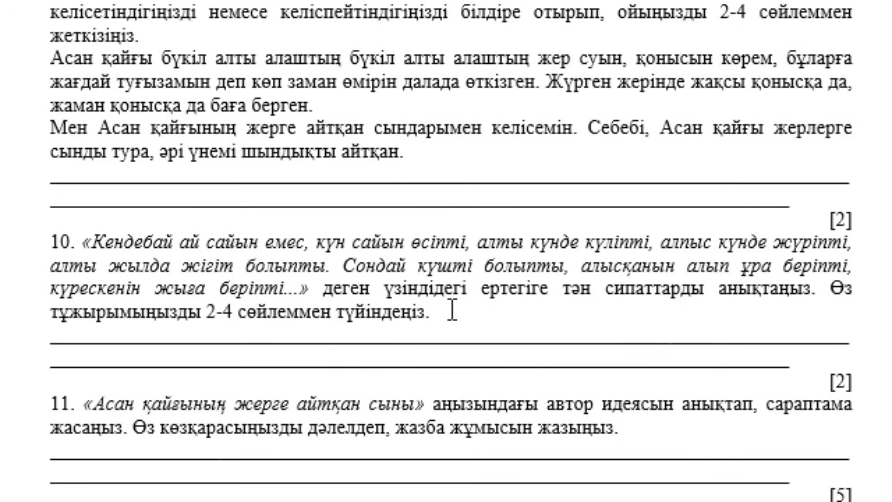
{"action": "left_click", "coordinate": [452, 310]}
{"action": "key", "text": "Return"}
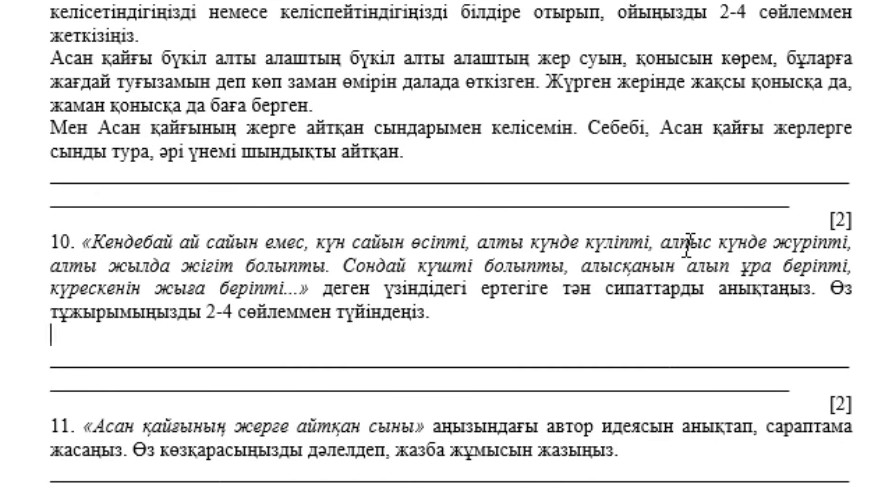
{"action": "left_click_drag", "start_coordinate": [661, 242], "coordinate": [849, 243]}
{"action": "left_click", "coordinate": [258, 340]}
Type the answer that walking within sixty days is impossible in real life, a fairy-tale trait.
{"action": "type", "text": "алпы ад"}
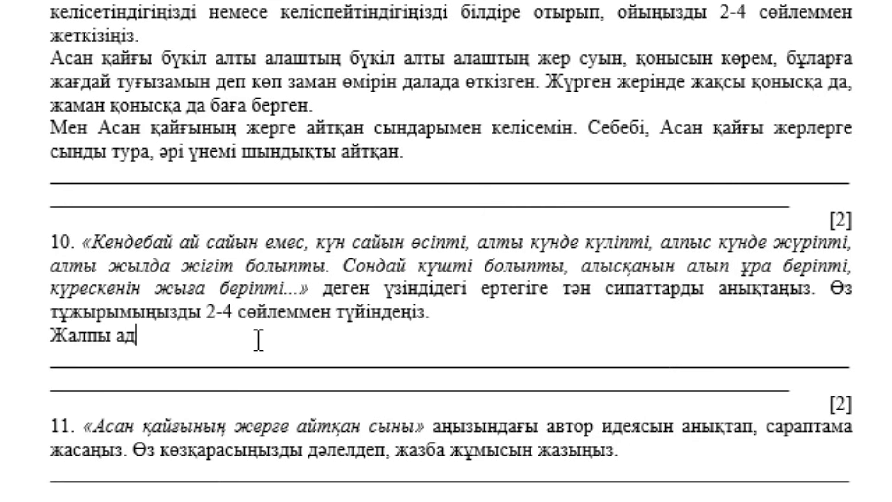
{"action": "type", "text": "ам баласы "}
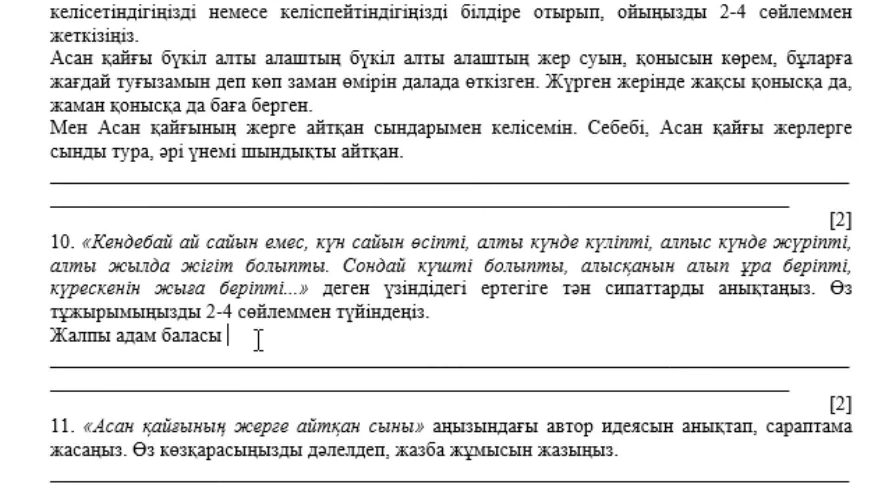
{"action": "type", "text": "күн с"}
{"action": "type", "text": "айын "}
{"action": "type", "text": "ө"}
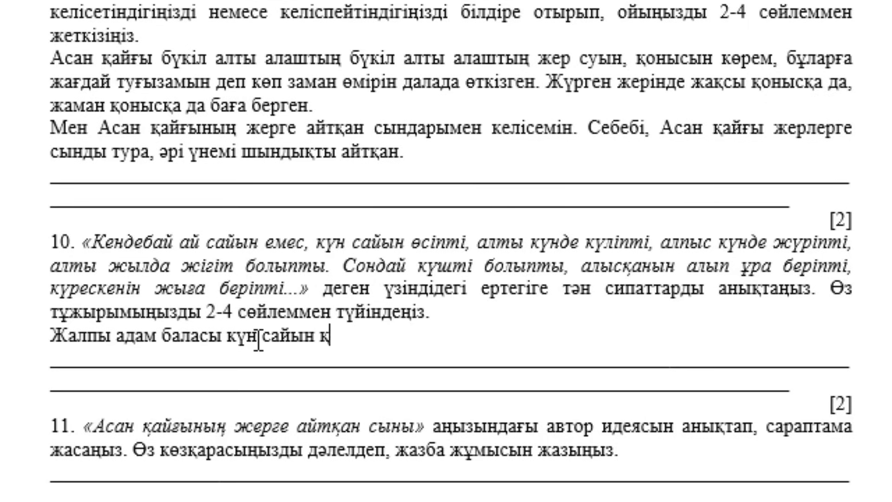
{"action": "type", "text": "скенімен"}
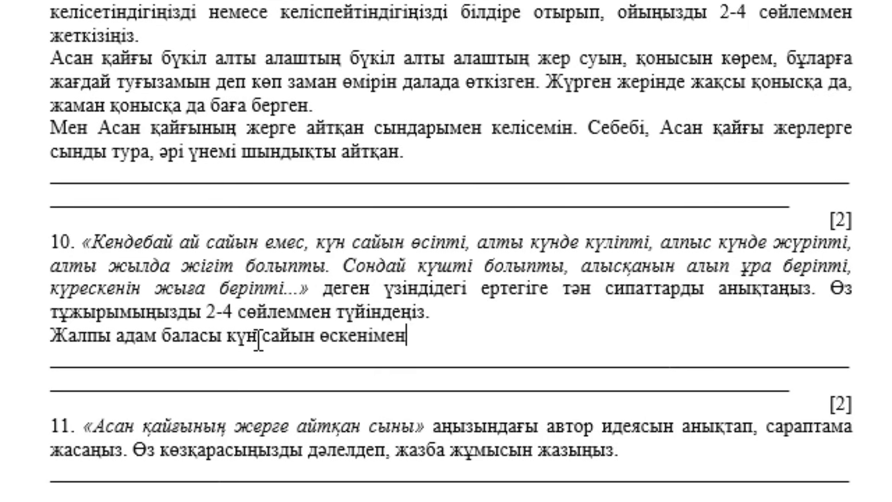
{"action": "type", "text": ","}
{"action": "type", "text": "бұл"}
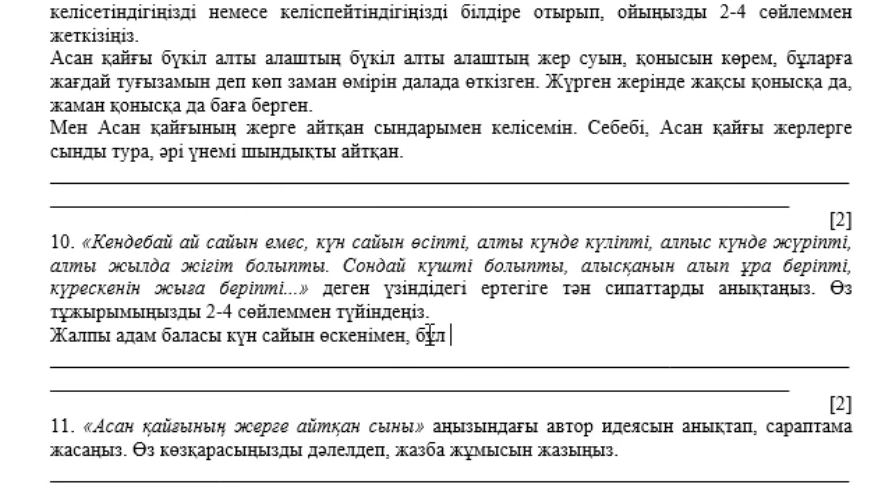
{"action": "type", "text": " шын өмірд"}
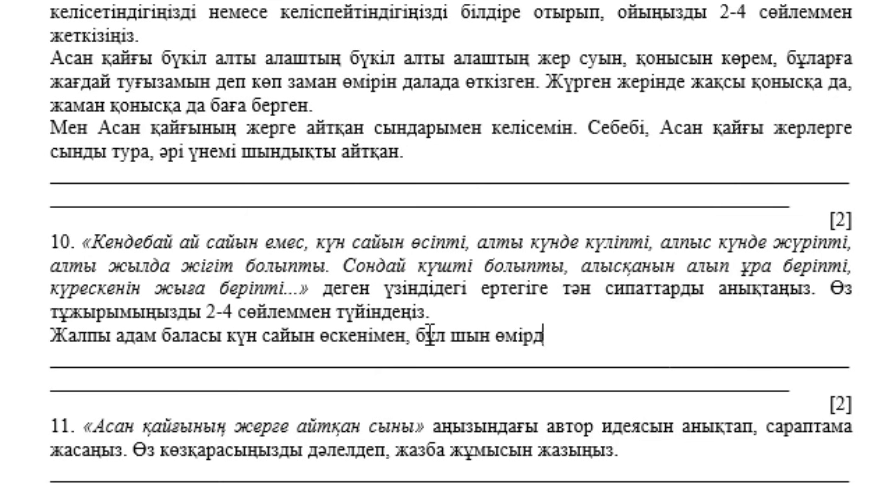
{"action": "type", "text": "ег"}
{"action": "type", "text": "сә"}
{"action": "key", "text": "BackSpace"}
{"action": "key", "text": "BackSpace"}
{"action": "type", "text": "болмайтыны ә"}
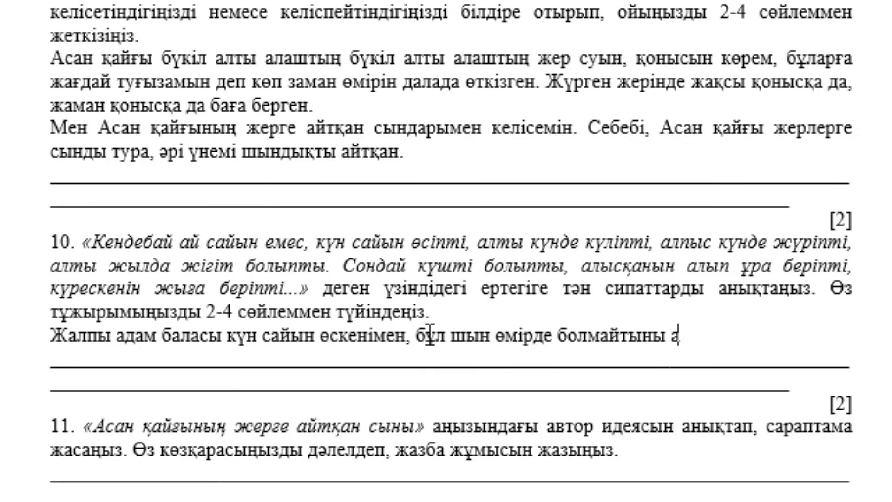
{"action": "key", "text": "BackSpace"}
{"action": "type", "text": "анық."}
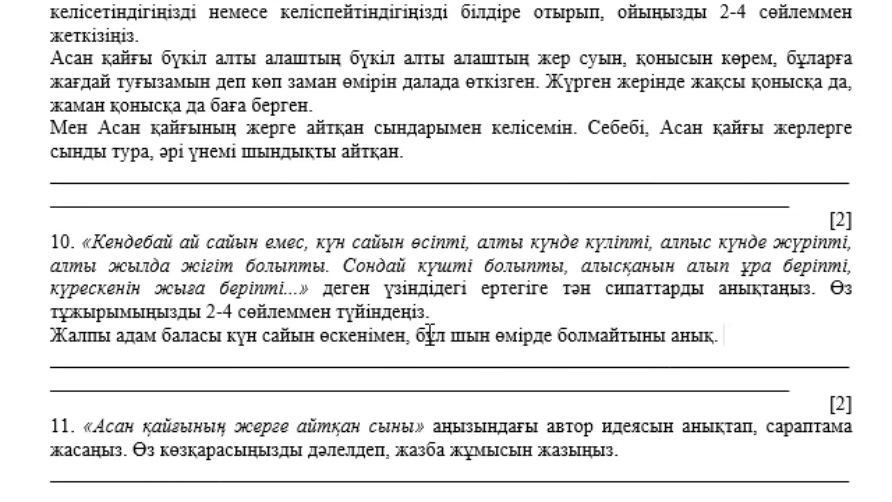
{"action": "type", "text": "Яғни"}
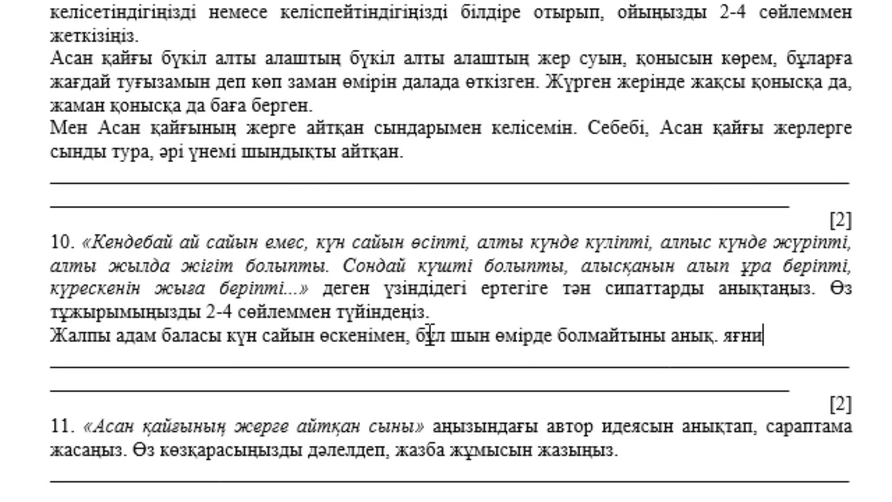
{"action": "type", "text": ", ертегід"}
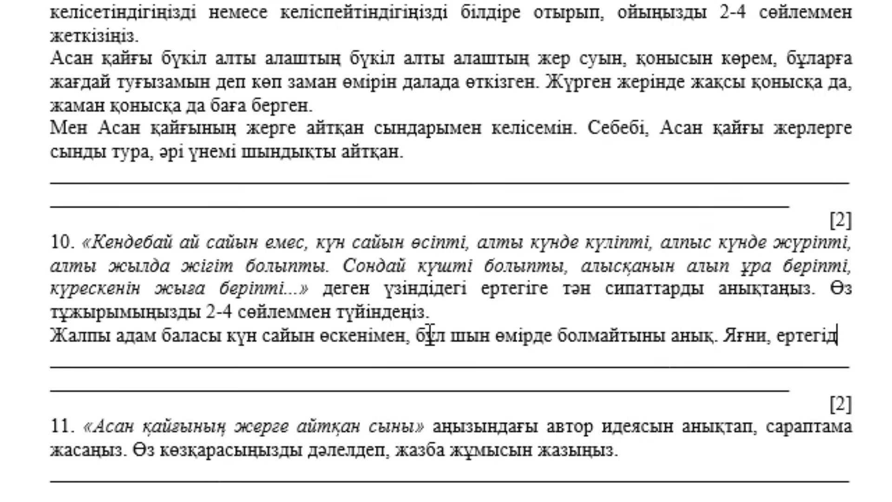
{"action": "type", "text": "е"}
{"action": "type", "text": "айтылғанда"}
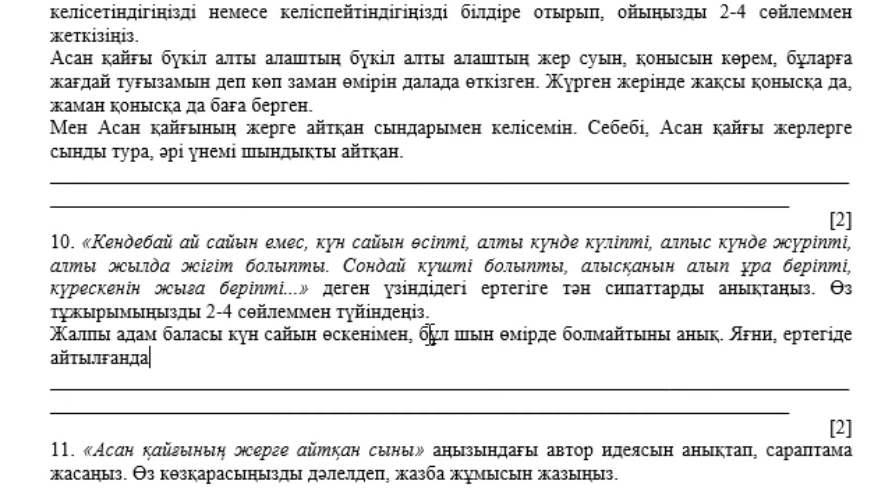
{"action": "type", "text": "й"}
{"action": "type", "text": " алпыс күн"}
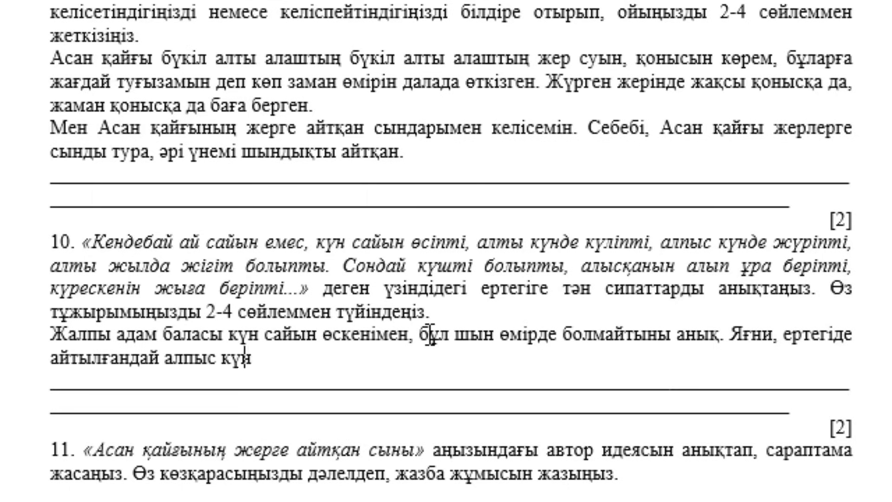
{"action": "type", "text": "де а"}
{"action": "type", "text": "дам"}
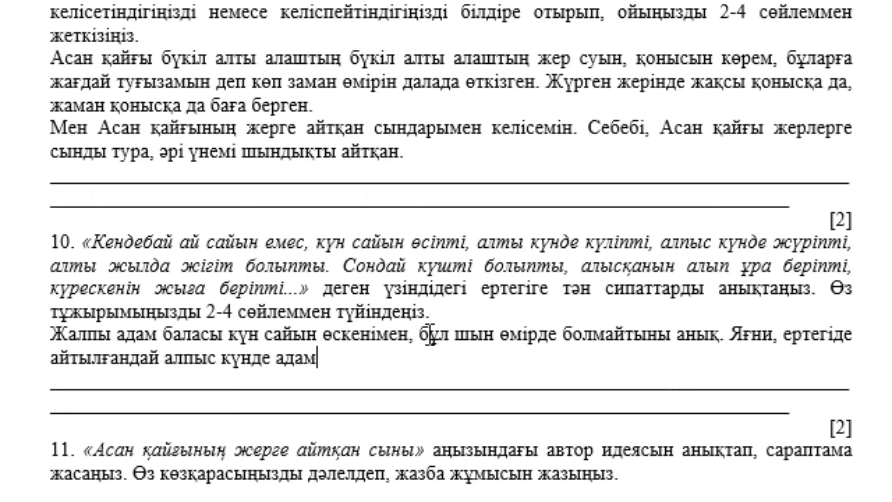
{"action": "type", "text": " баласы ж"}
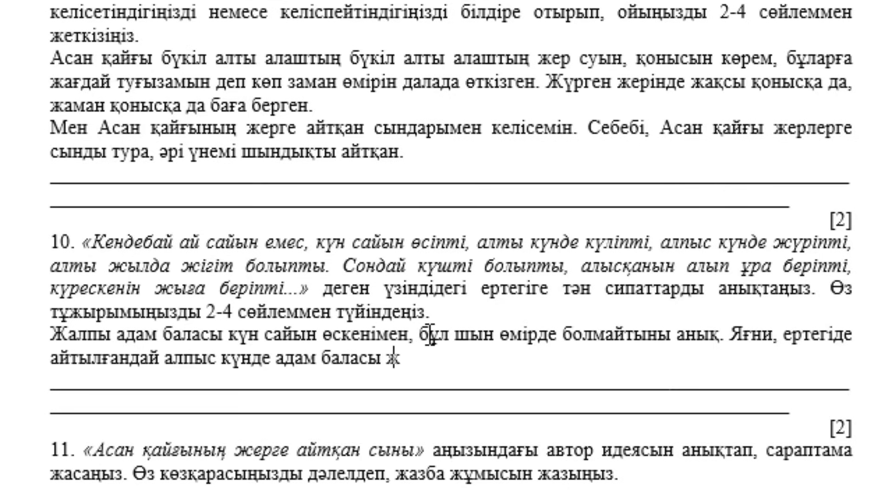
{"action": "type", "text": "үріп кет"}
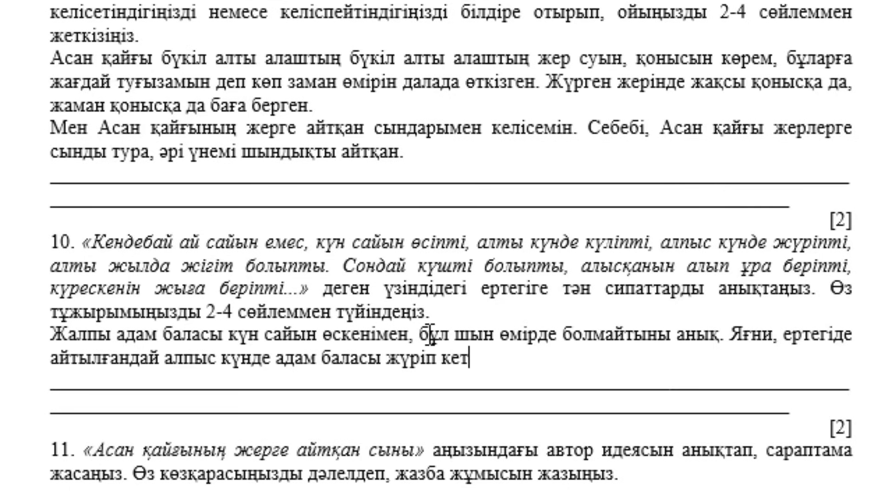
{"action": "type", "text": "пейді, со"}
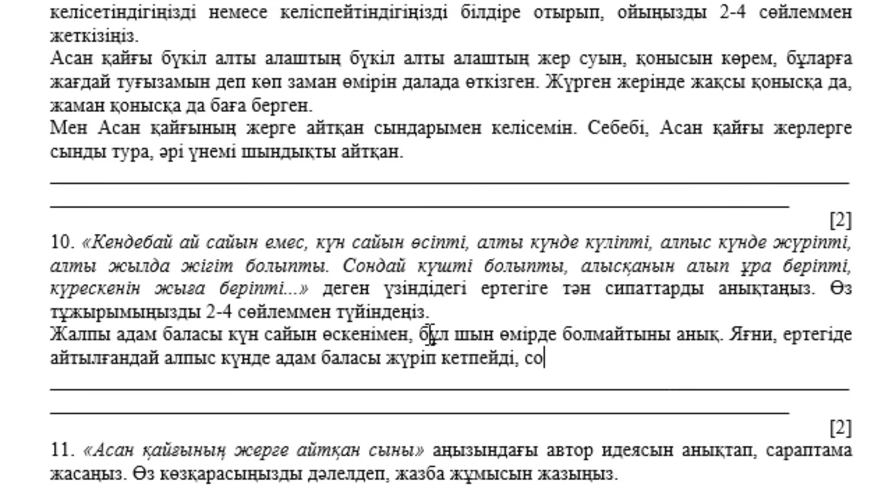
{"action": "type", "text": "ндықтан"}
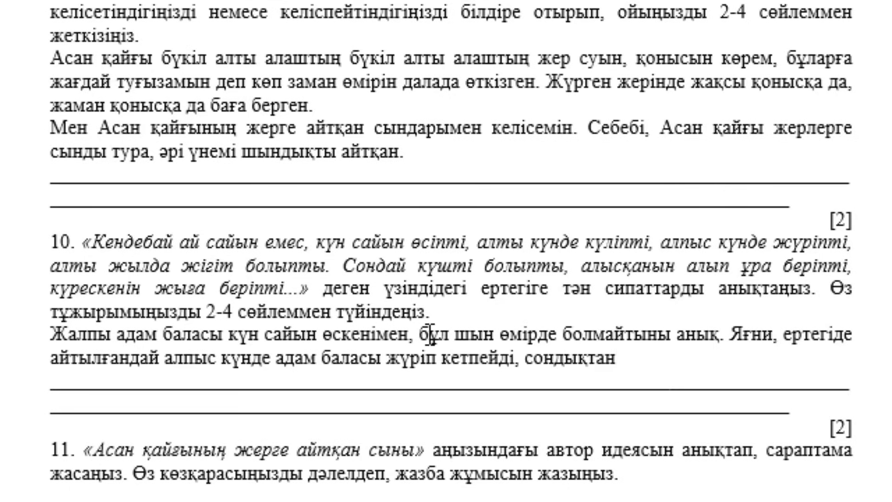
{"action": "type", "text": " бұ"}
{"action": "type", "text": "лсипа"}
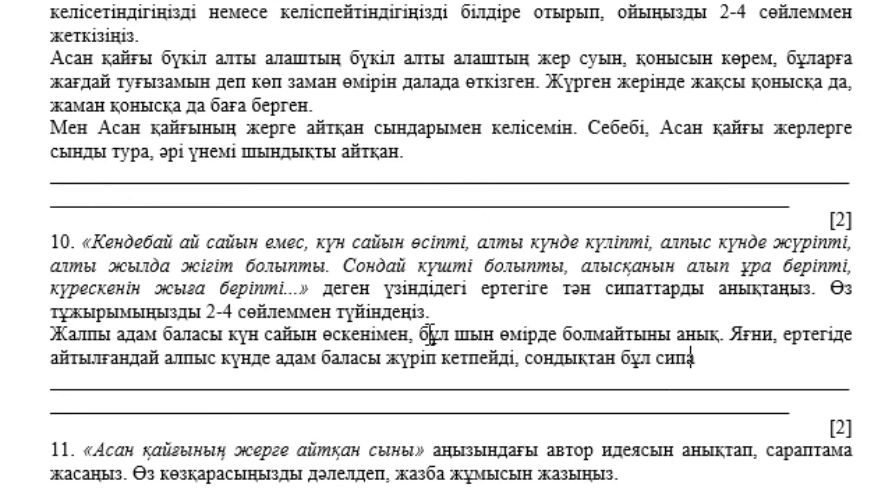
{"action": "type", "text": "тты мен ер"}
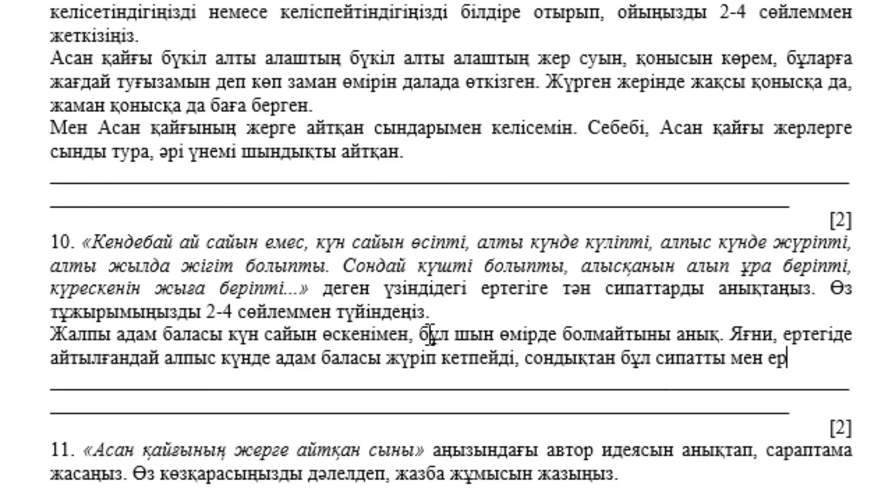
{"action": "type", "text": "тегіге ті"}
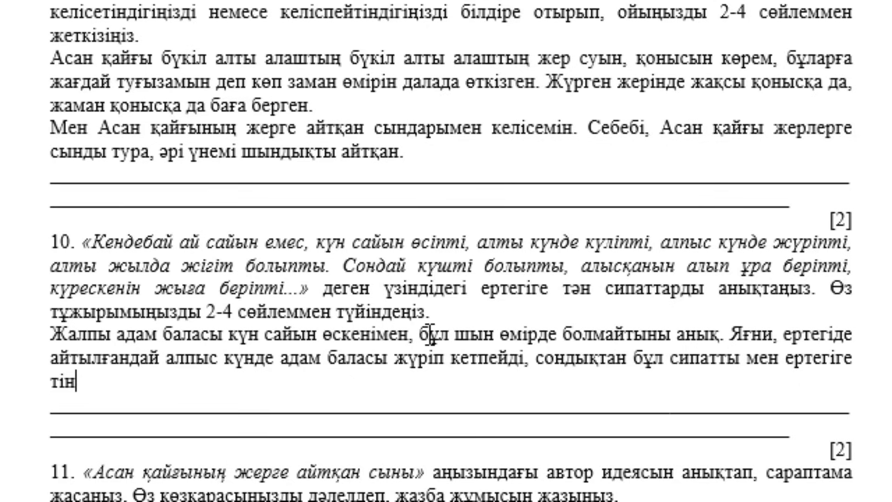
{"action": "key", "text": "BackSpace"}
{"action": "type", "text": "ән"}
{"action": "type", "text": " деп есепте"}
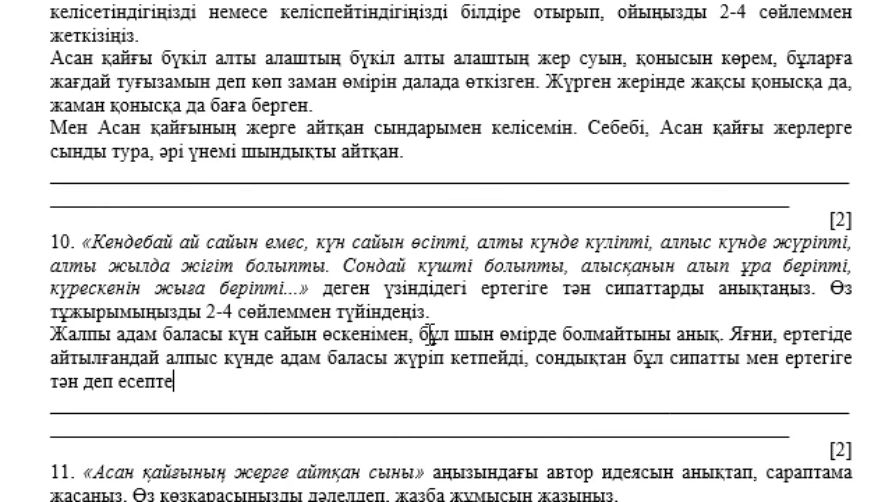
{"action": "type", "text": "ймін."}
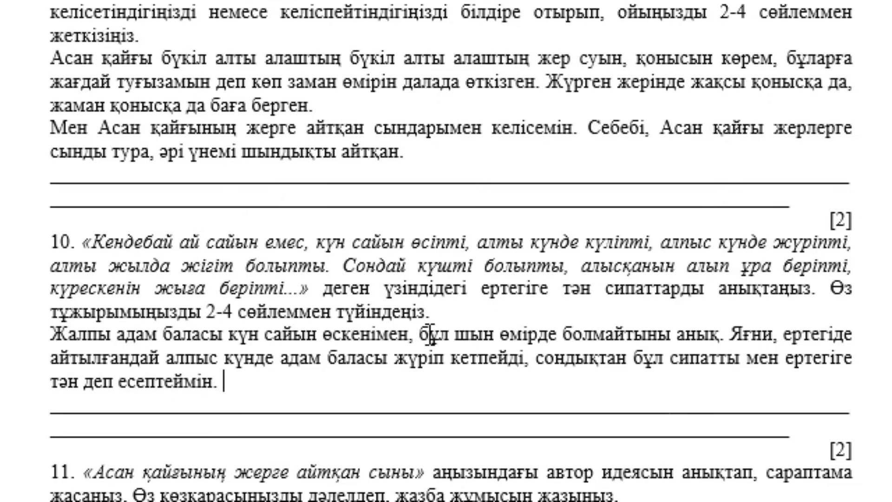
On a new line, add 'Шын мәнінде адам баласы жыл сайын өсіп, есейеді деп ойлаймын' plus age, height, weight, mind maturing.
{"action": "key", "text": "Return"}
{"action": "type", "text": "Шы"}
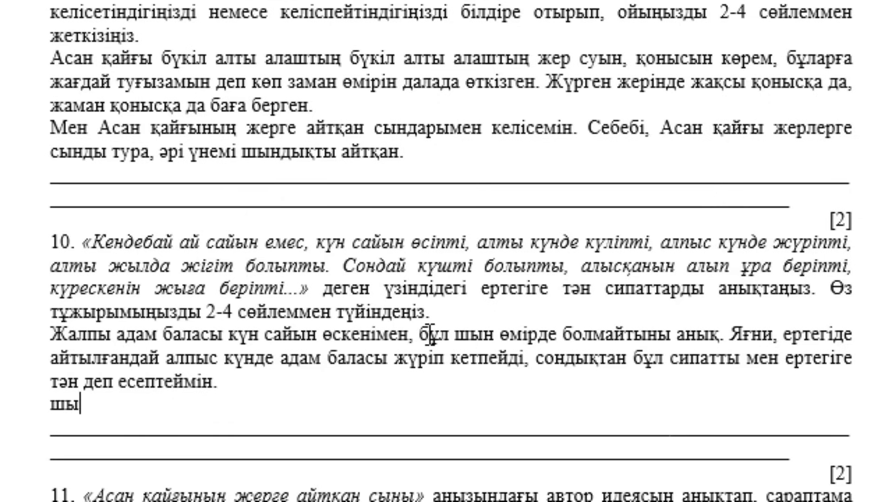
{"action": "type", "text": "н мәнінде а"}
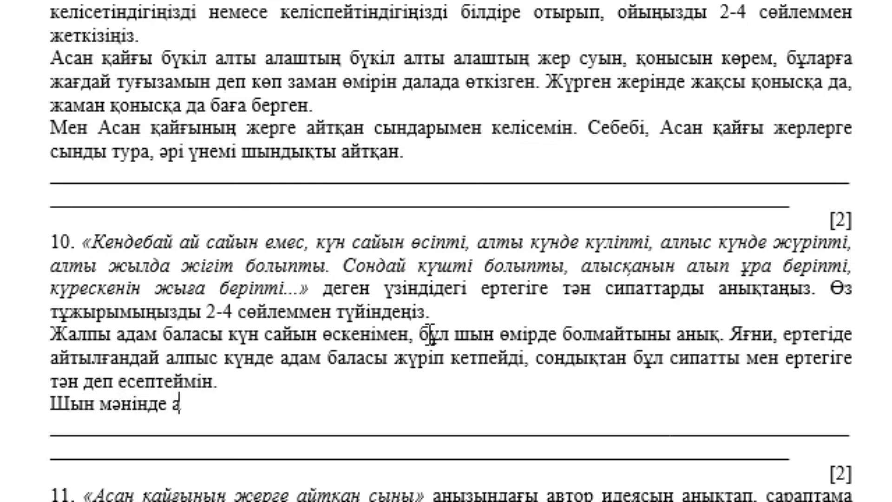
{"action": "type", "text": "дам баласы,"}
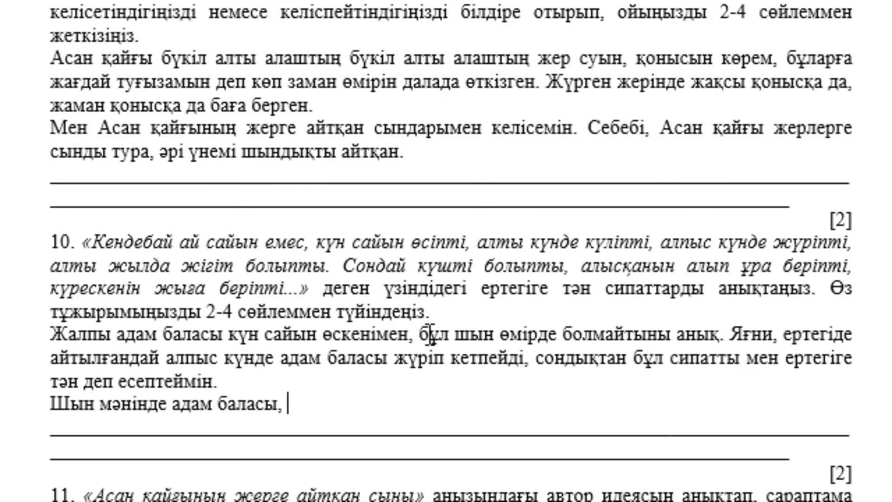
{"action": "type", "text": " жыл са"}
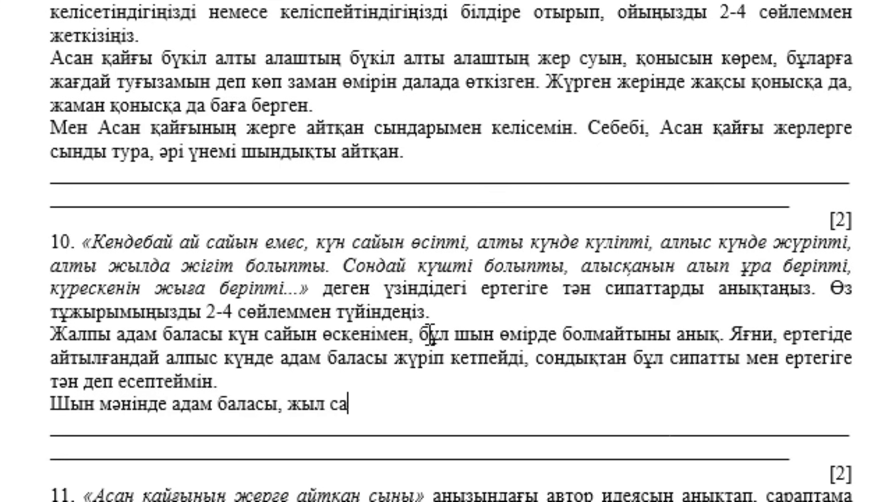
{"action": "type", "text": "йын өсі"}
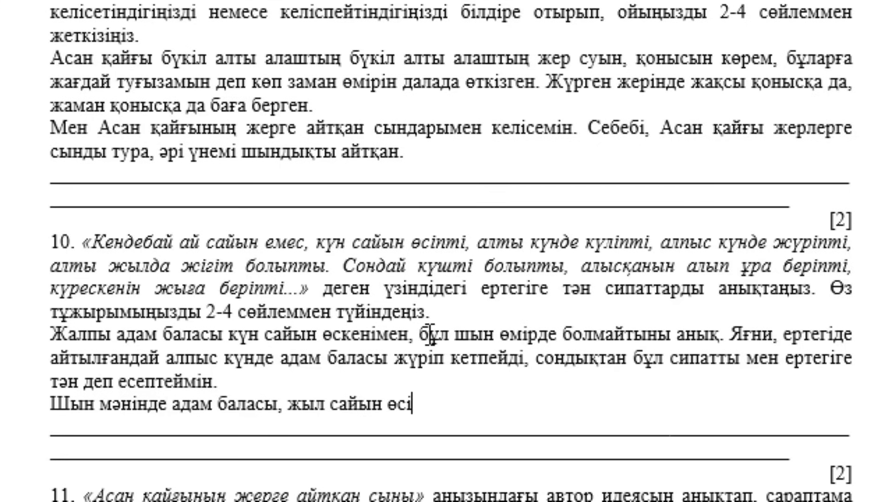
{"action": "type", "text": "п,есе"}
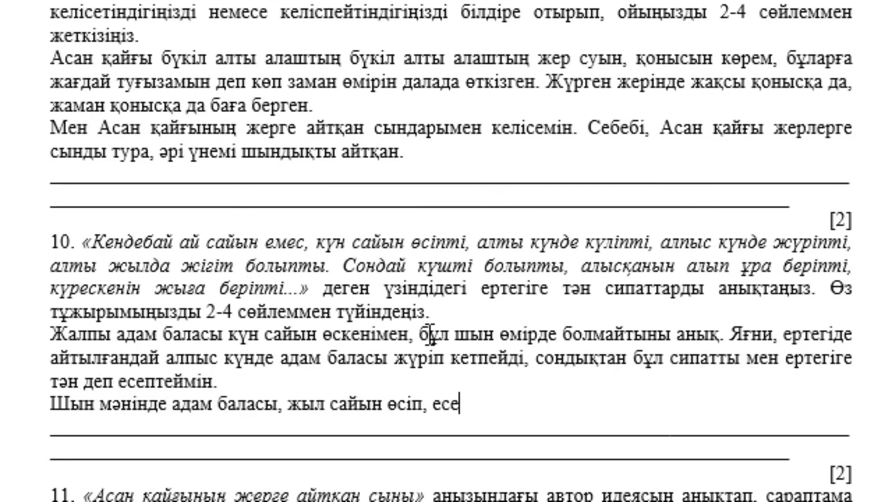
{"action": "type", "text": "е"}
{"action": "type", "text": "дідеп ой"}
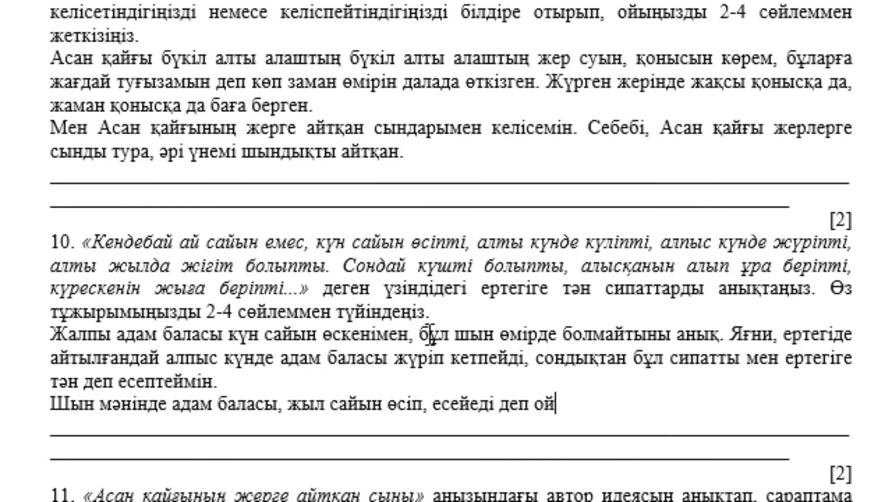
{"action": "type", "text": "лаймын"}
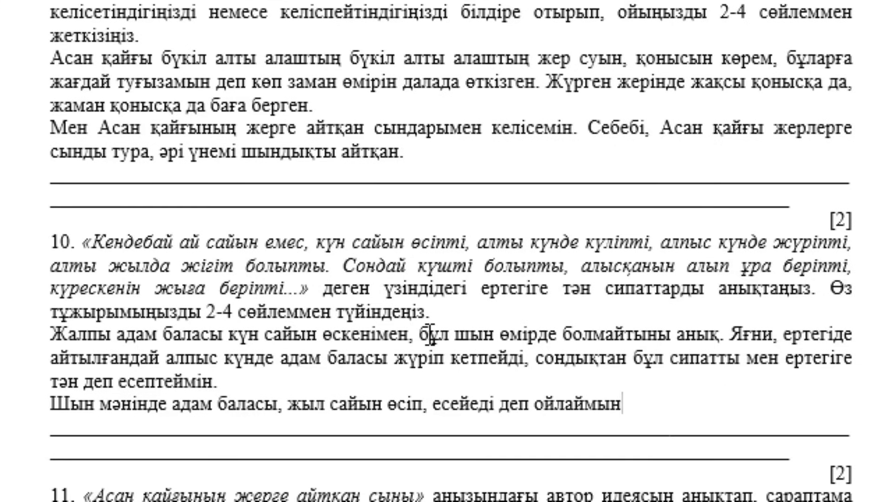
{"action": "type", "text": ". адамны"}
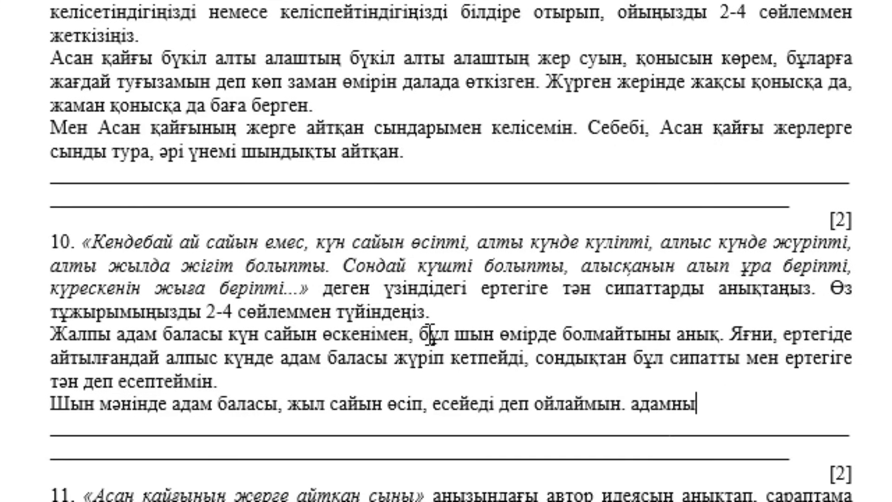
{"action": "type", "text": "ң жасы"}
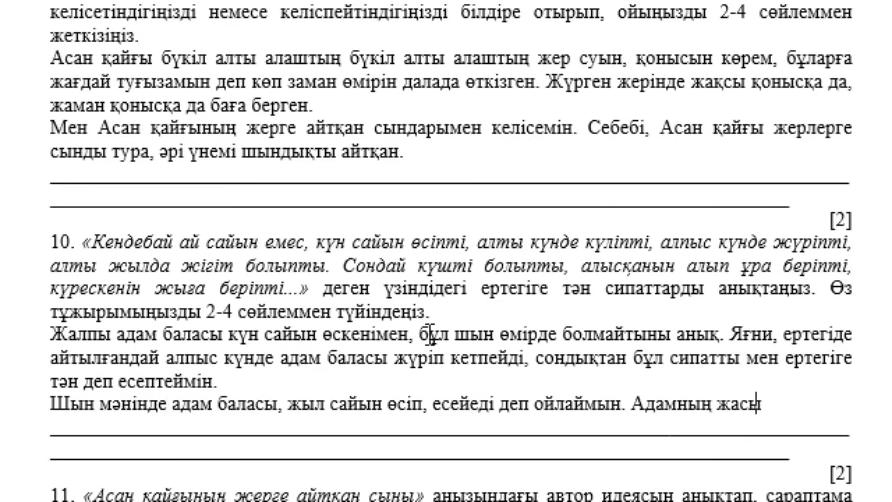
{"action": "type", "text": ", бойы,"}
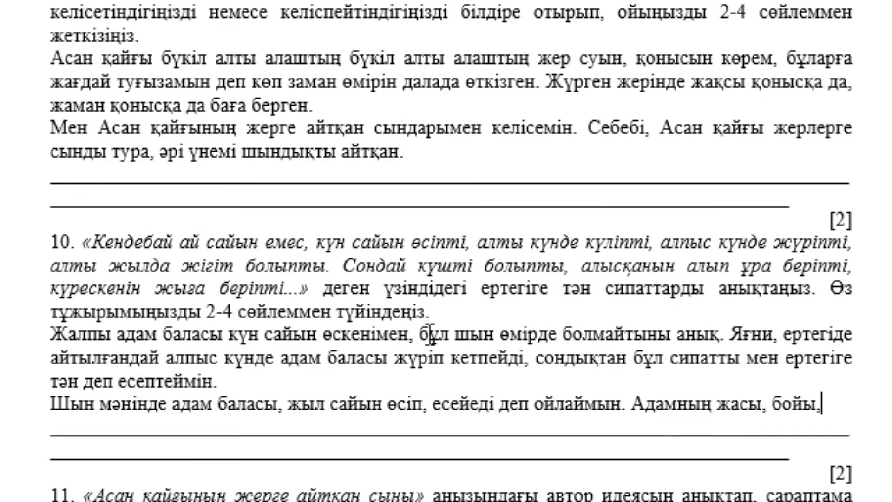
{"action": "type", "text": "салмағы"}
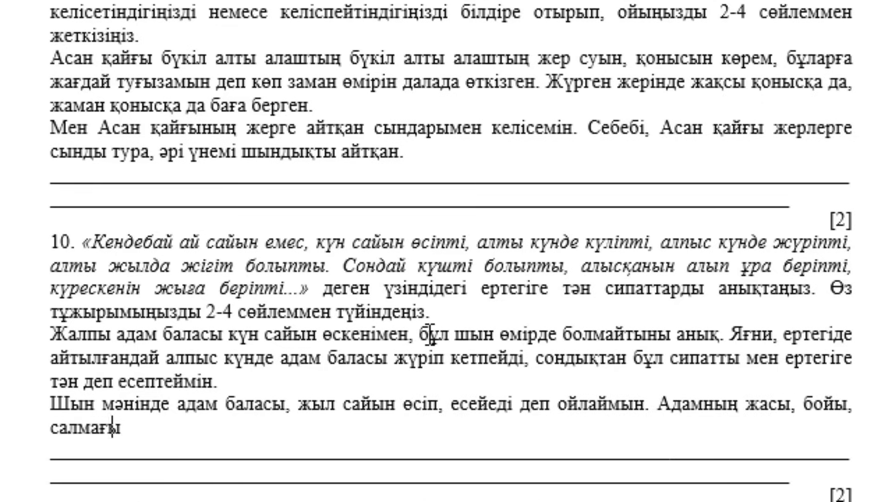
{"action": "type", "text": ", ақы"}
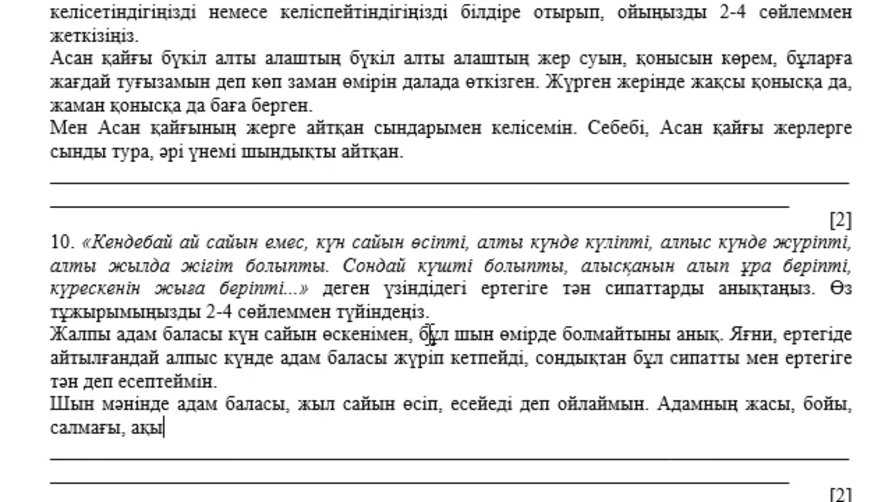
{"action": "type", "text": "лыесей"}
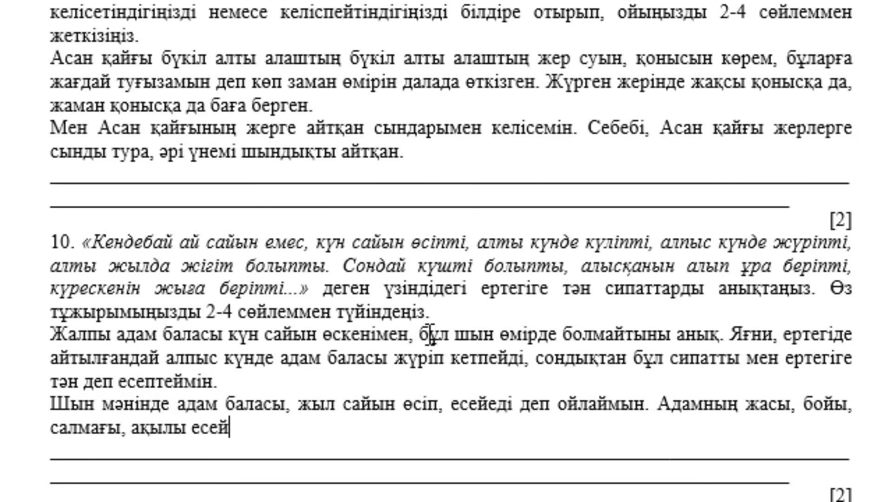
{"action": "type", "text": "е келе ж"}
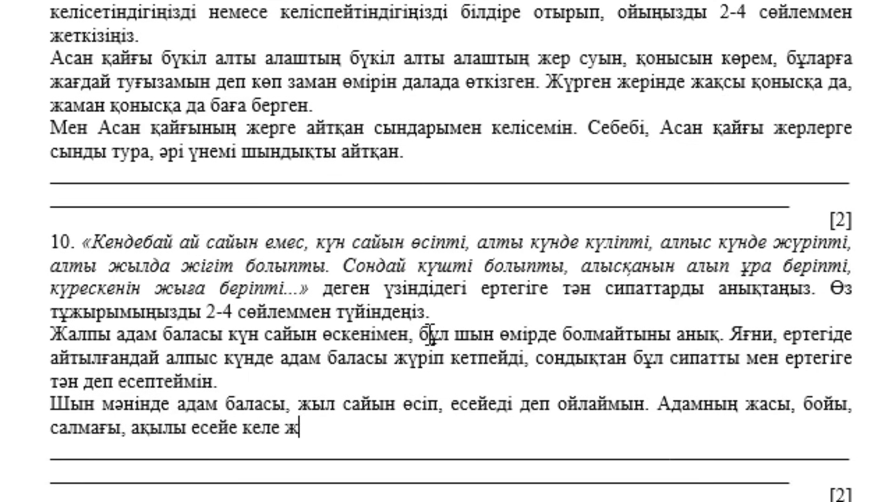
{"action": "type", "text": "етіле баста"}
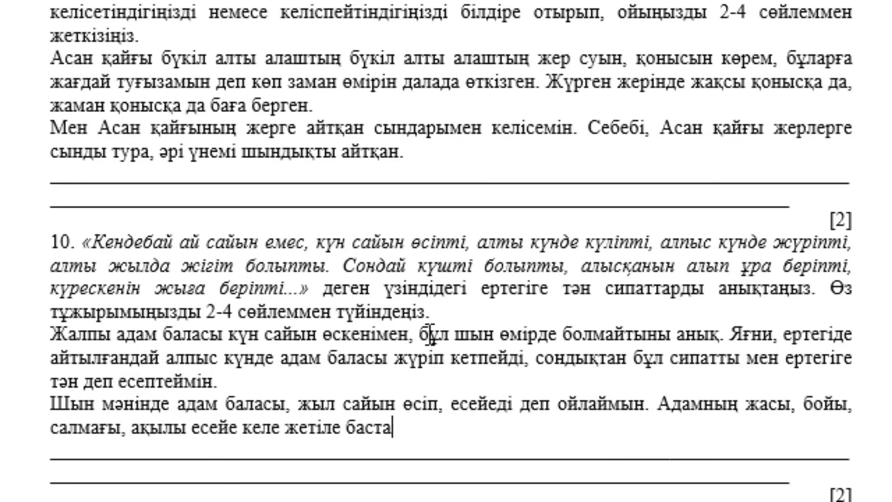
{"action": "type", "text": "йды."}
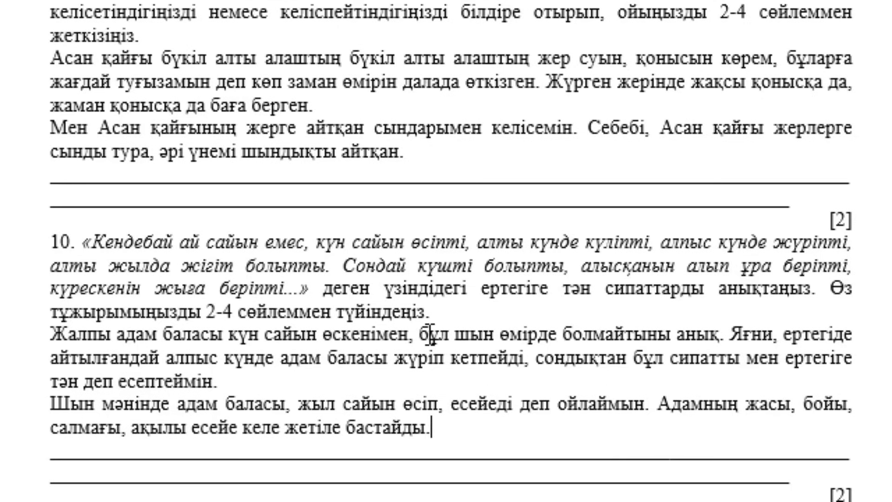
Begin question 11's answer on Asan Kaigy's dream homeland and hunger, poverty, jut, disaster, feuding wars.
{"action": "scroll", "coordinate": [431, 335], "scroll_direction": "down", "scroll_amount": 2}
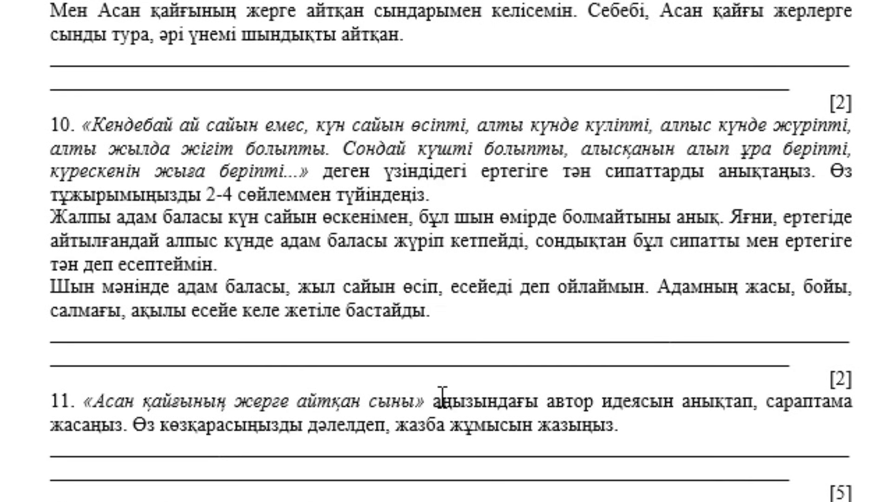
{"action": "left_click", "coordinate": [640, 426]}
{"action": "key", "text": "Return"}
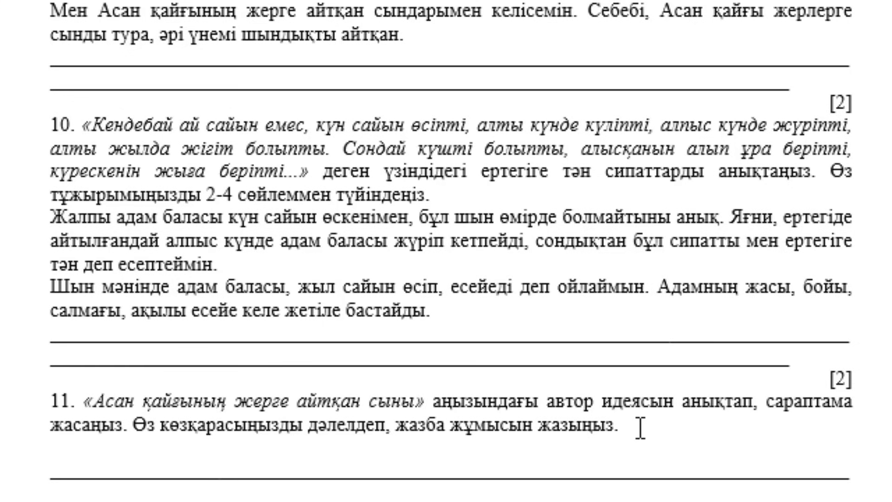
{"action": "type", "text": "аса"}
{"action": "type", "text": "н қайғының "}
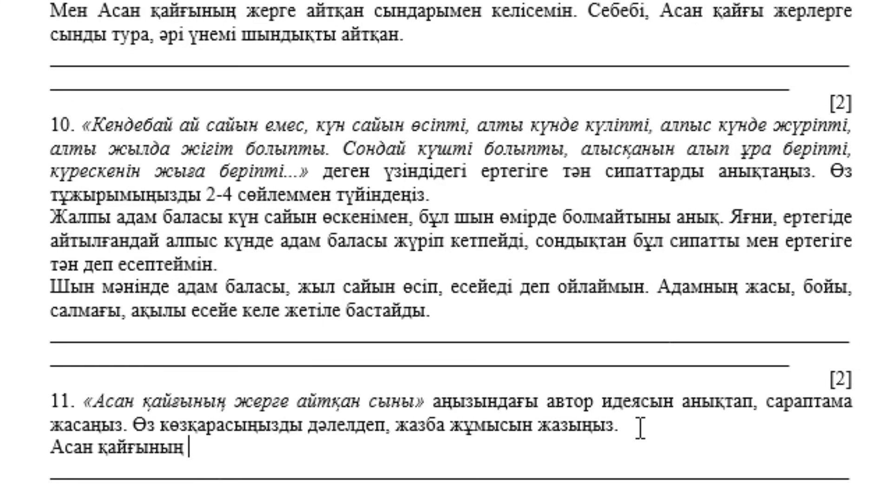
{"action": "type", "text": "негізгі арма"}
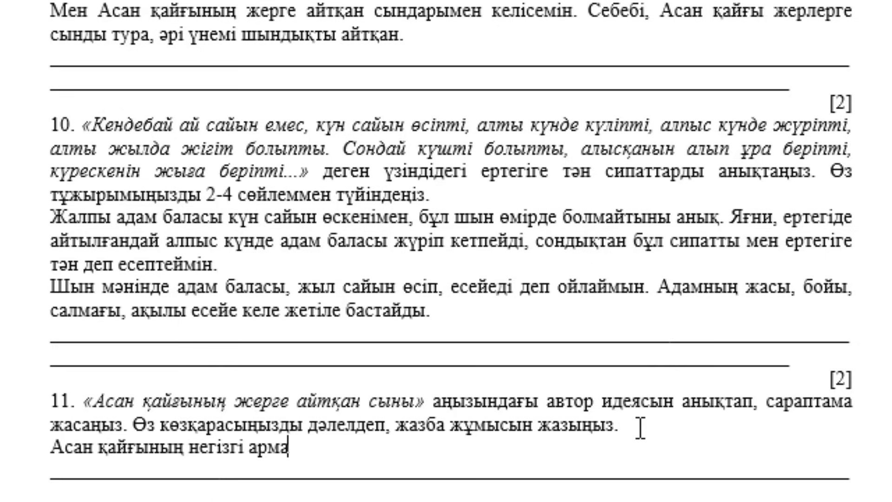
{"action": "type", "text": "ны - ха"}
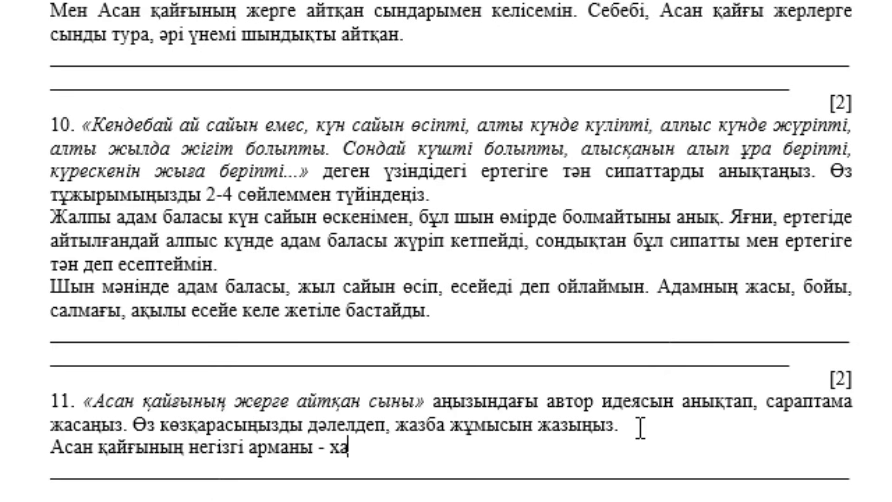
{"action": "type", "text": "лыққа "}
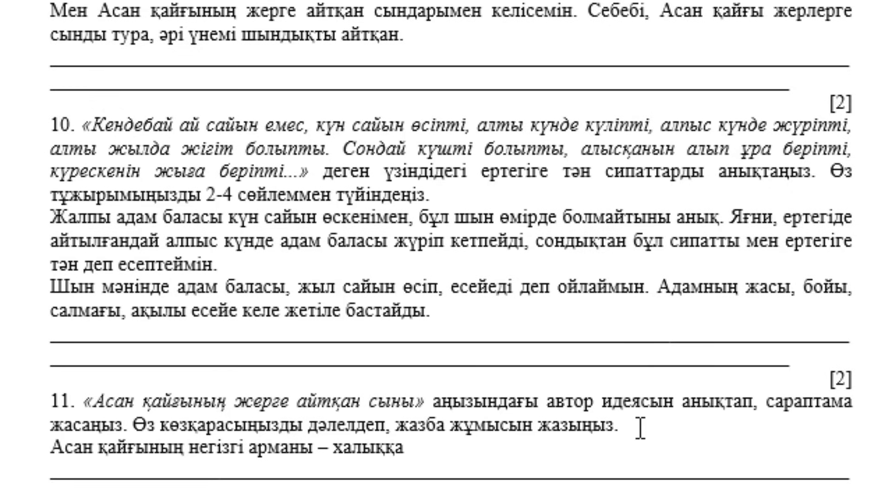
{"action": "type", "text": "жайлы қоны"}
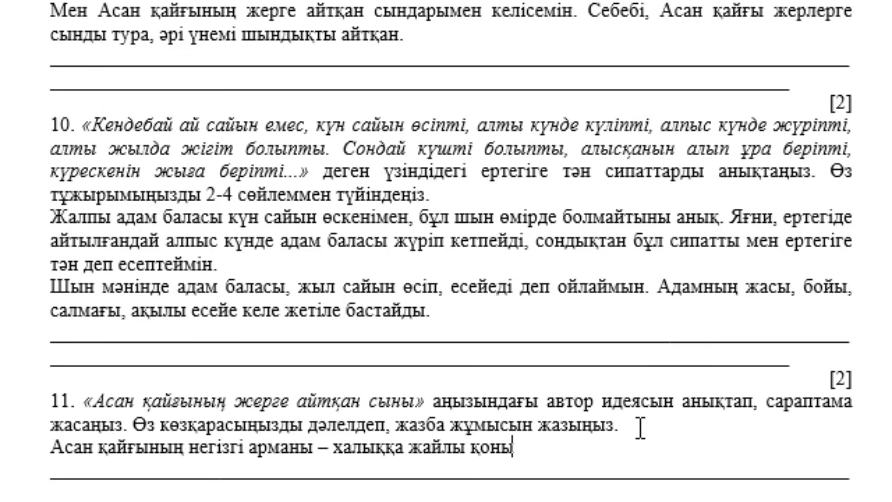
{"action": "type", "text": "с"}
{"action": "type", "text": " із"}
{"action": "type", "text": "деу."}
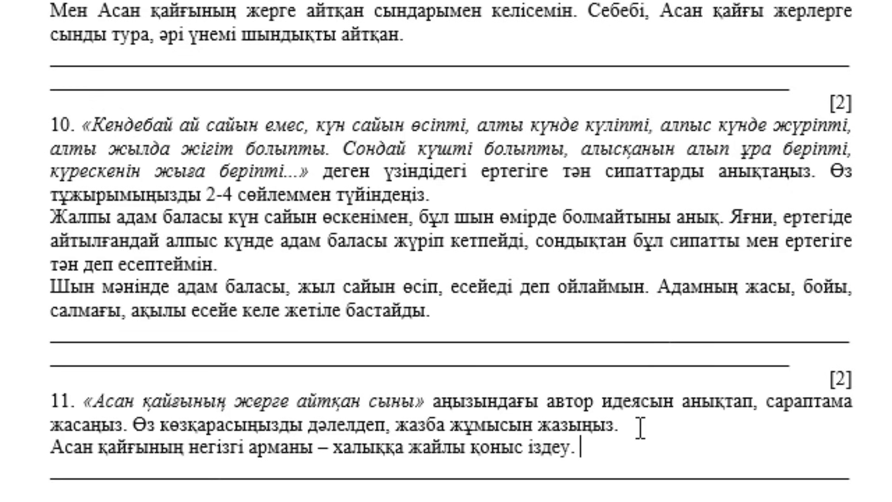
{"action": "type", "text": "асан қа"}
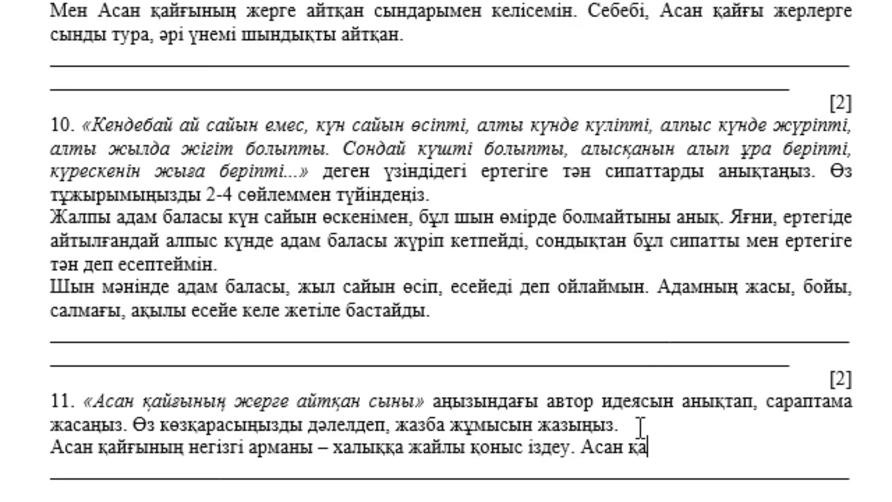
{"action": "type", "text": "йғы"}
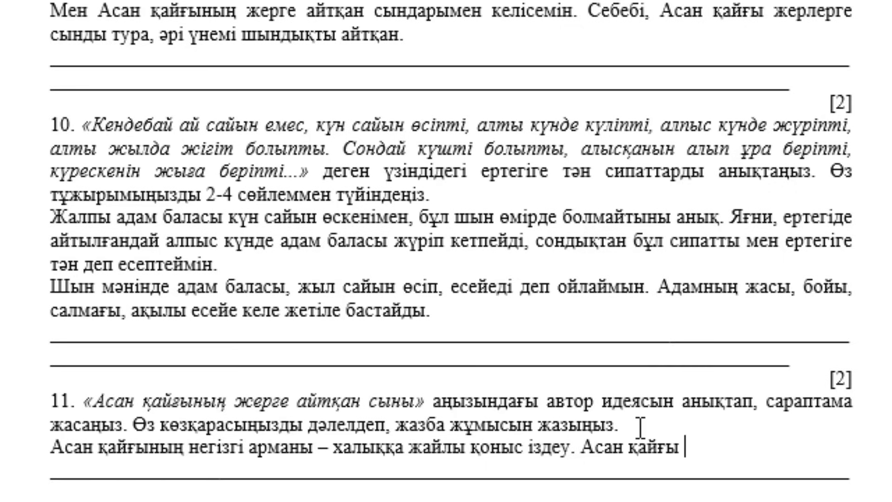
{"action": "type", "text": "өз заманын"}
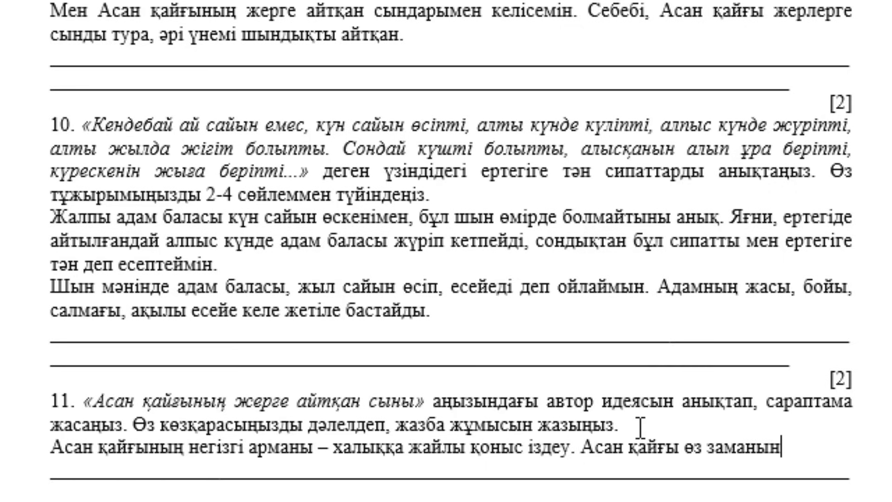
{"action": "type", "text": "дағық"}
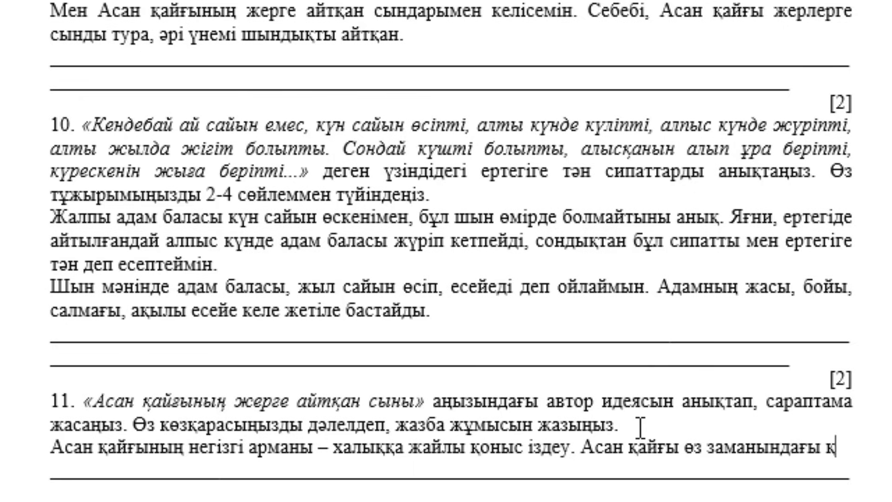
{"action": "type", "text": "оғамдық"}
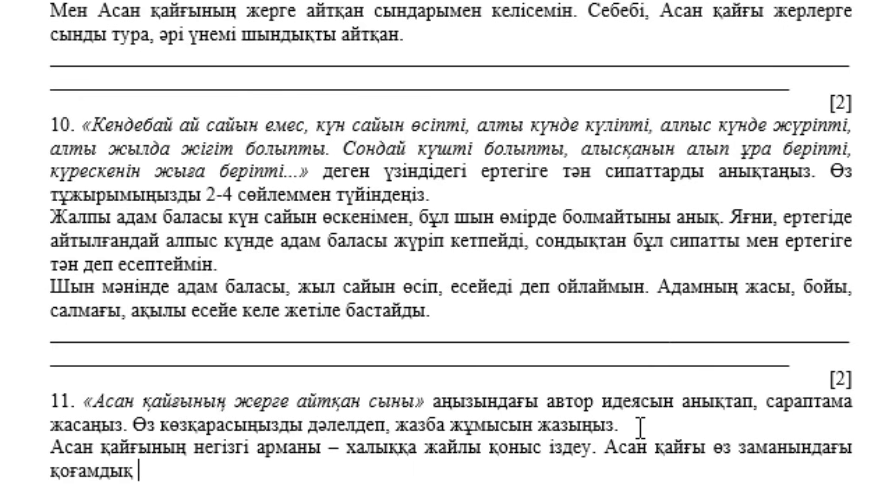
{"action": "type", "text": "өң"}
{"action": "type", "text": "ірге"}
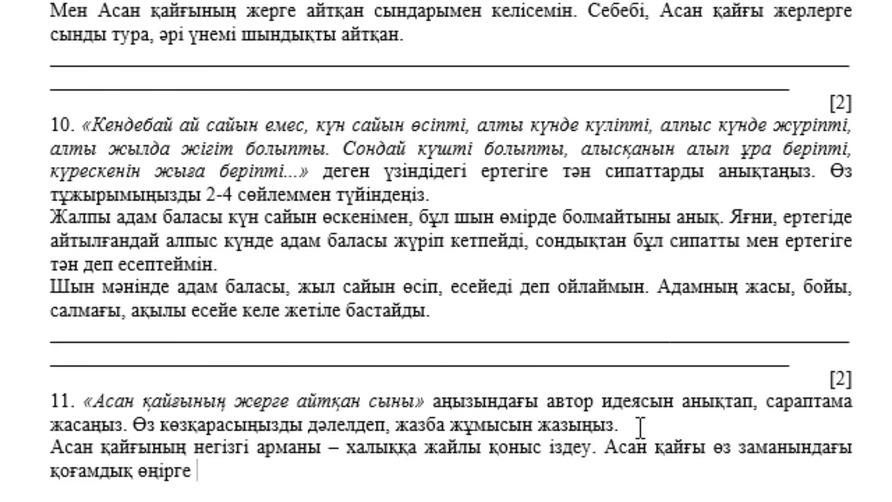
{"action": "type", "text": "үңі"}
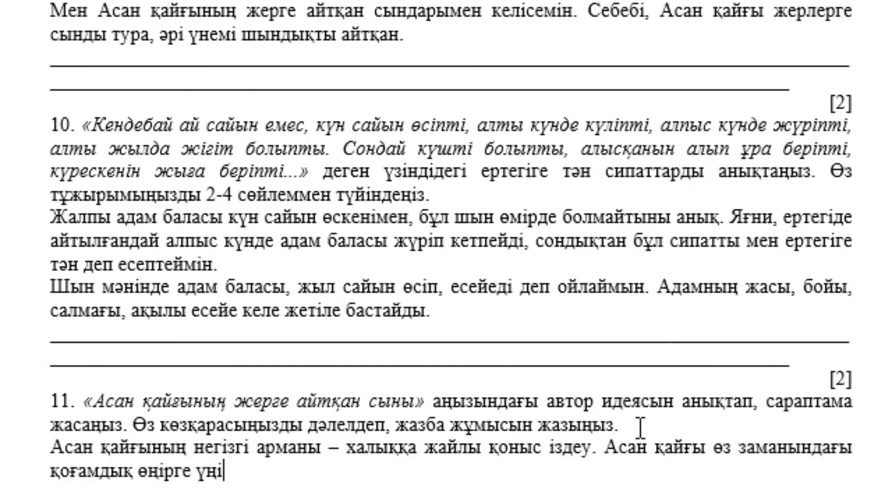
{"action": "type", "text": "ле қарап"}
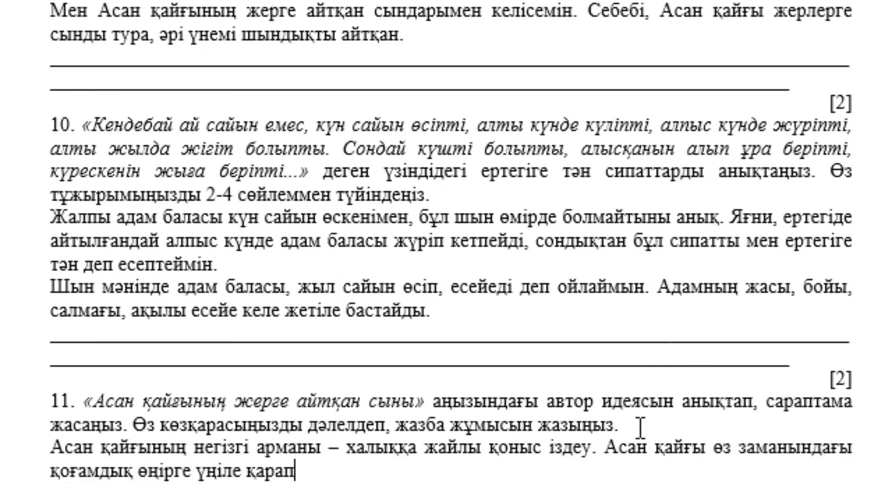
{"action": "type", "text": ", хал"}
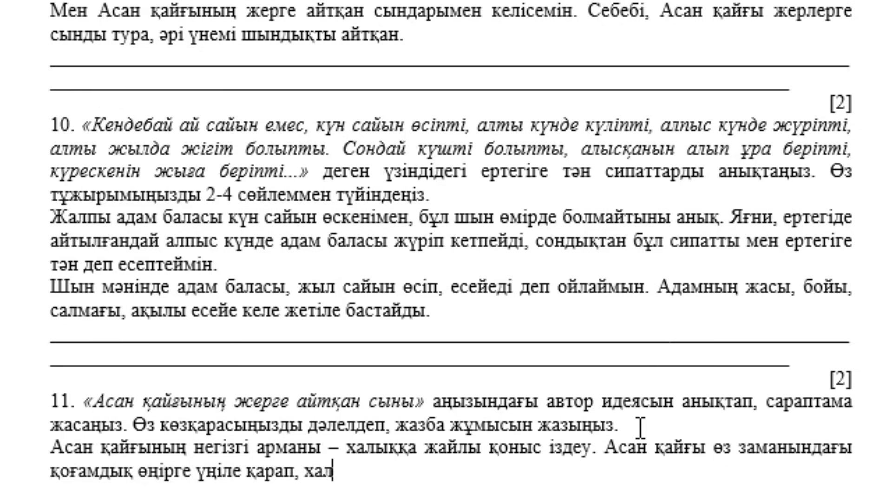
{"action": "type", "text": "ықтың"}
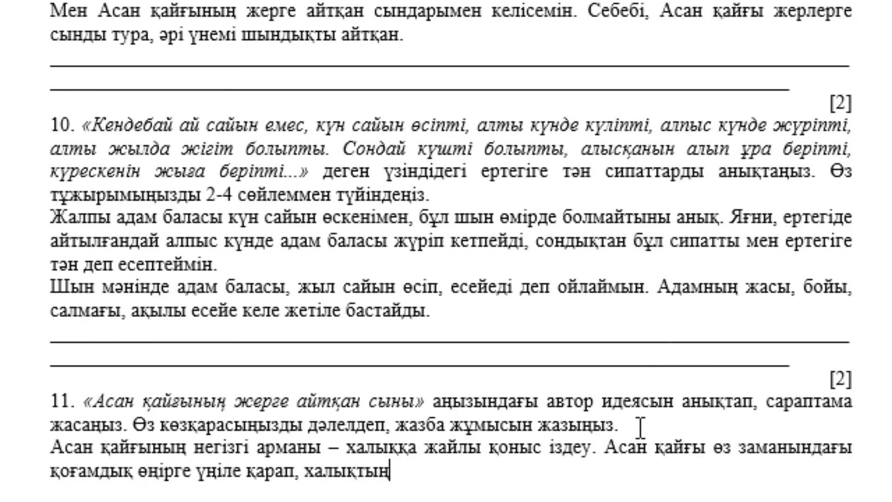
{"action": "type", "text": " ауыр"}
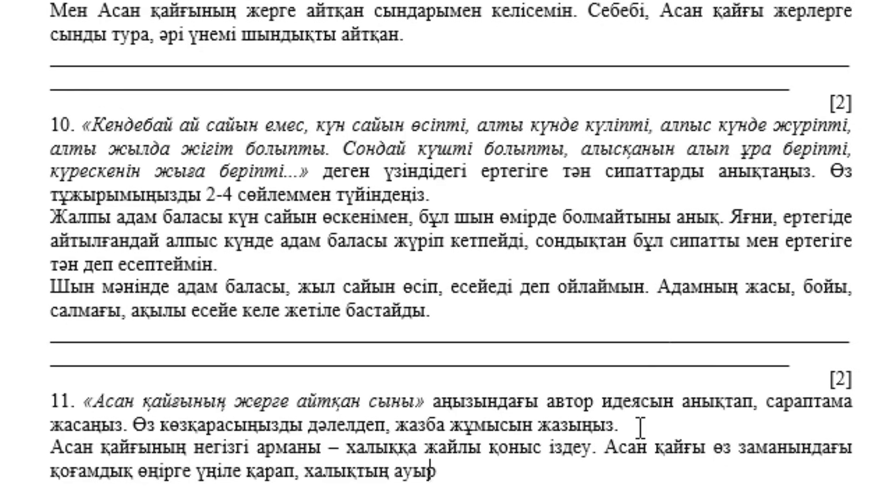
{"action": "type", "text": " аза"}
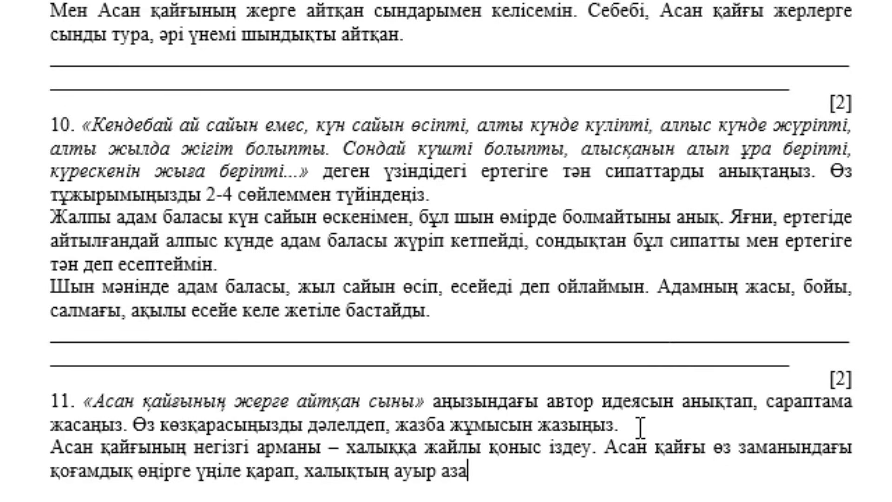
{"action": "type", "text": "бын,"}
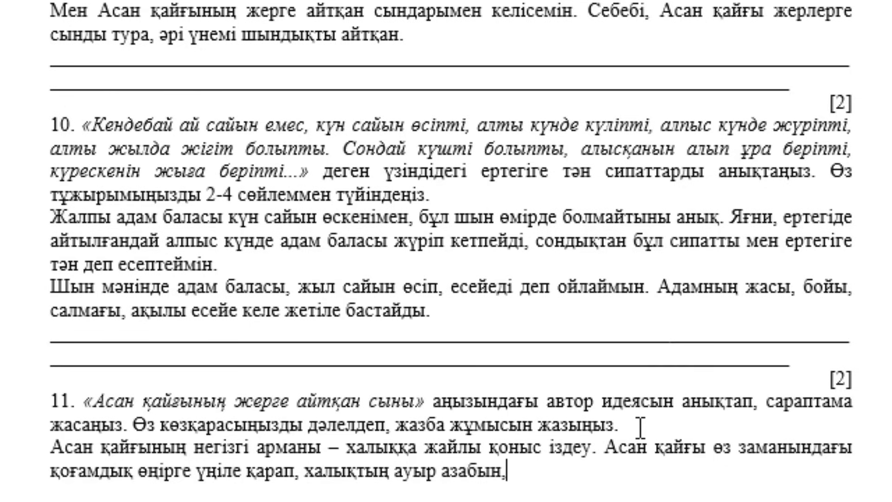
{"action": "type", "text": " а"}
{"action": "type", "text": "ш жала"}
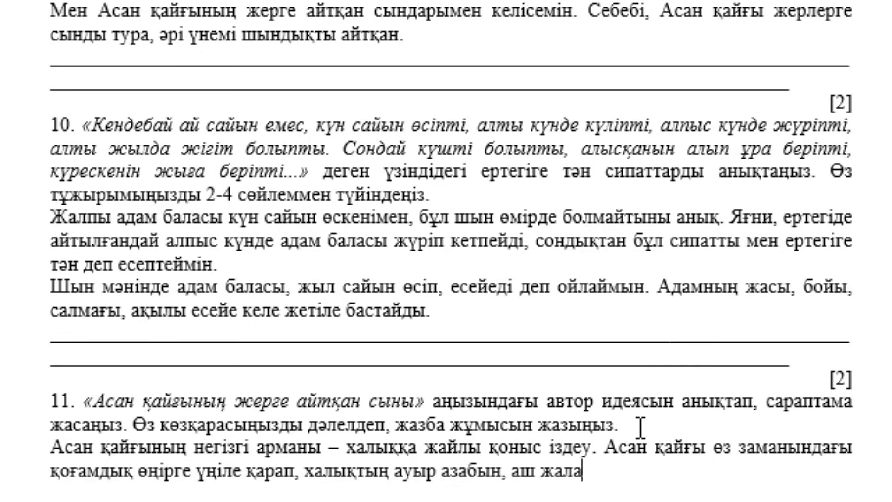
{"action": "type", "text": "ңашты"}
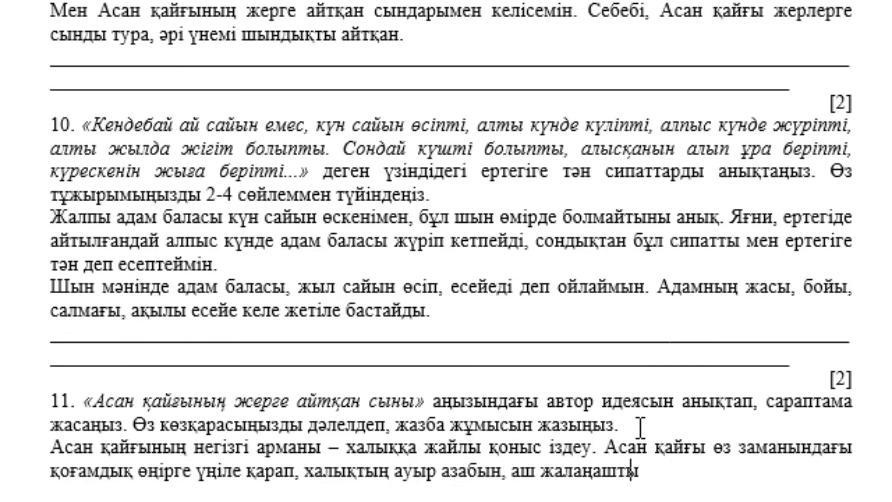
{"action": "type", "text": "қ, "}
{"action": "type", "text": "жұт,"}
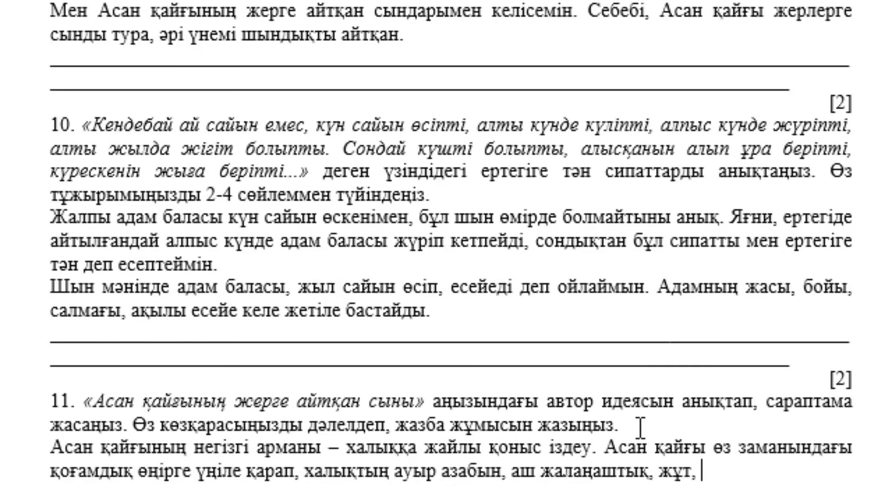
{"action": "type", "text": " апат, "}
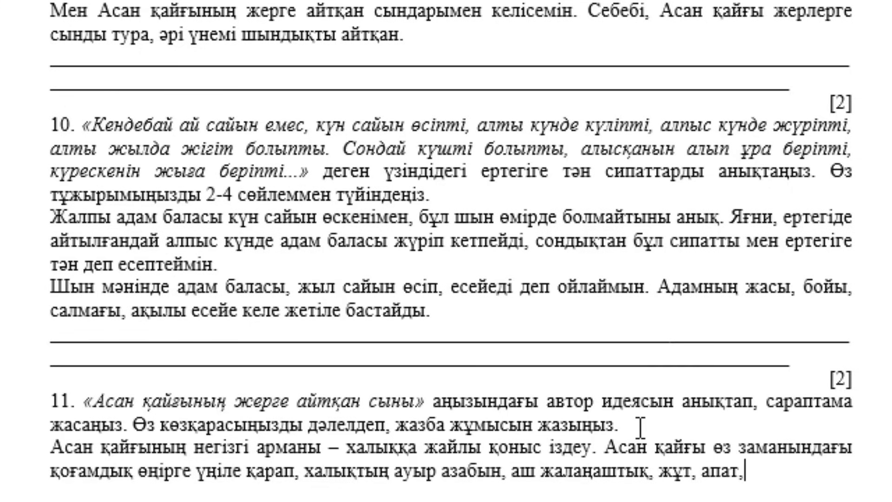
{"action": "type", "text": "өз"}
{"action": "type", "text": "ара"}
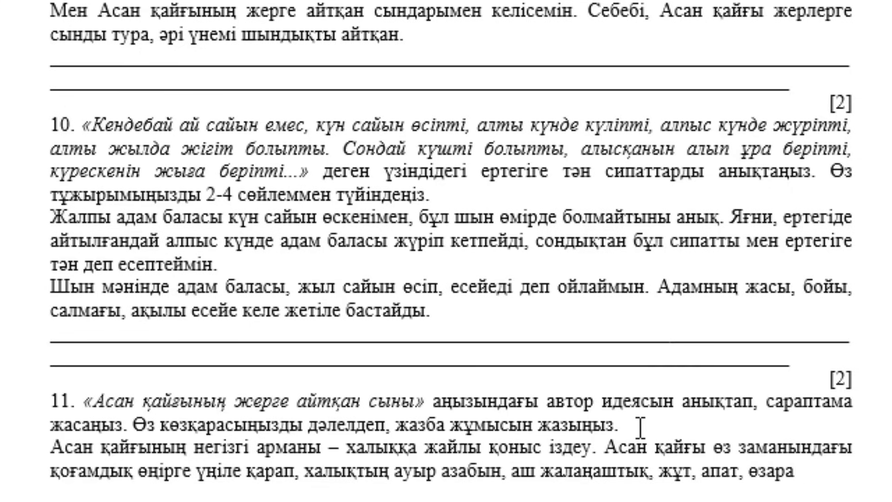
{"action": "type", "text": " қырқыс"}
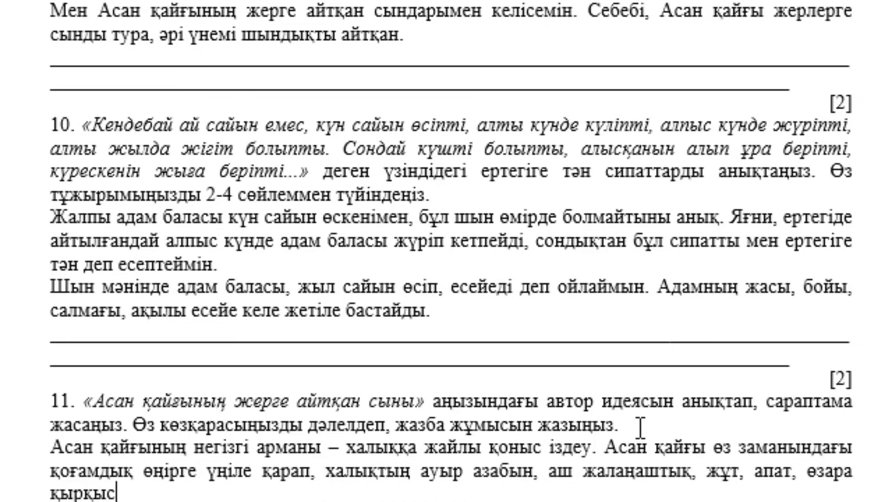
{"action": "type", "text": "қан ж"}
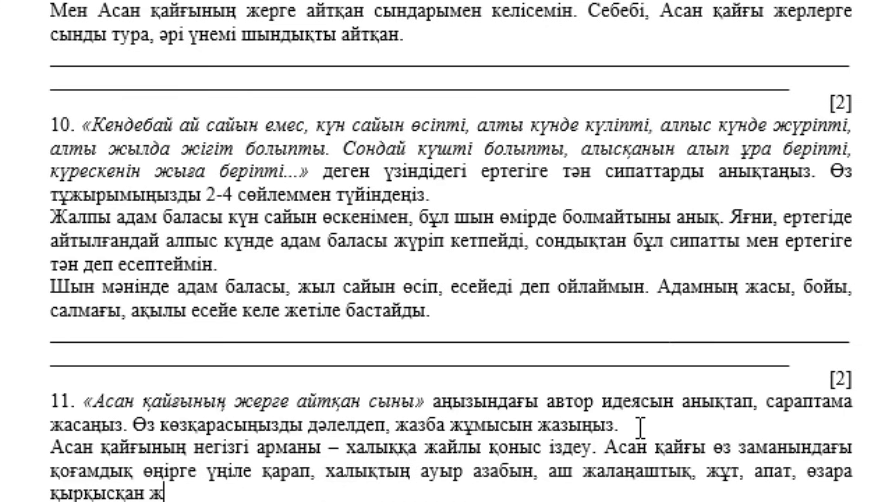
{"action": "type", "text": "аугерші"}
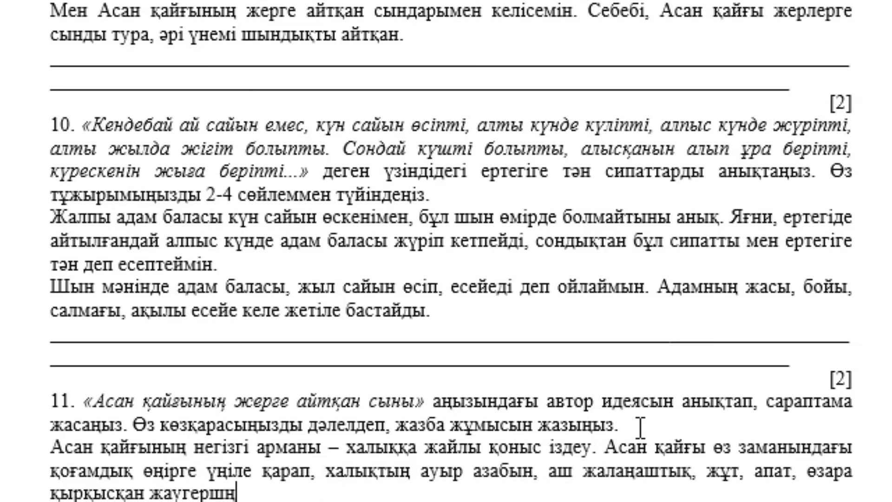
{"action": "type", "text": "ілік"}
{"action": "key", "text": "Left"}
{"action": "key", "text": "Left"}
{"action": "key", "text": "Left"}
Correct 'жаугершілік' and append ', әлеуметтік теңсіздікті көріп назаланады, қайғырады.'.
{"action": "key", "text": "BackSpace"}
{"action": "scroll", "coordinate": [643, 423], "scroll_direction": "down", "scroll_amount": 1}
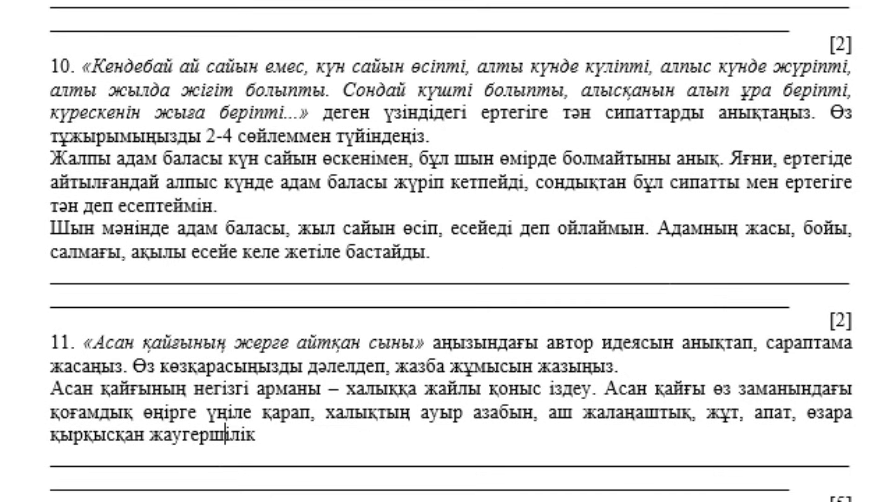
{"action": "left_click", "coordinate": [257, 434]}
{"action": "type", "text": ", "}
{"action": "type", "text": "әлеуме"}
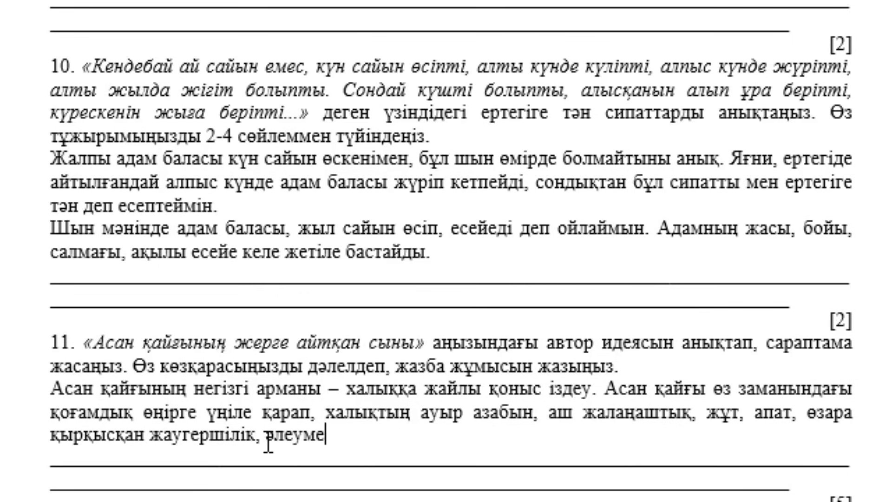
{"action": "type", "text": "ттік тең"}
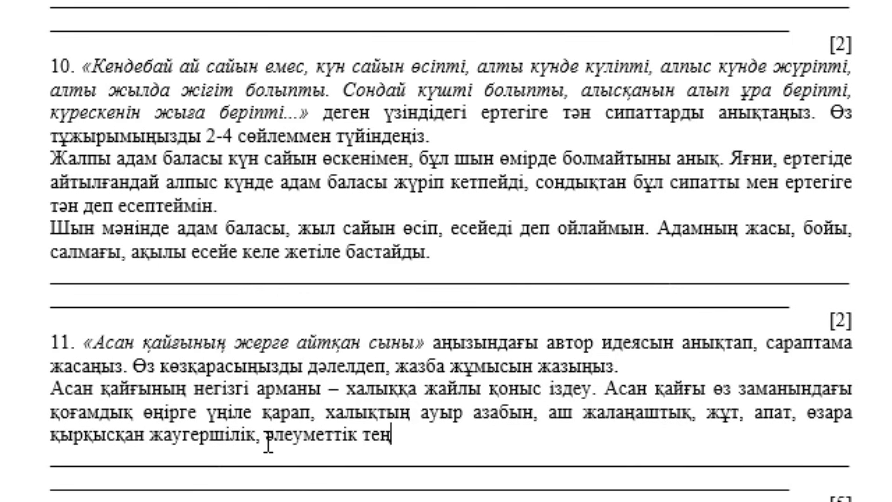
{"action": "type", "text": "сңздікт"}
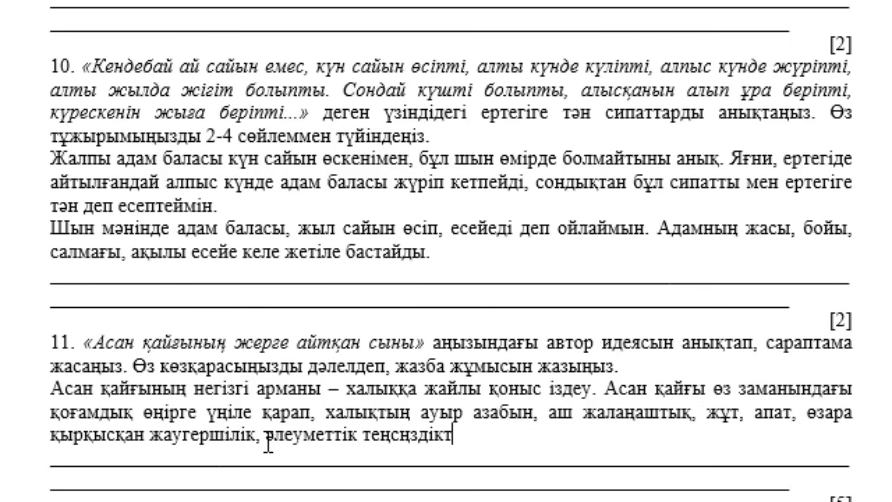
{"action": "type", "text": "і көрі"}
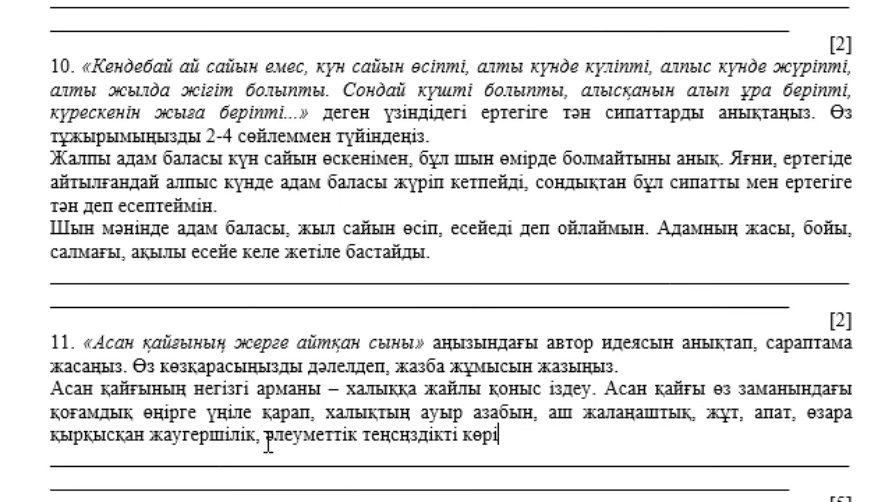
{"action": "type", "text": "п"}
{"action": "type", "text": " наза"}
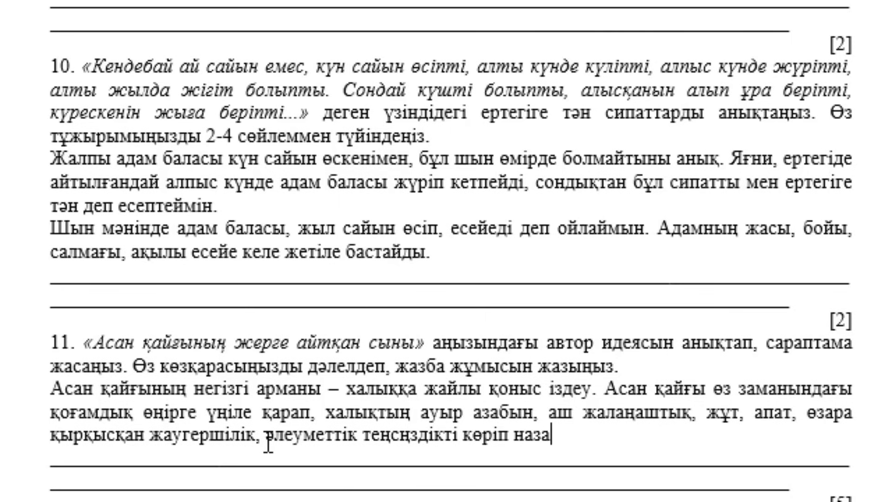
{"action": "type", "text": "ланады, "}
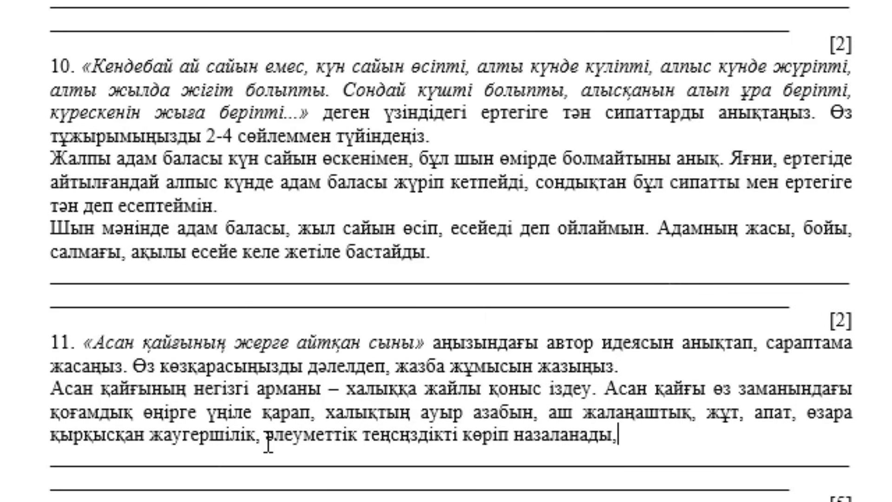
{"action": "type", "text": "қай"}
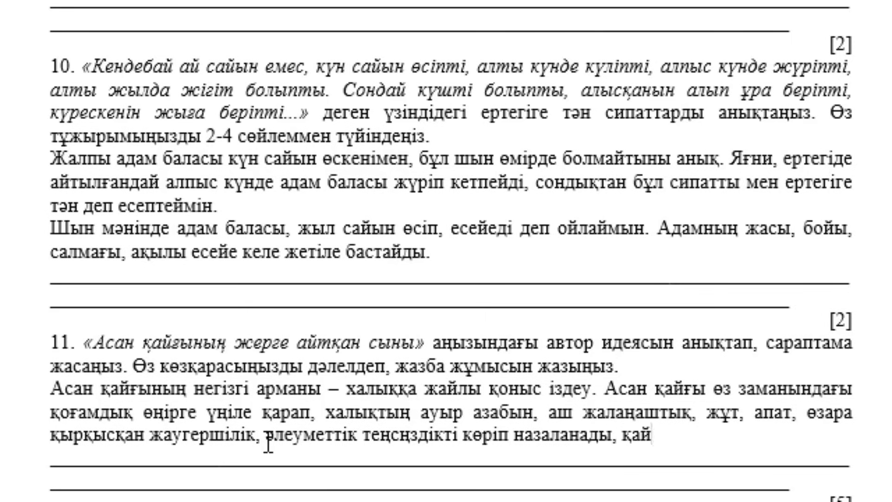
{"action": "type", "text": "ғырады."}
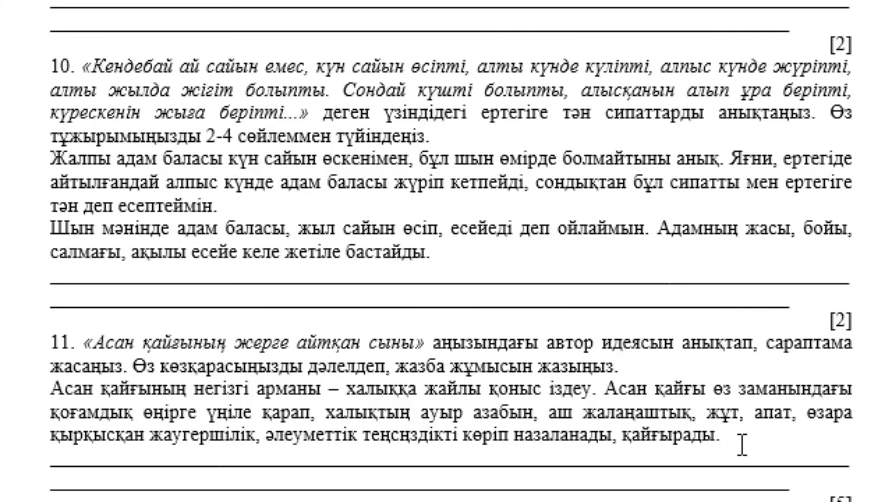
Add 'Оның арман еткен Жерұйығы – суы сүт, топырағы май, тасы алтын, жұрт қайғы қасіреттен аулақ'.
{"action": "type", "text": "Оның арма"}
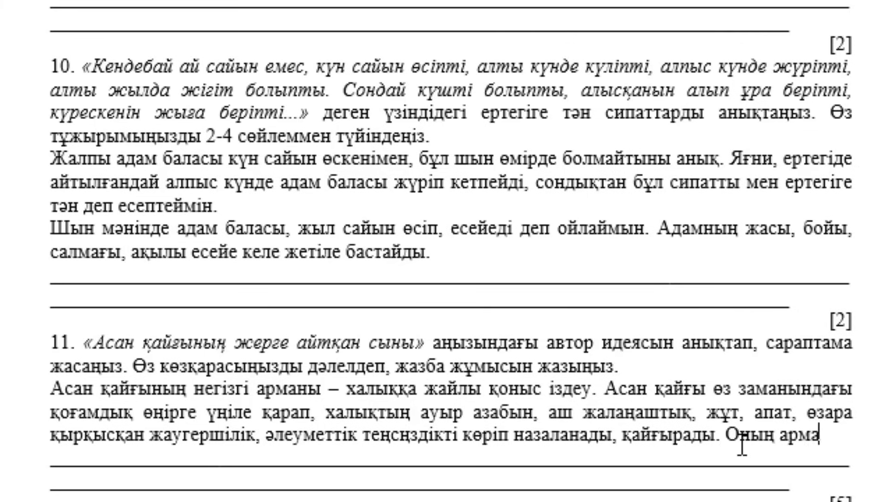
{"action": "type", "text": "н "}
{"action": "type", "text": "етке"}
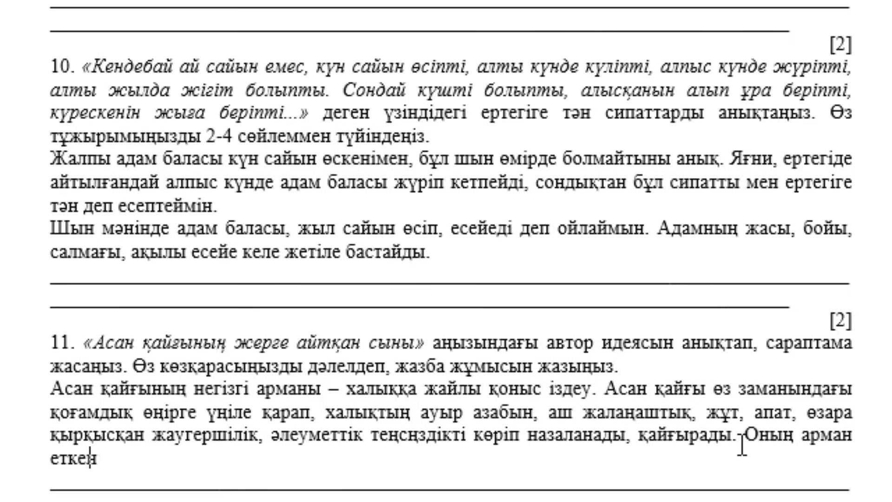
{"action": "type", "text": "н Жер"}
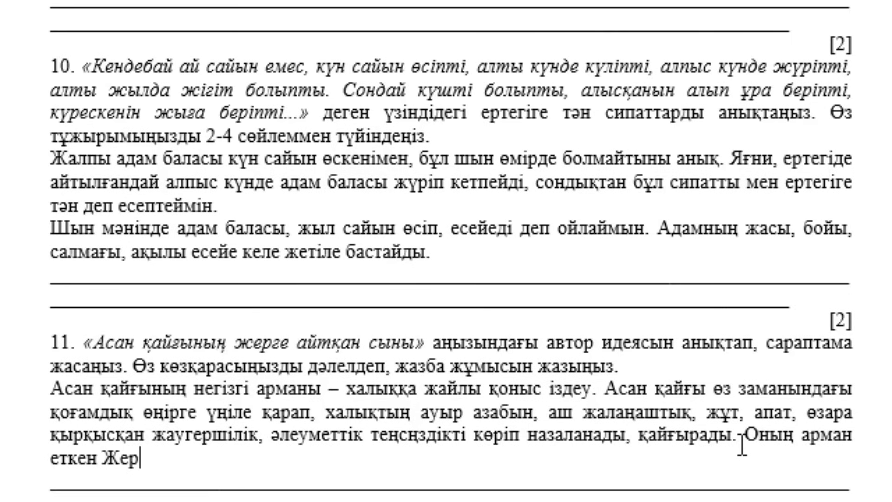
{"action": "type", "text": "ұйығы"}
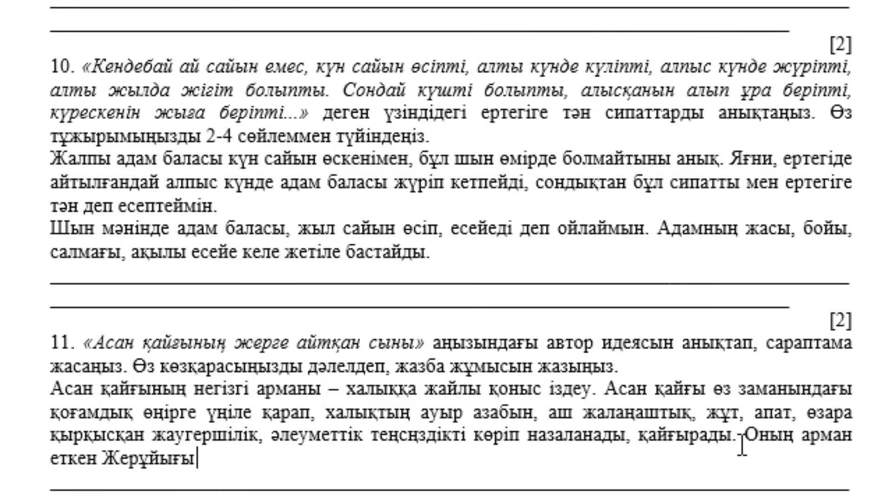
{"action": "type", "text": "- "}
{"action": "type", "text": "уы"}
{"action": "type", "text": " сү"}
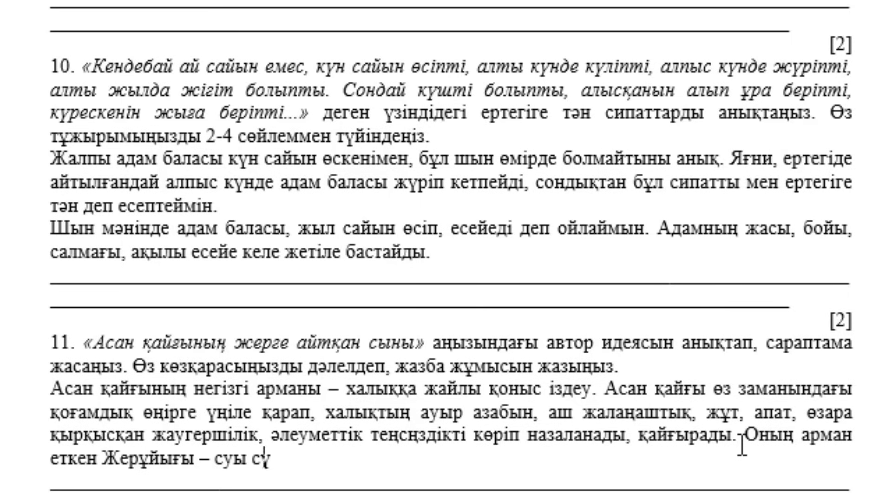
{"action": "type", "text": "т, топ"}
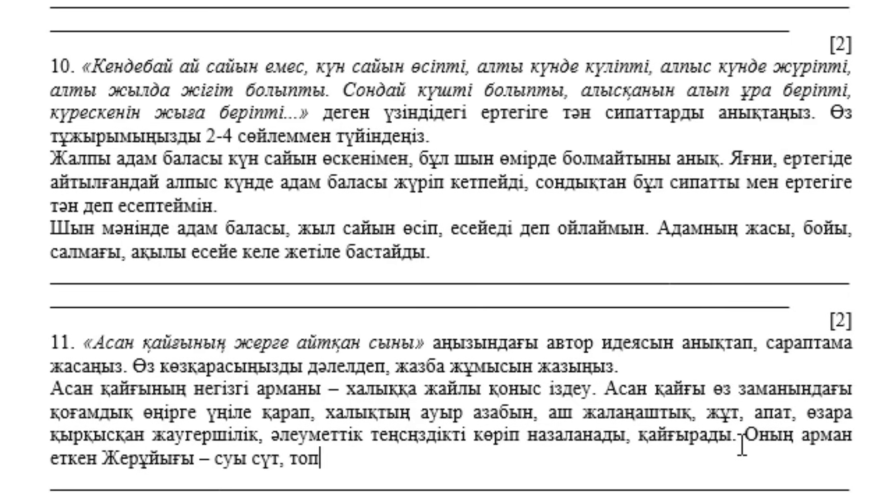
{"action": "type", "text": "ырағы м"}
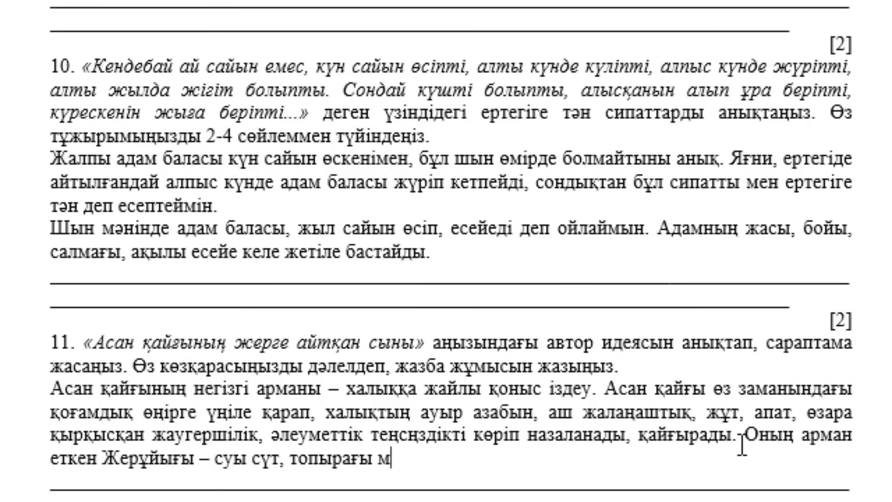
{"action": "type", "text": "ай,"}
{"action": "type", "text": " тасы "}
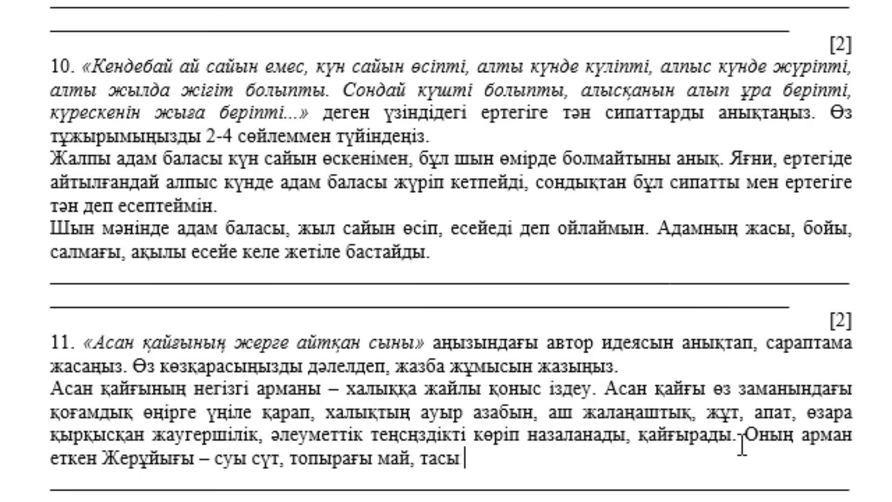
{"action": "type", "text": "алтын, "}
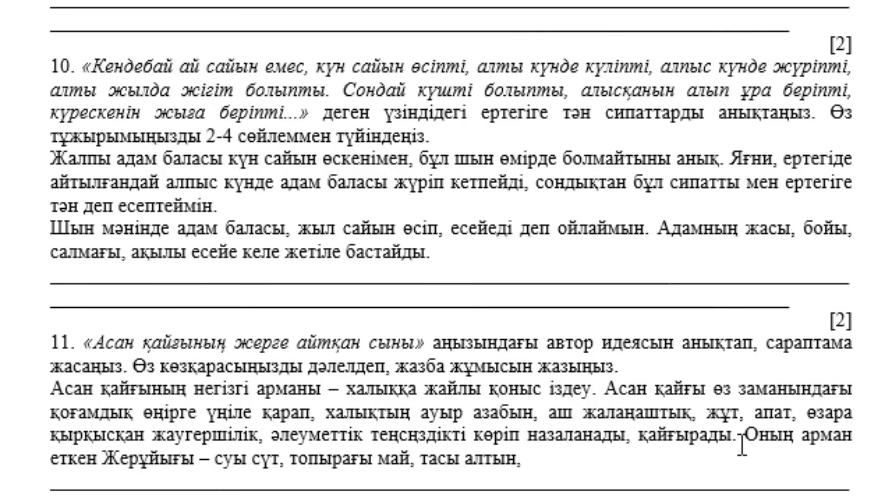
{"action": "type", "text": "жұрт "}
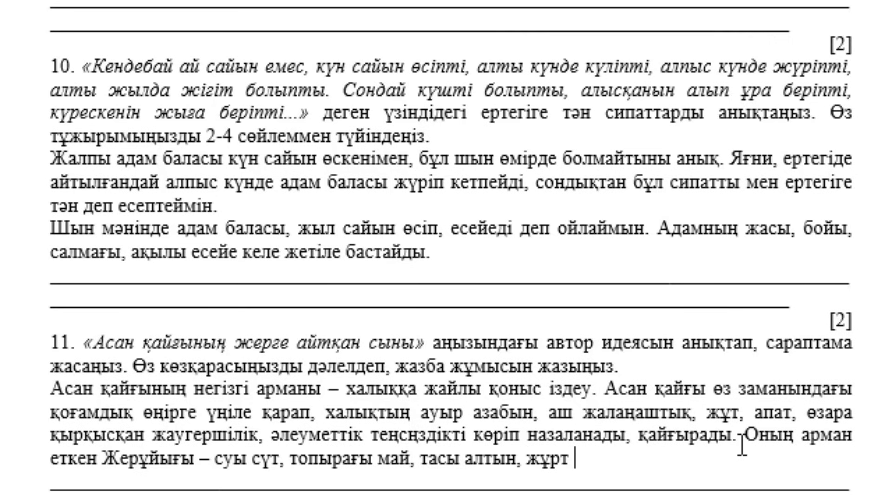
{"action": "type", "text": "қайғы "}
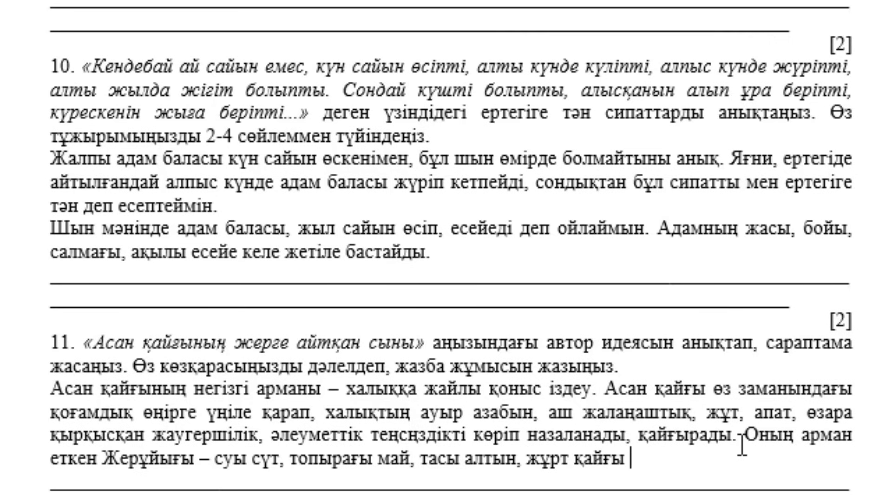
{"action": "type", "text": "қасіретт"}
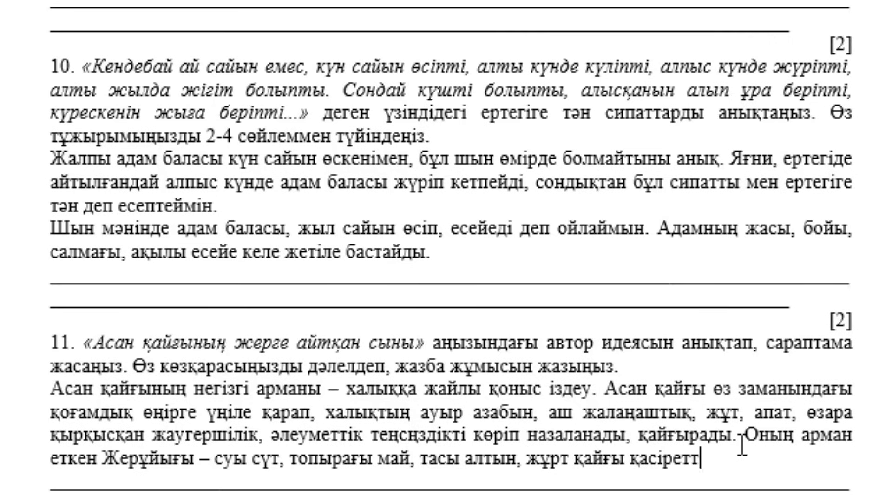
{"action": "type", "text": "ен аулақ"}
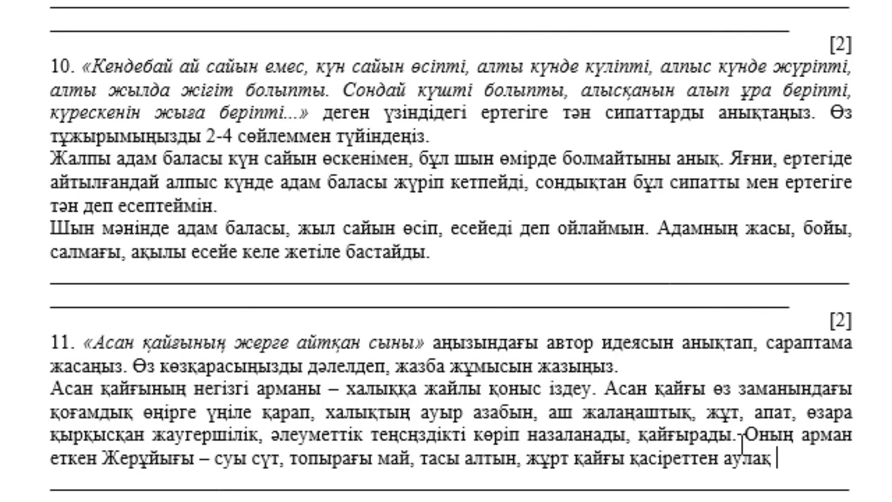
Continue with 'құтты қоныс, ... ру таласы жоқ, қой үстіне бозторғай жұмыртқалайды деп санаған.'.
{"action": "type", "text": "құтты қ"}
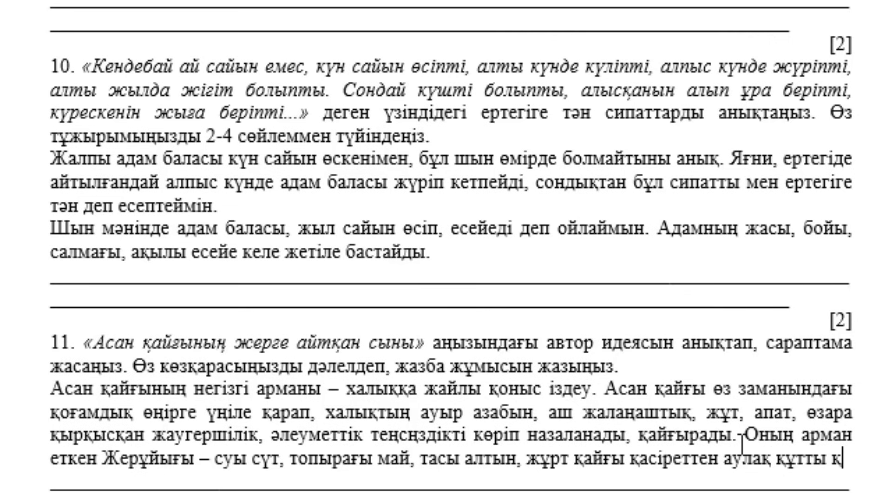
{"action": "type", "text": "оныс,"}
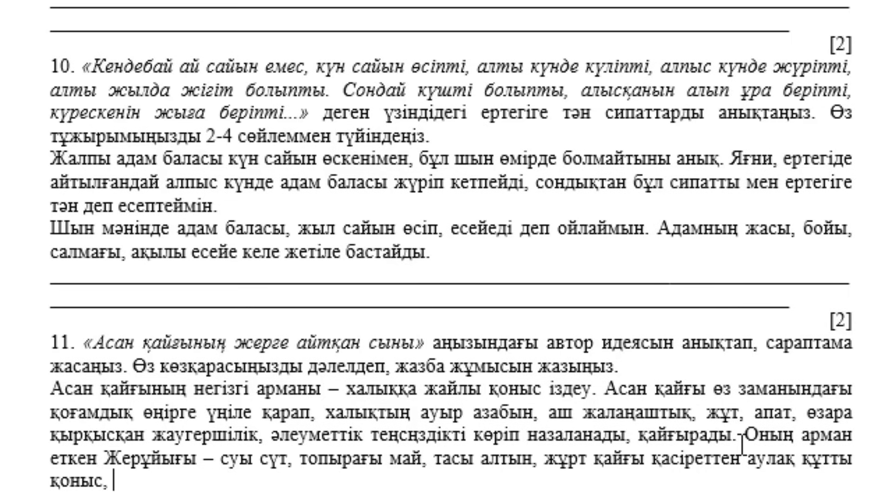
{"action": "type", "text": " оған жет"}
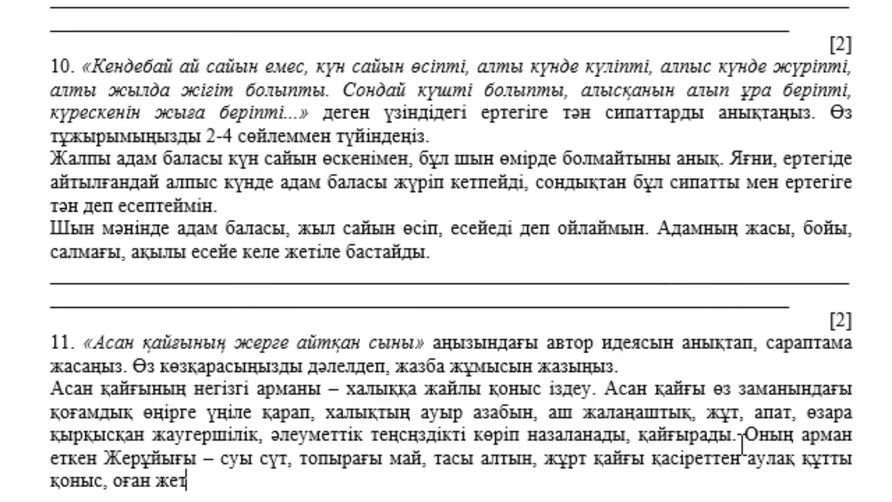
{"action": "type", "text": "кен елді жа"}
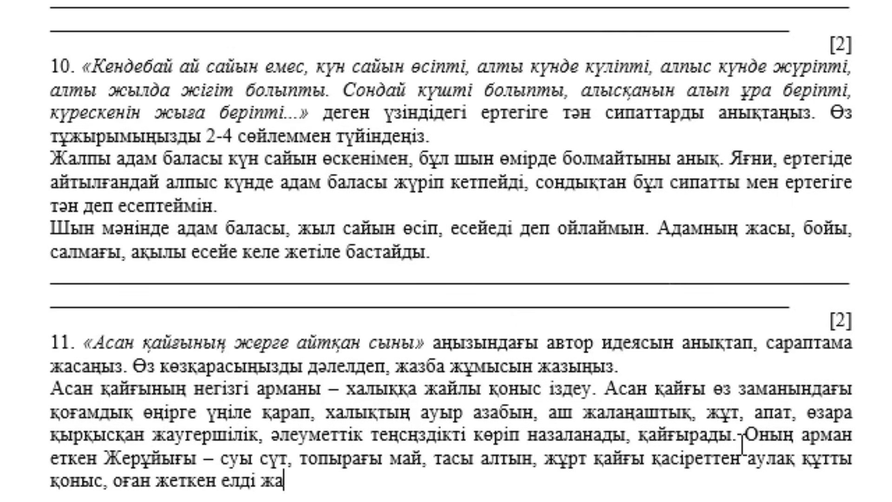
{"action": "type", "text": "у алмайды"}
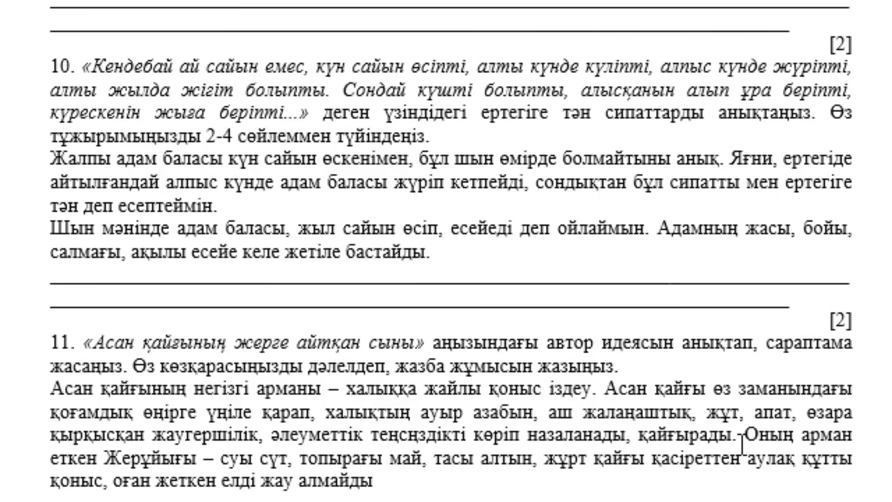
{"action": "type", "text": ", онда "}
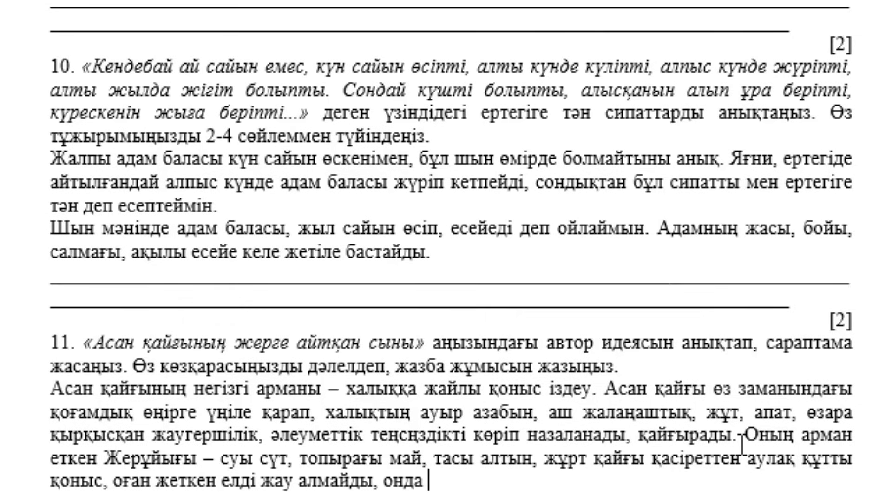
{"action": "type", "text": "ел ала"}
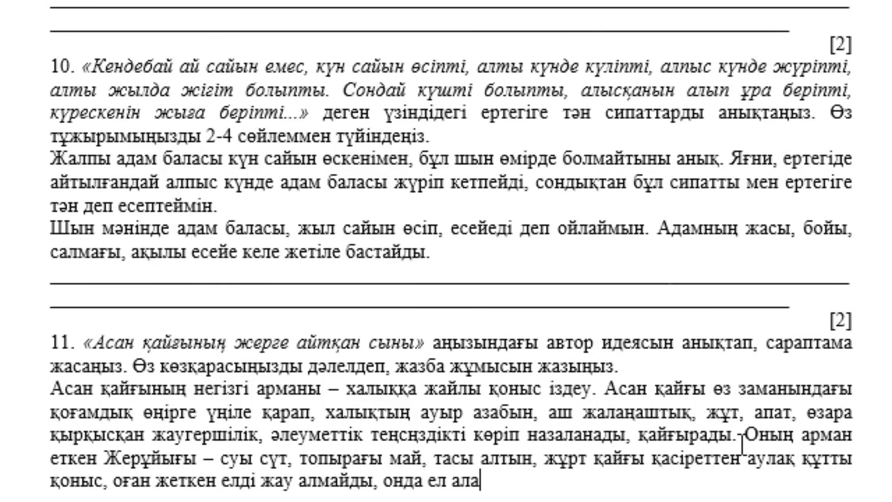
{"action": "type", "text": "сы,"}
{"action": "type", "text": " ру тала"}
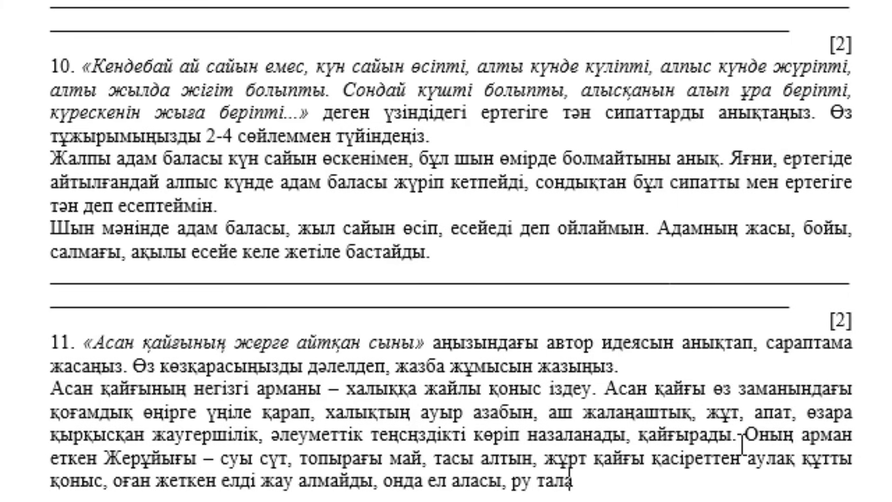
{"action": "type", "text": "сы жоқ"}
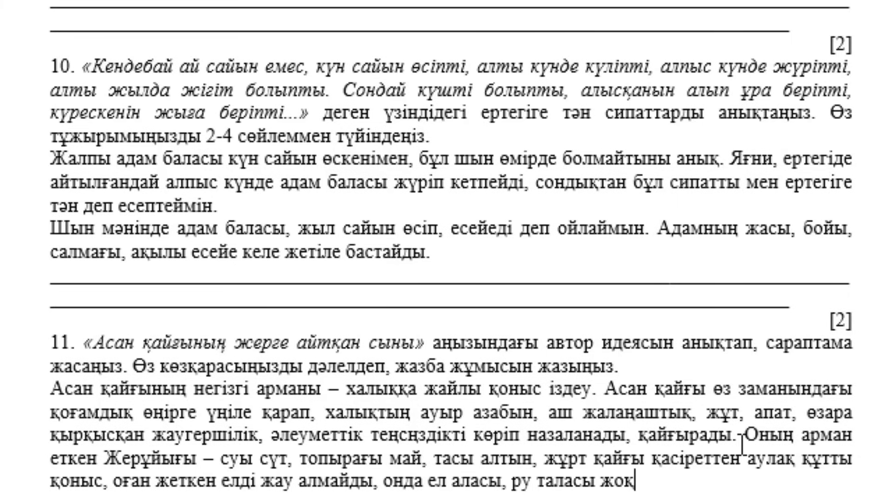
{"action": "type", "text": ", "}
{"action": "type", "text": "қ"}
{"action": "type", "text": "о"}
{"action": "key", "text": "BackSpace"}
{"action": "type", "text": "ой "}
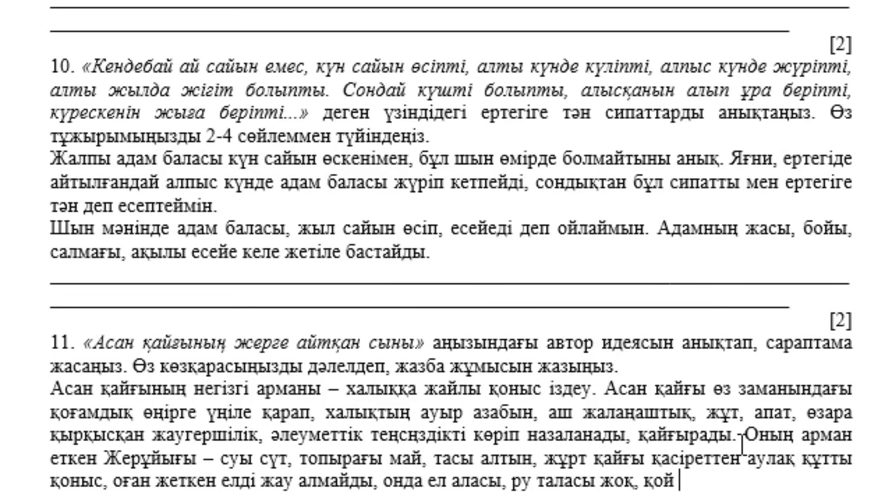
{"action": "type", "text": "үсті"}
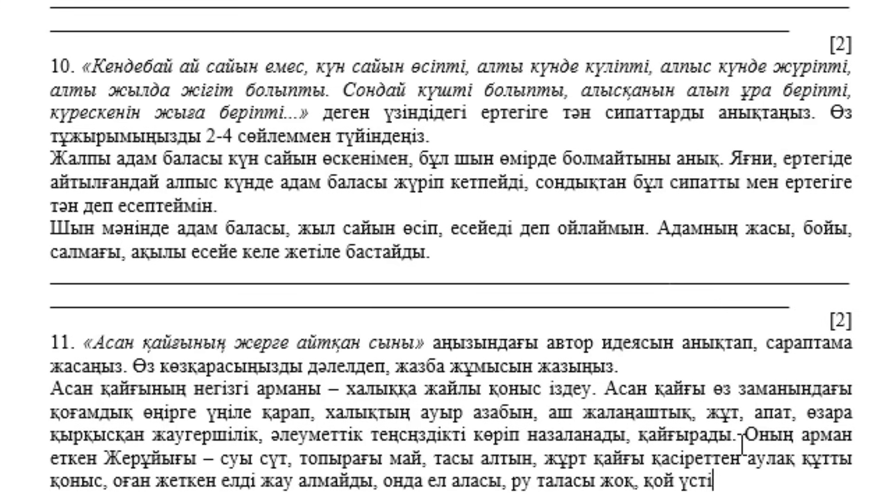
{"action": "type", "text": "не "}
{"action": "type", "text": "бозор"}
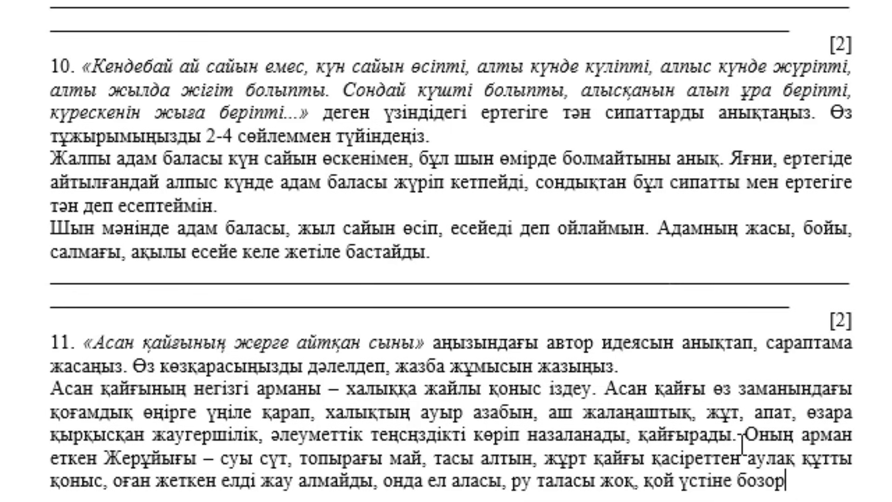
{"action": "type", "text": "ғай "}
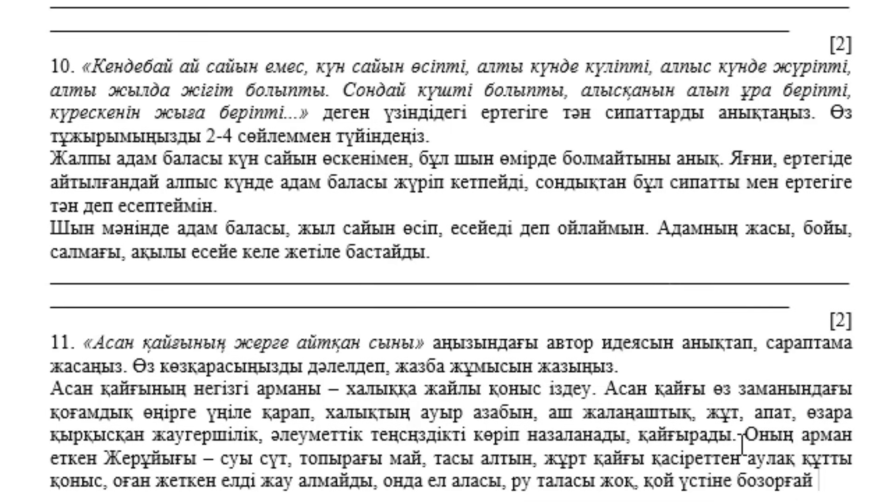
{"action": "type", "text": "жұм"}
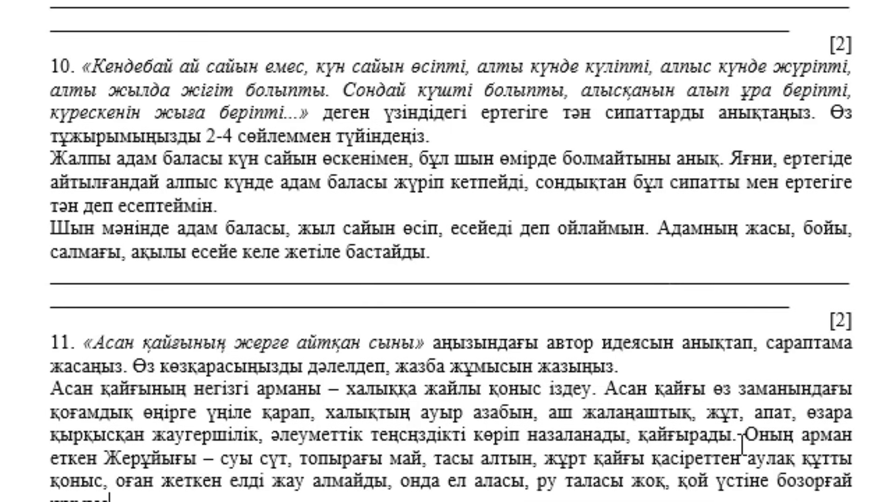
{"action": "scroll", "coordinate": [742, 439], "scroll_direction": "down", "scroll_amount": 1}
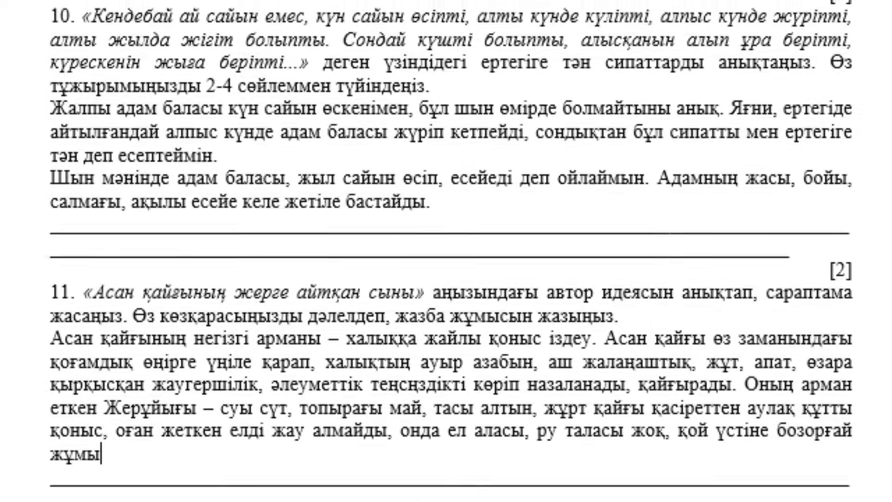
{"action": "type", "text": "ырт"}
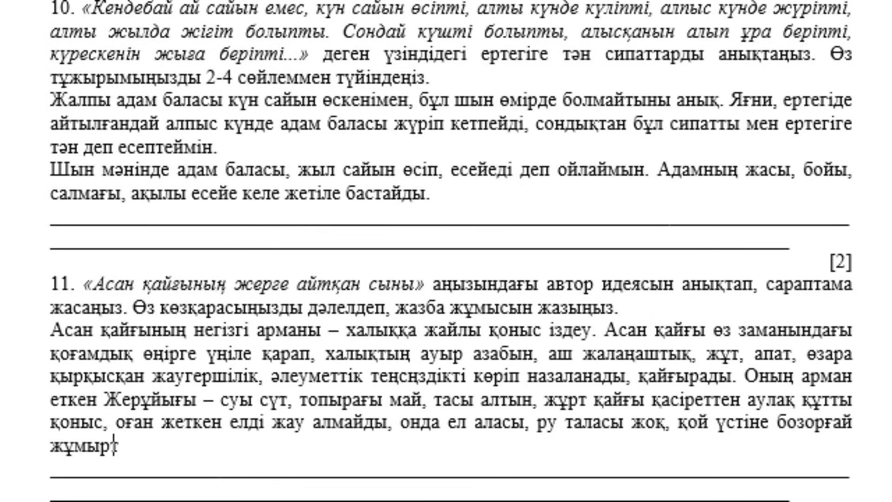
{"action": "type", "text": "қалайды де"}
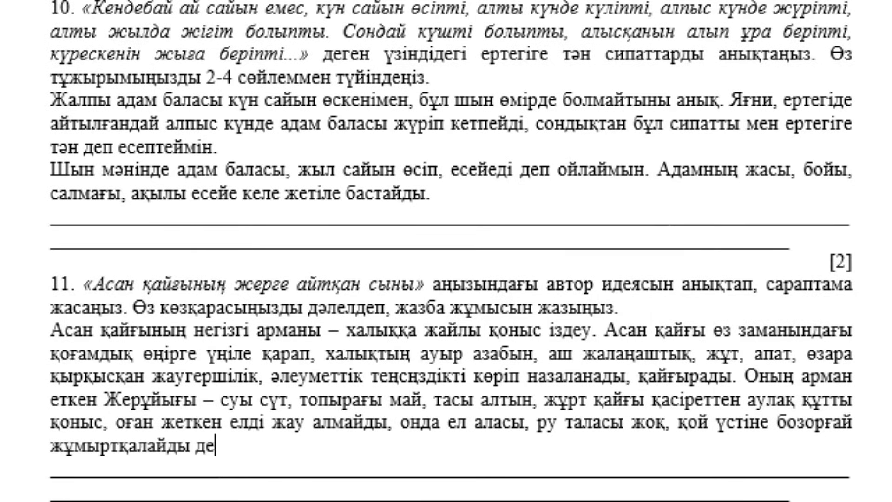
{"action": "type", "text": "п санаған."}
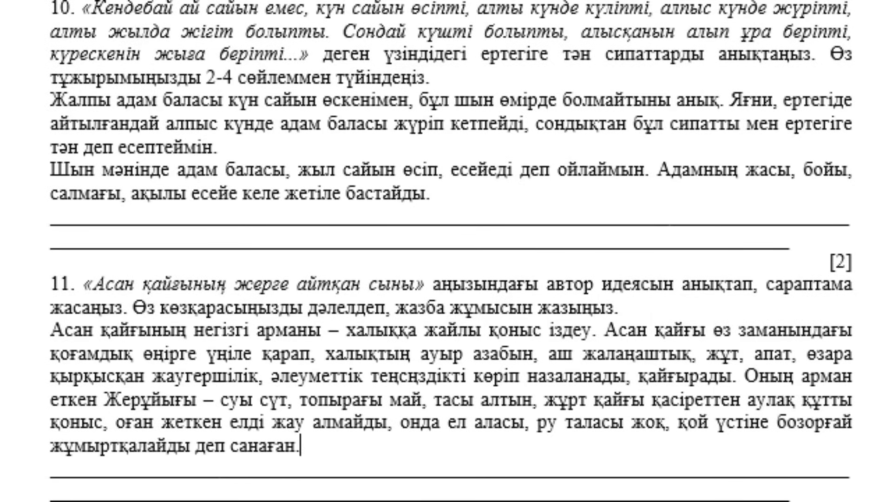